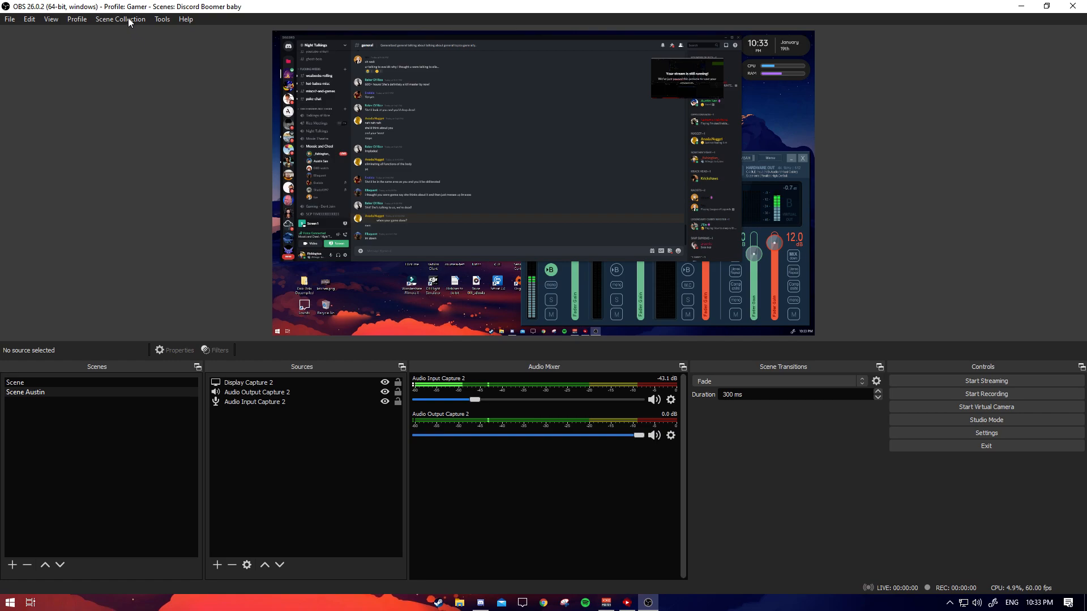
{"action": "double_click", "coordinate": [505, 5]}
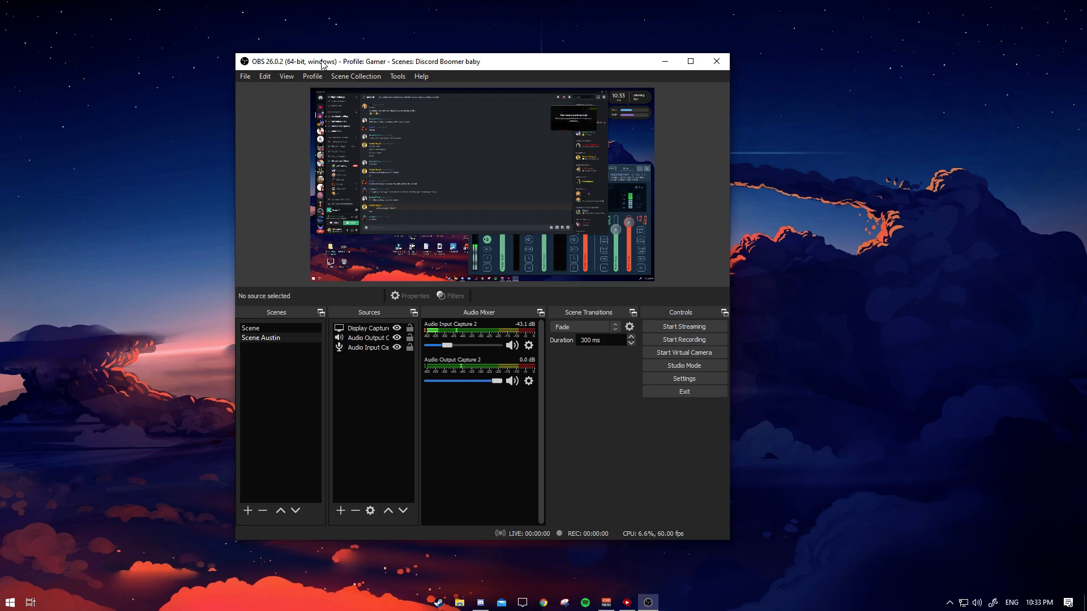
{"action": "left_click", "coordinate": [938, 312]}
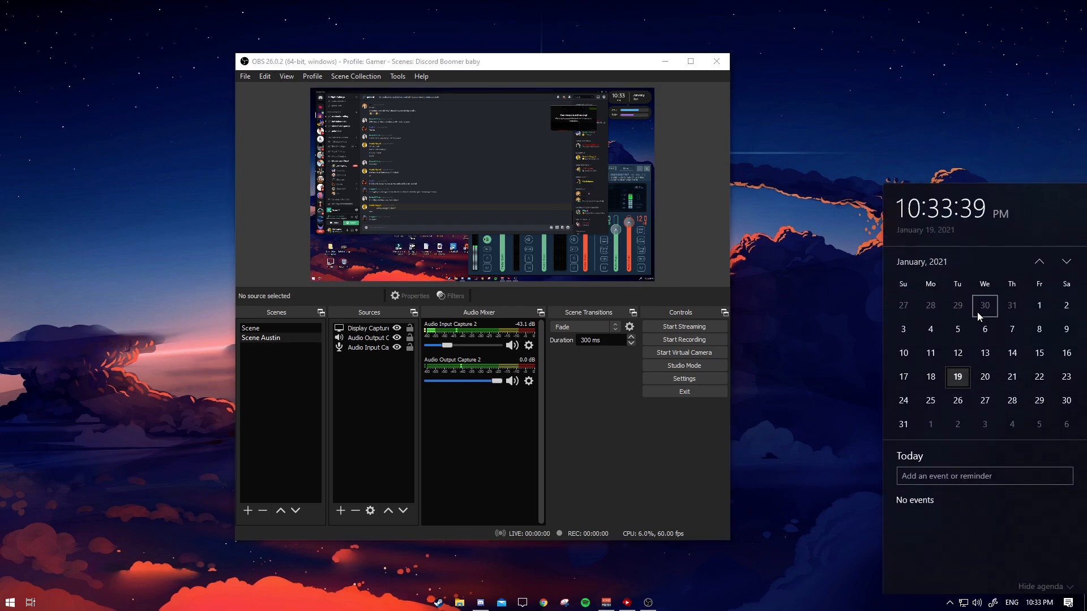
{"action": "left_click", "coordinate": [404, 64]}
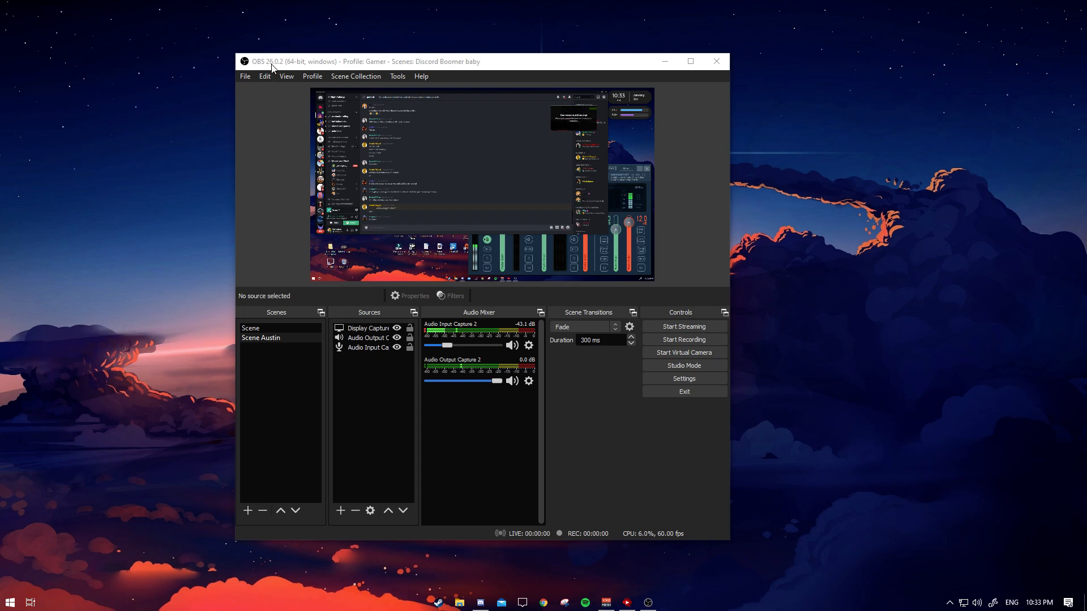
{"action": "double_click", "coordinate": [309, 67]}
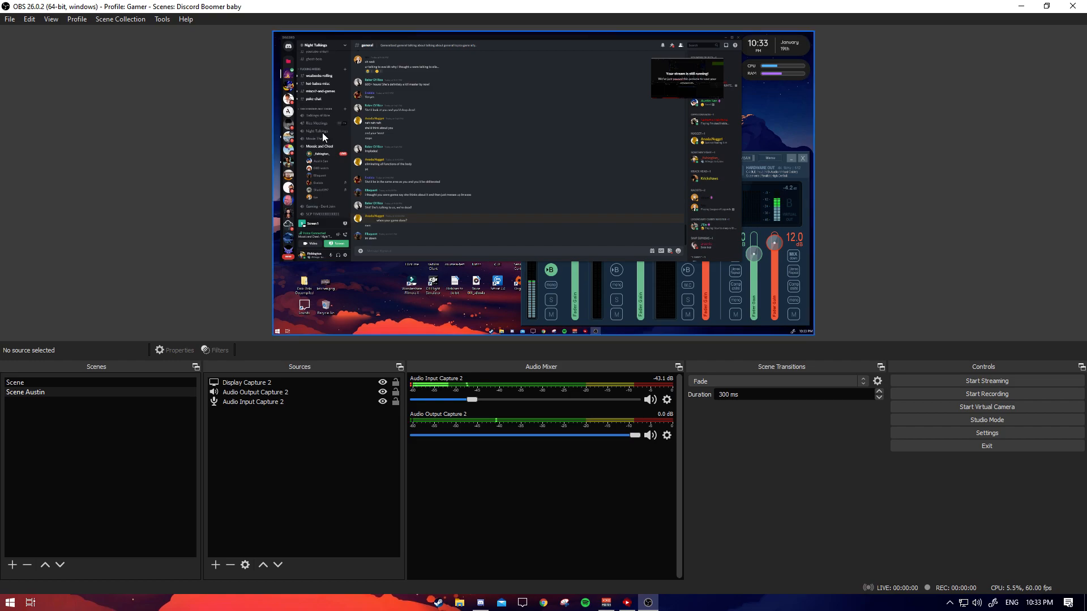
{"action": "left_click", "coordinate": [127, 22]}
{"action": "left_click", "coordinate": [14, 192]}
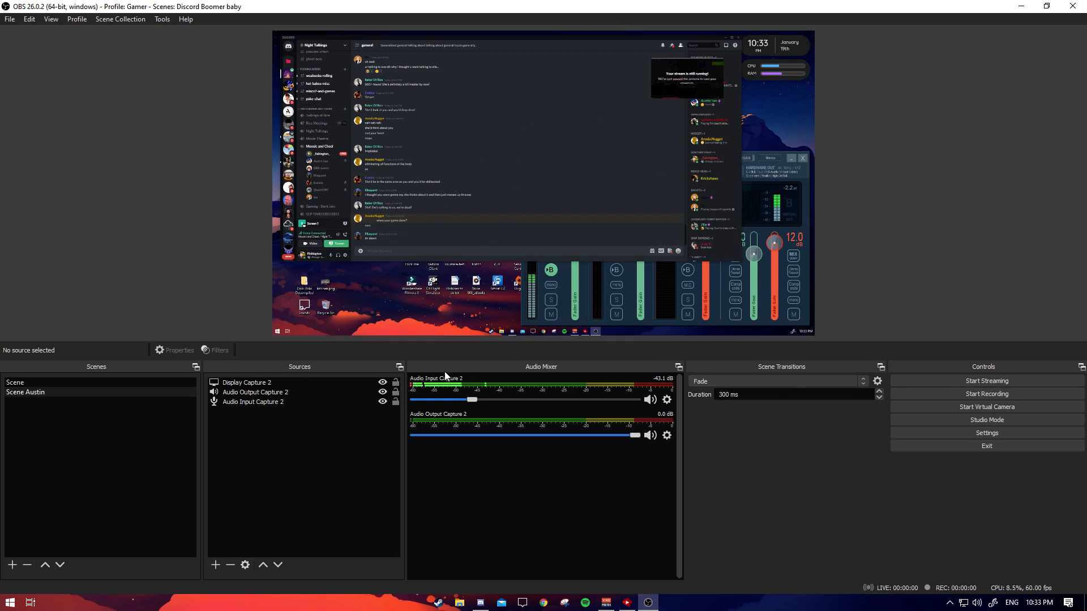
Create a new scene collection named "Boomer Baby Bitch"
{"action": "left_click", "coordinate": [121, 22]}
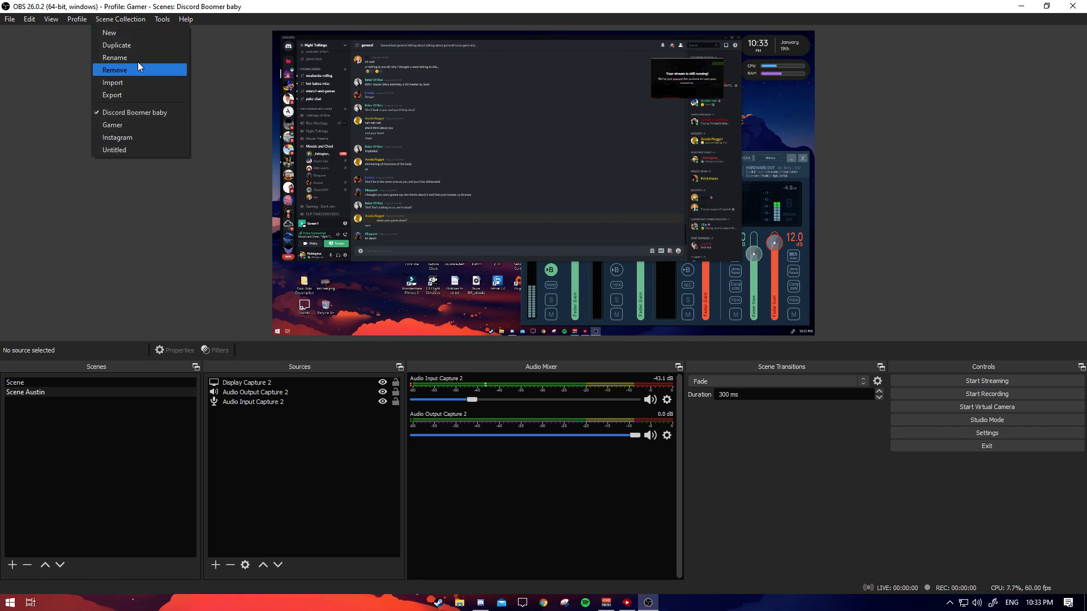
{"action": "left_click", "coordinate": [118, 33]}
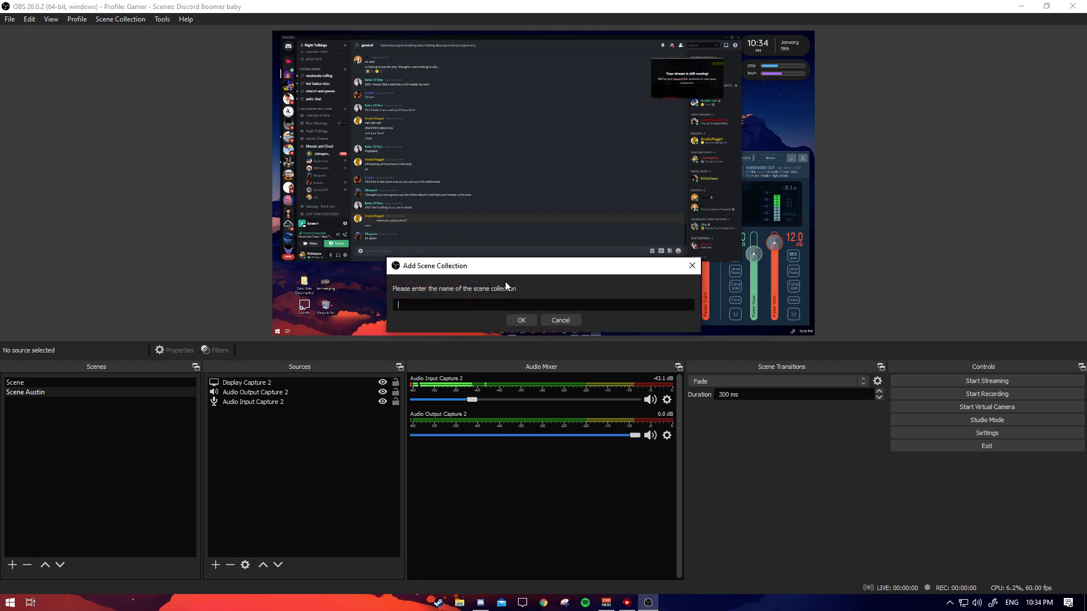
{"action": "type", "text": "Boomer Baby Bitch"}
{"action": "key", "text": "Return"}
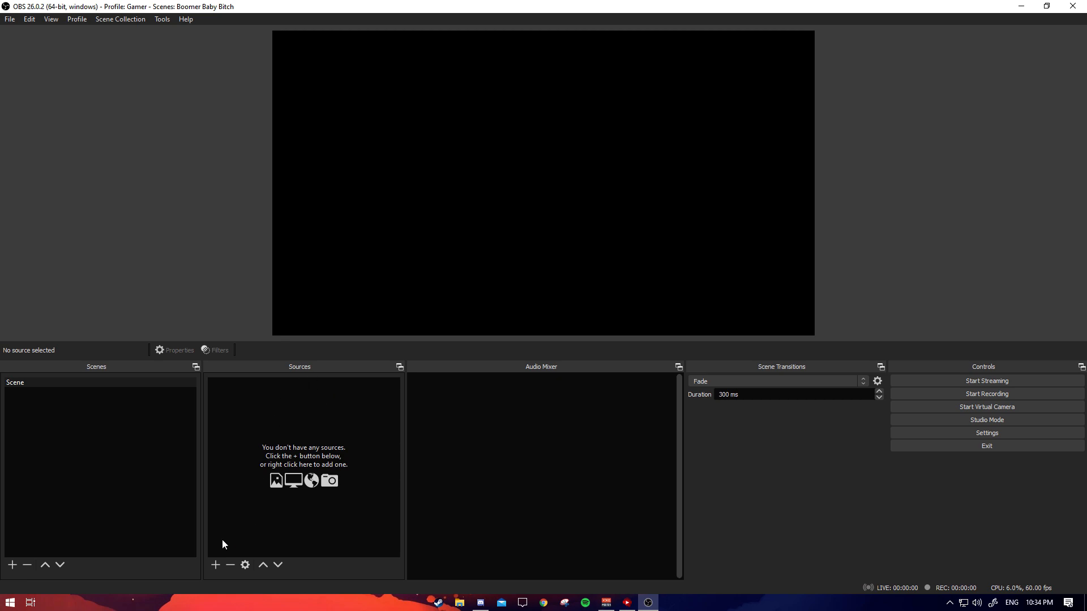
Add a new Audio Input Capture source using the VoiceMeeter Output (VB-Audio VoiceMeeter VAIO) device
{"action": "left_click", "coordinate": [216, 565]}
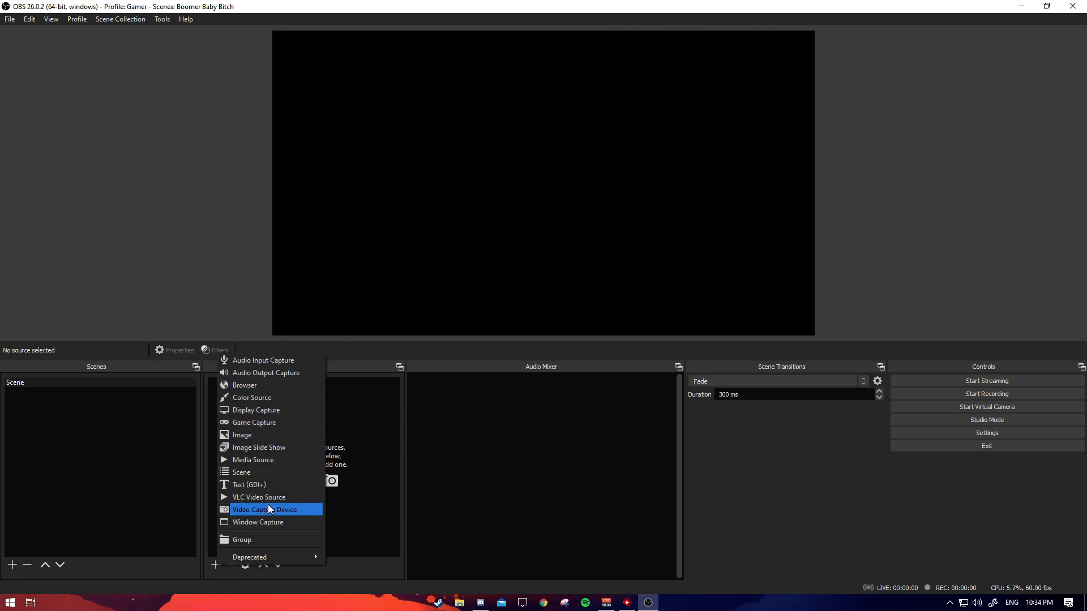
{"action": "left_click", "coordinate": [289, 364]}
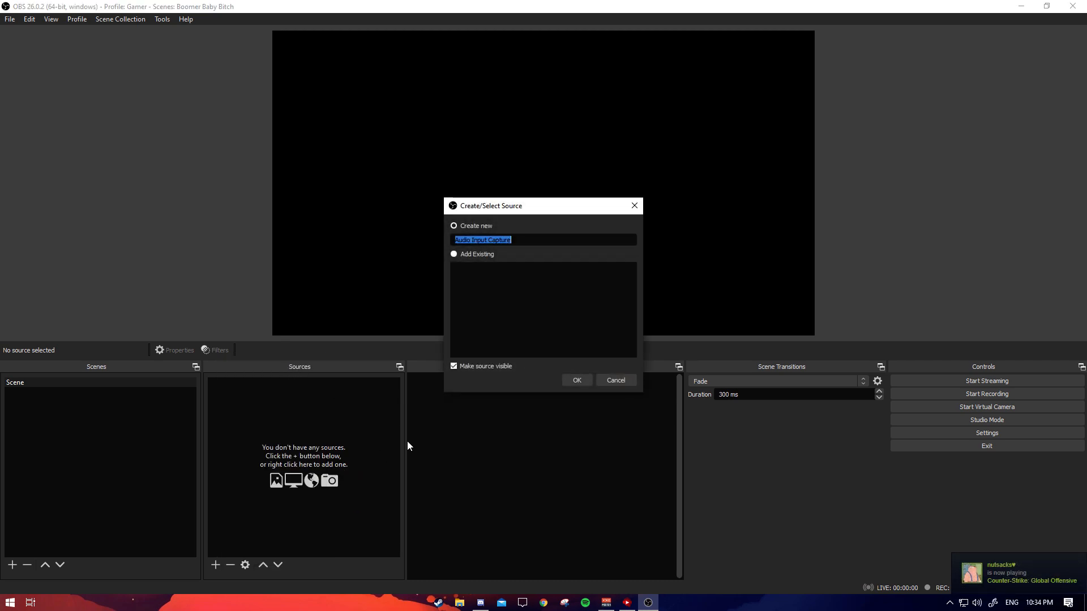
{"action": "left_click", "coordinate": [570, 385]}
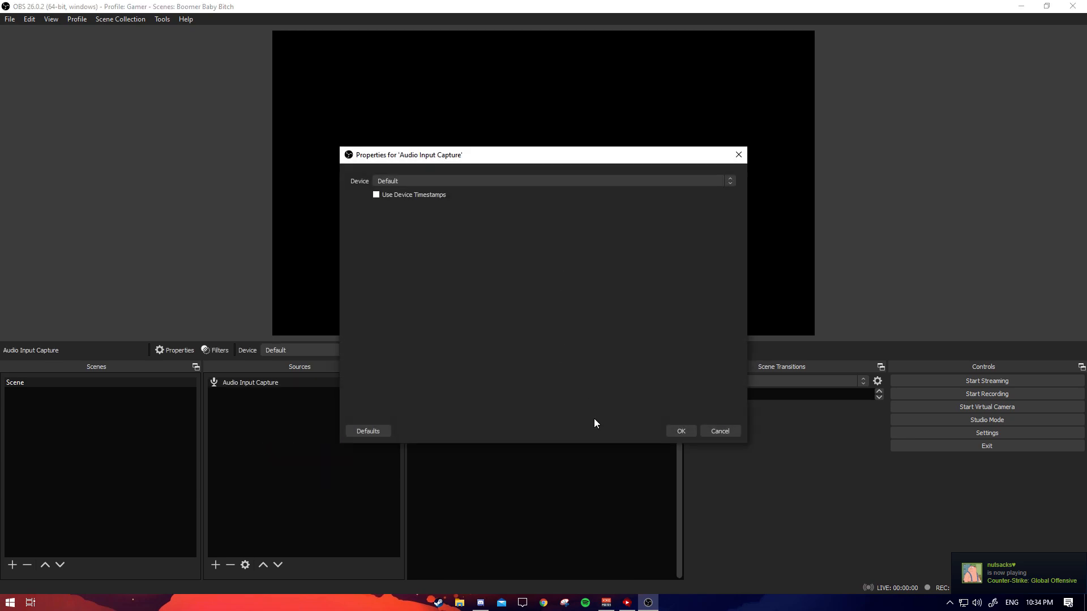
{"action": "left_click", "coordinate": [459, 181]}
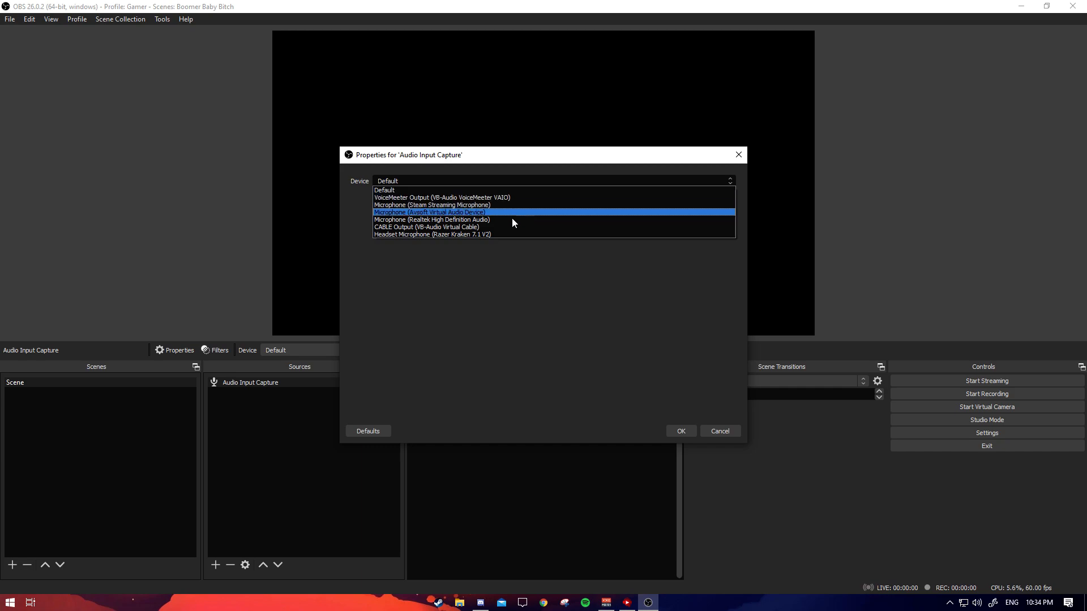
{"action": "left_click", "coordinate": [481, 198]}
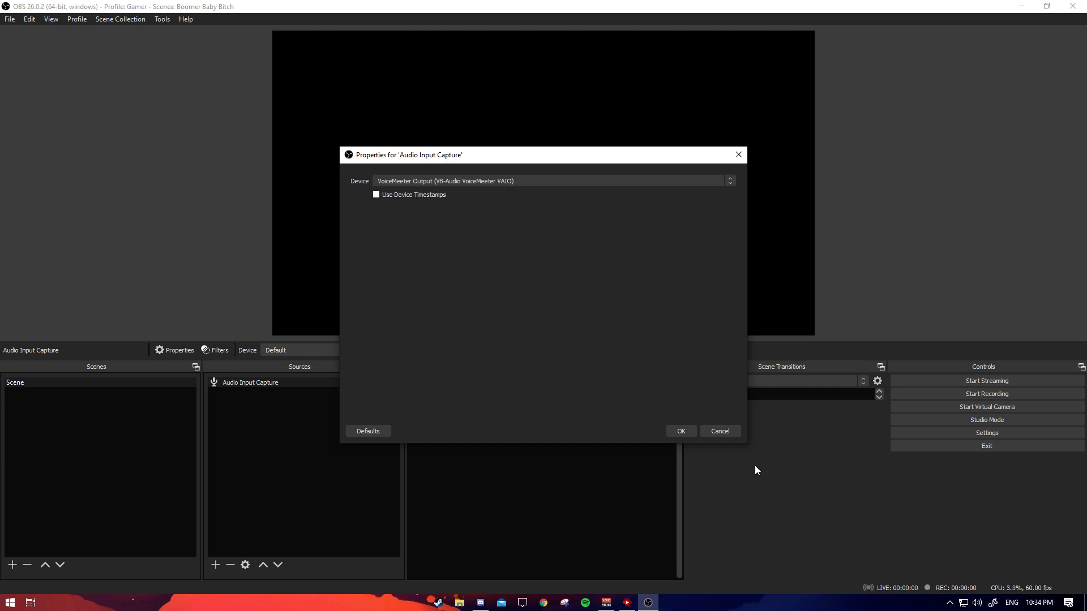
{"action": "left_click", "coordinate": [679, 430]}
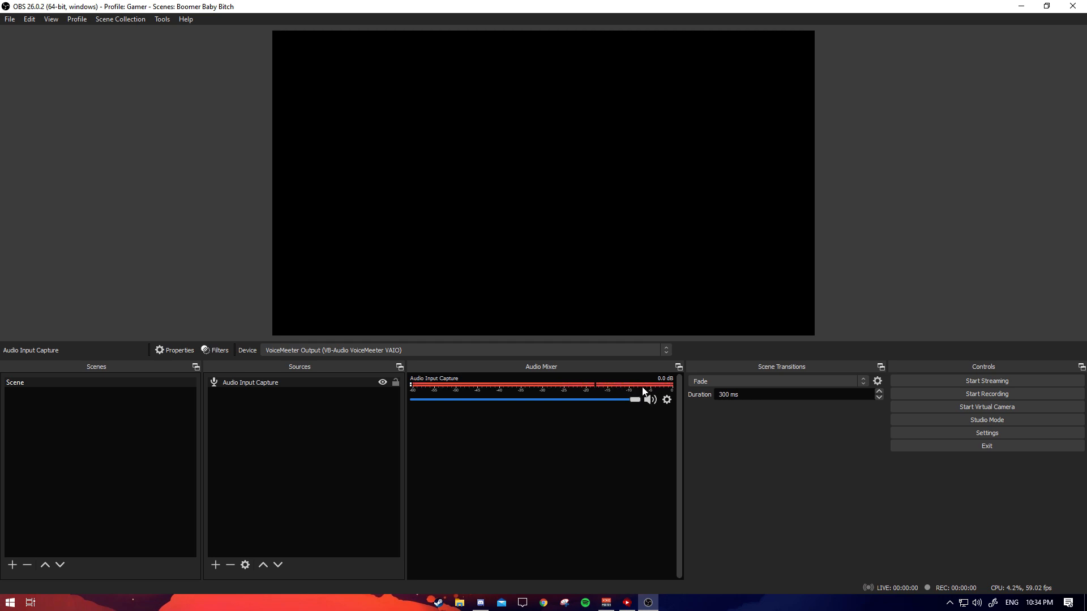
Lower the Audio Input Capture volume to about -24 dB in the audio mixer
{"action": "left_click_drag", "start_coordinate": [635, 400], "coordinate": [469, 400]}
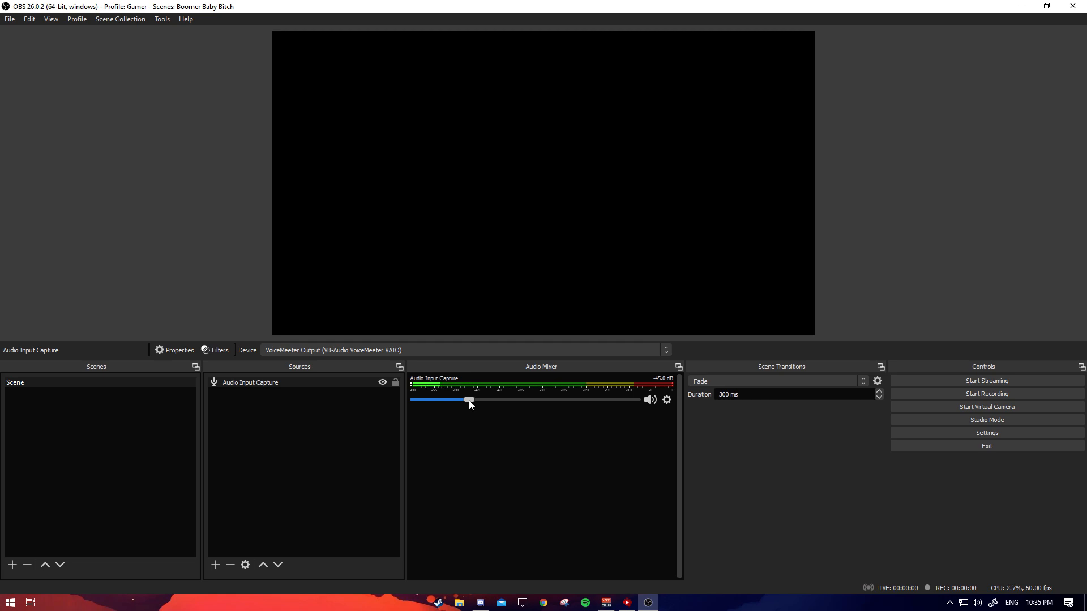
{"action": "left_click_drag", "start_coordinate": [469, 400], "coordinate": [513, 402]}
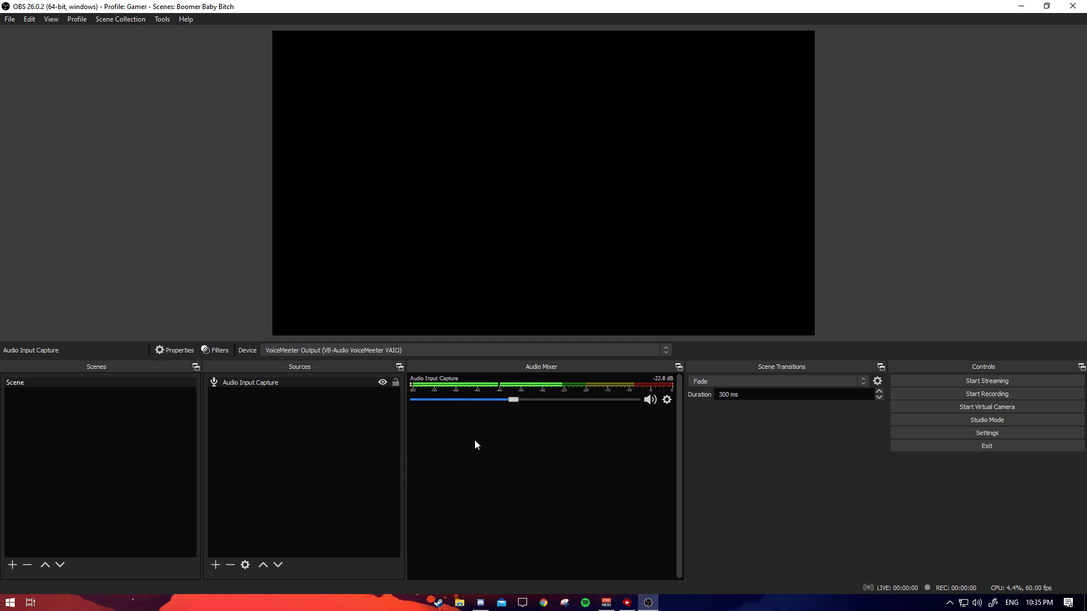
{"action": "left_click_drag", "start_coordinate": [513, 400], "coordinate": [510, 400]}
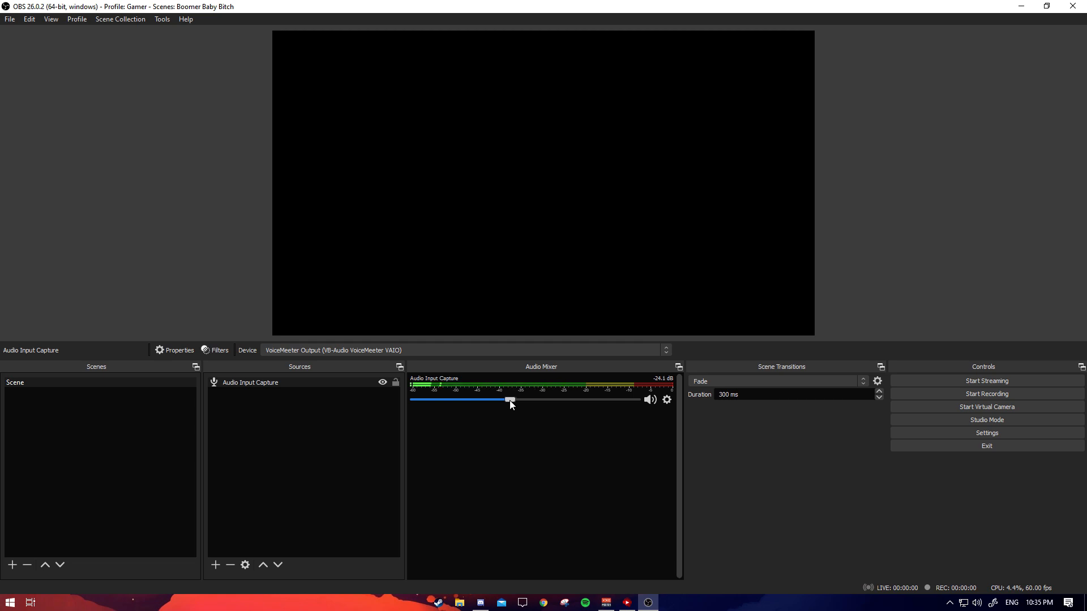
Add a new Audio Output Capture source with the Default device and device timestamps enabled
{"action": "left_click", "coordinate": [216, 565]}
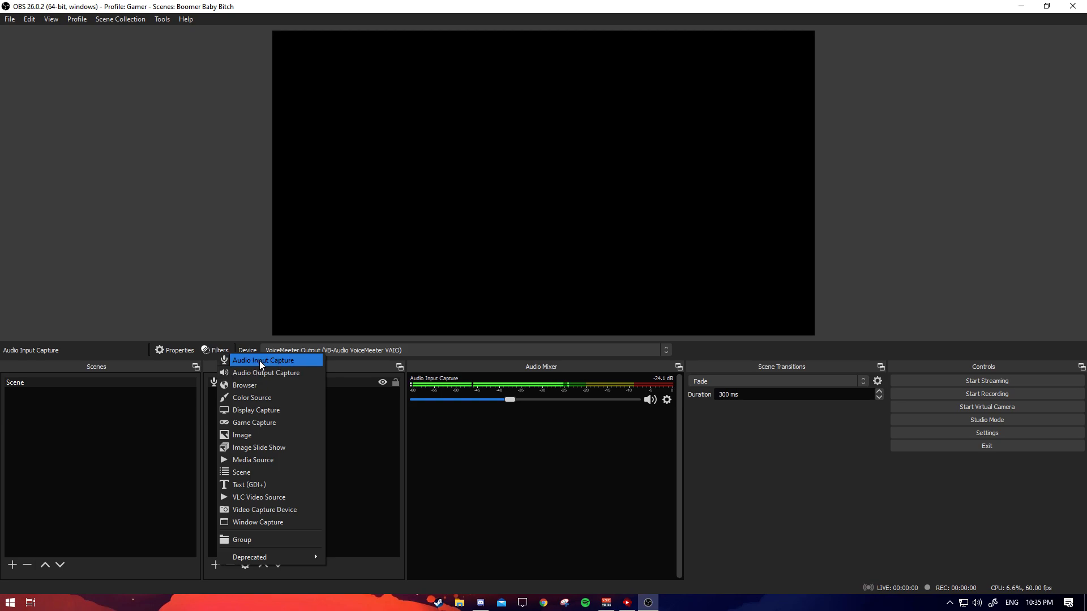
{"action": "left_click", "coordinate": [254, 374]}
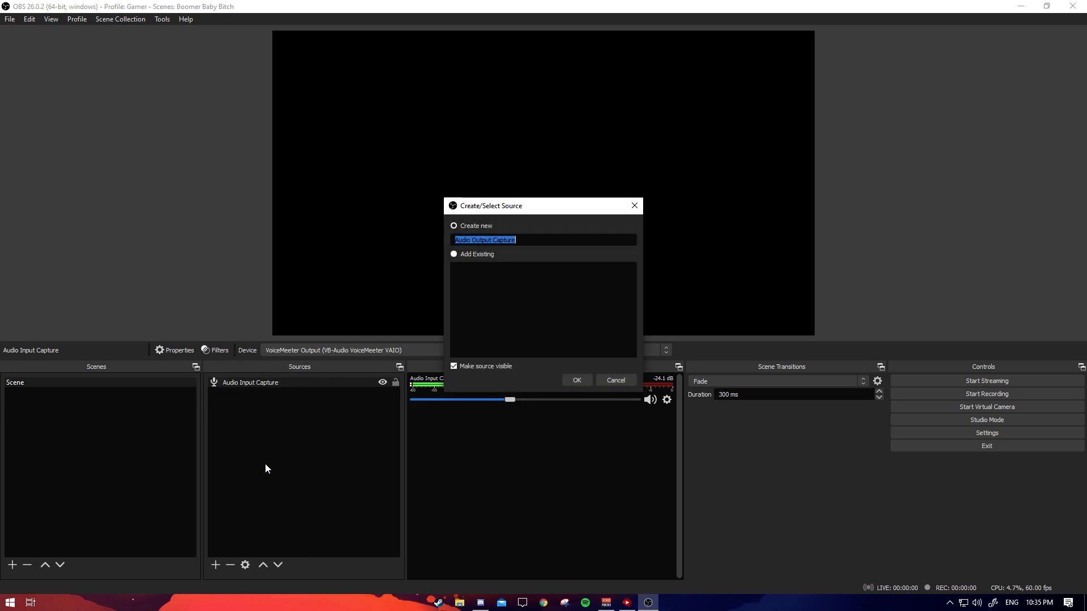
{"action": "left_click", "coordinate": [575, 382]}
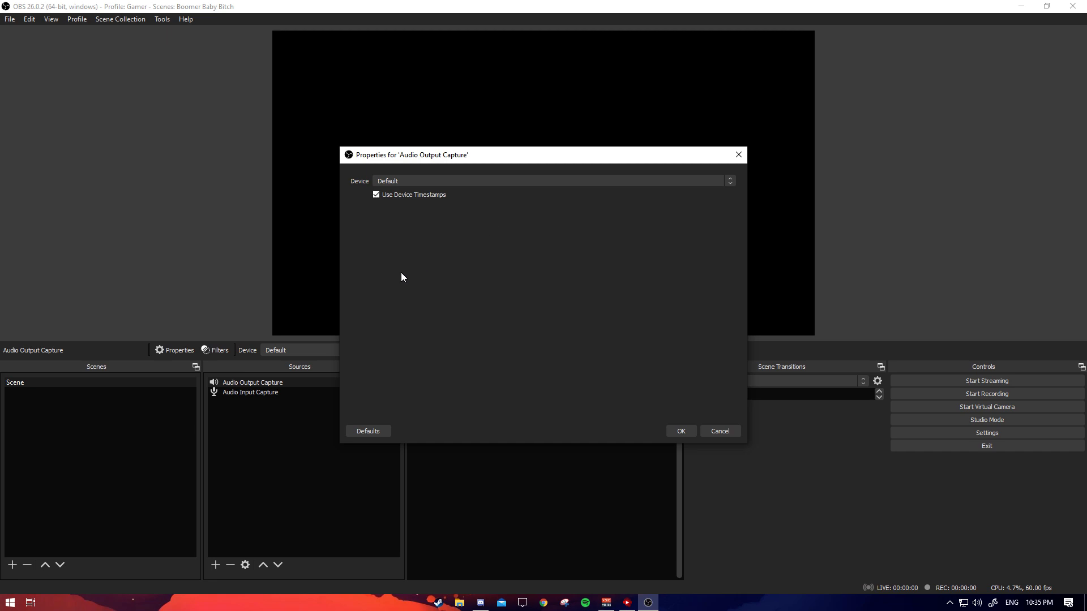
{"action": "left_click", "coordinate": [456, 180]}
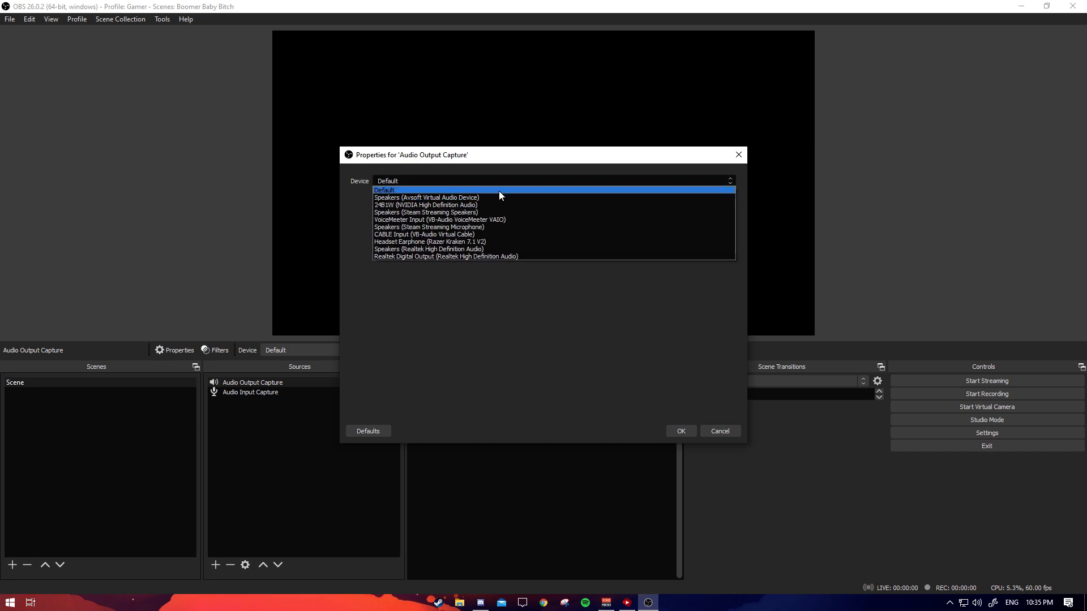
{"action": "left_click", "coordinate": [474, 182]}
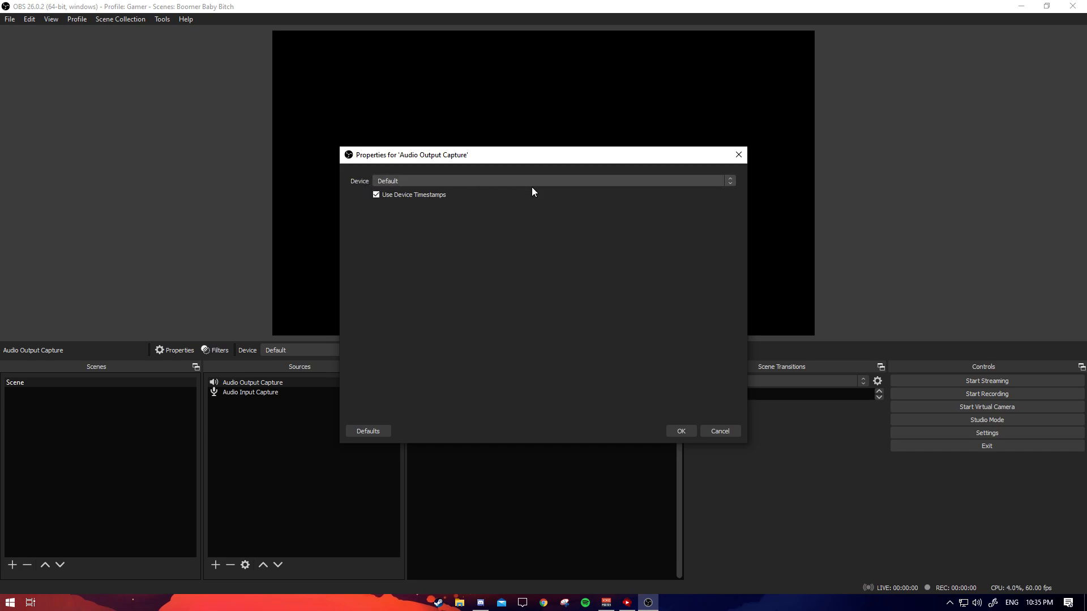
{"action": "left_click", "coordinate": [494, 181]}
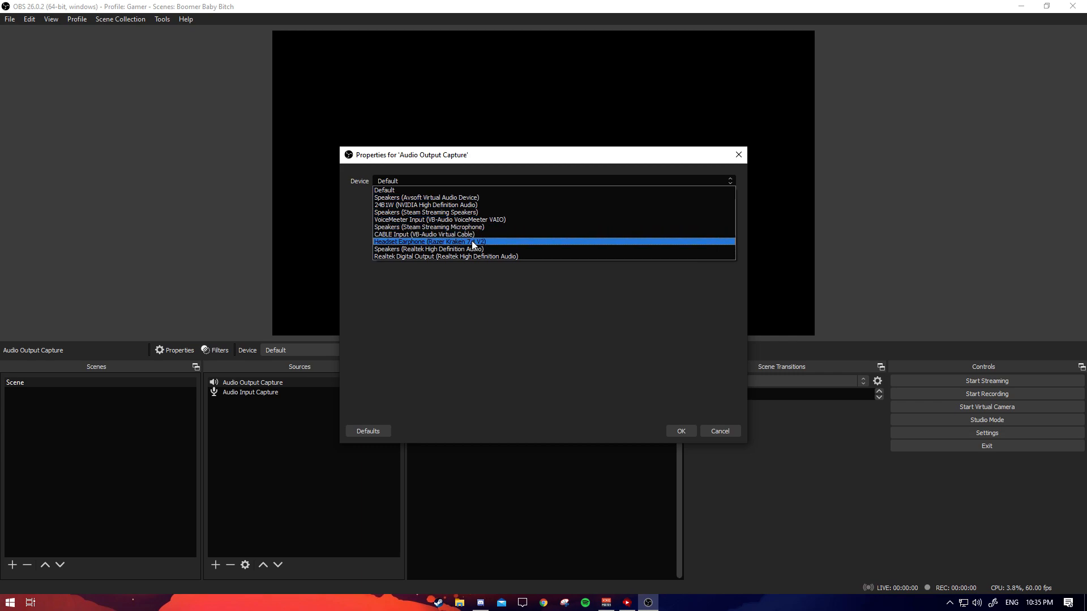
{"action": "left_click", "coordinate": [424, 190]}
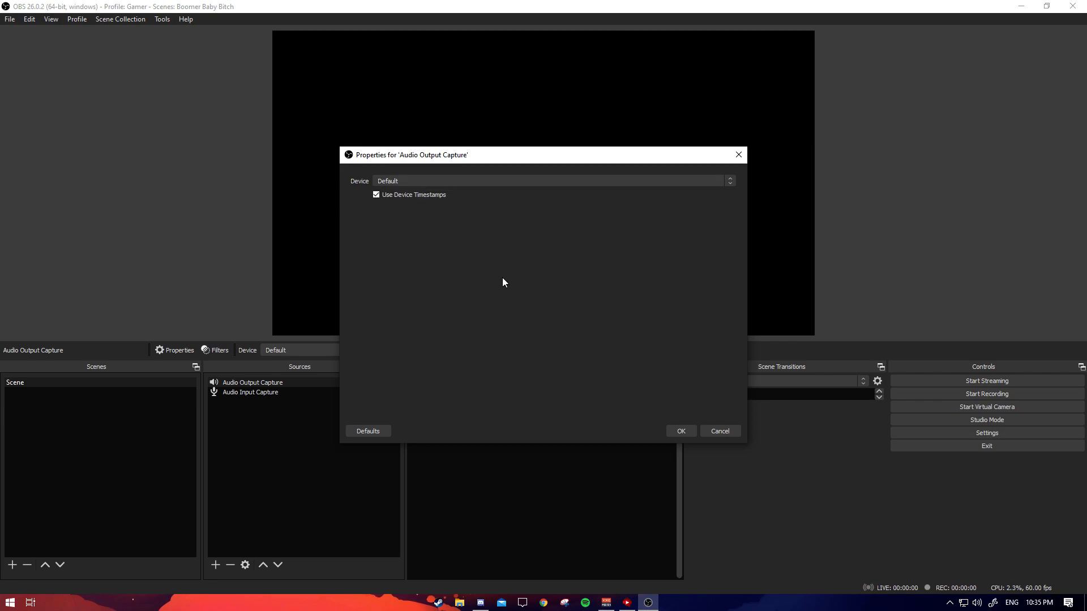
{"action": "left_click", "coordinate": [435, 182]}
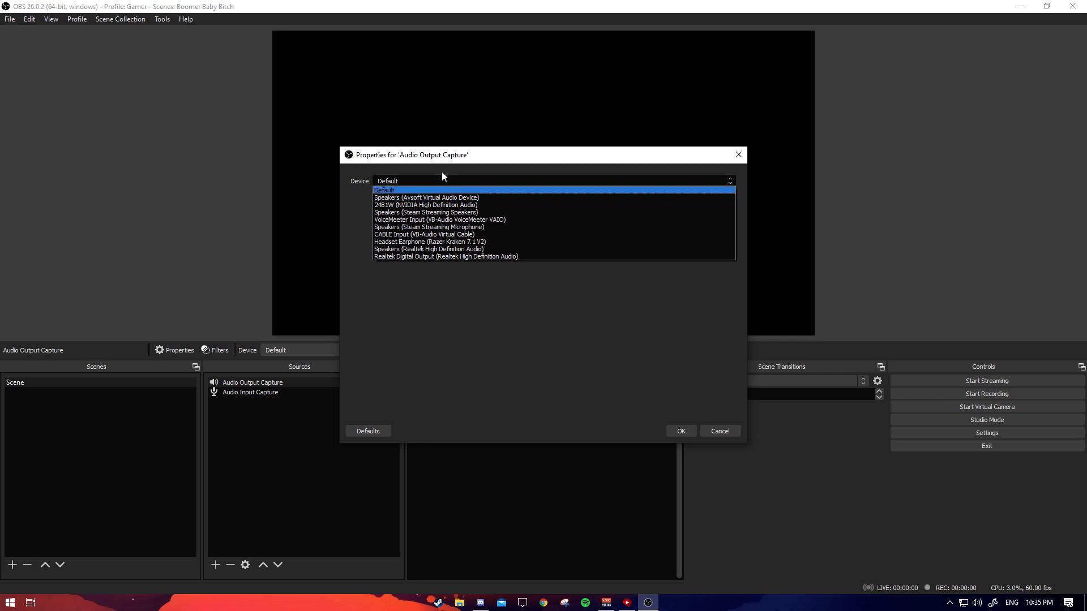
{"action": "left_click", "coordinate": [406, 192]}
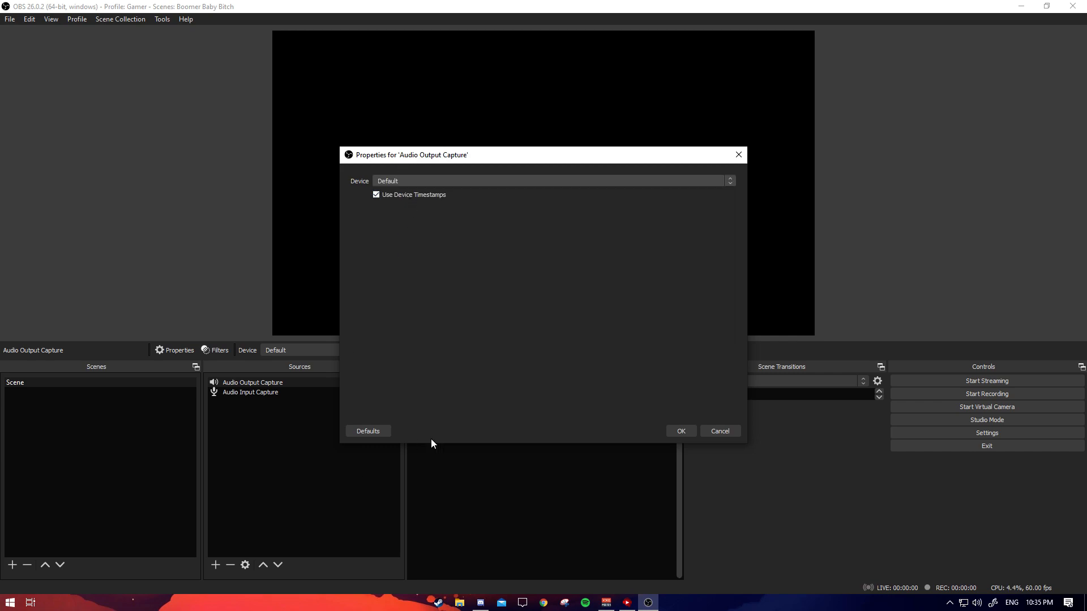
{"action": "left_click", "coordinate": [680, 431]}
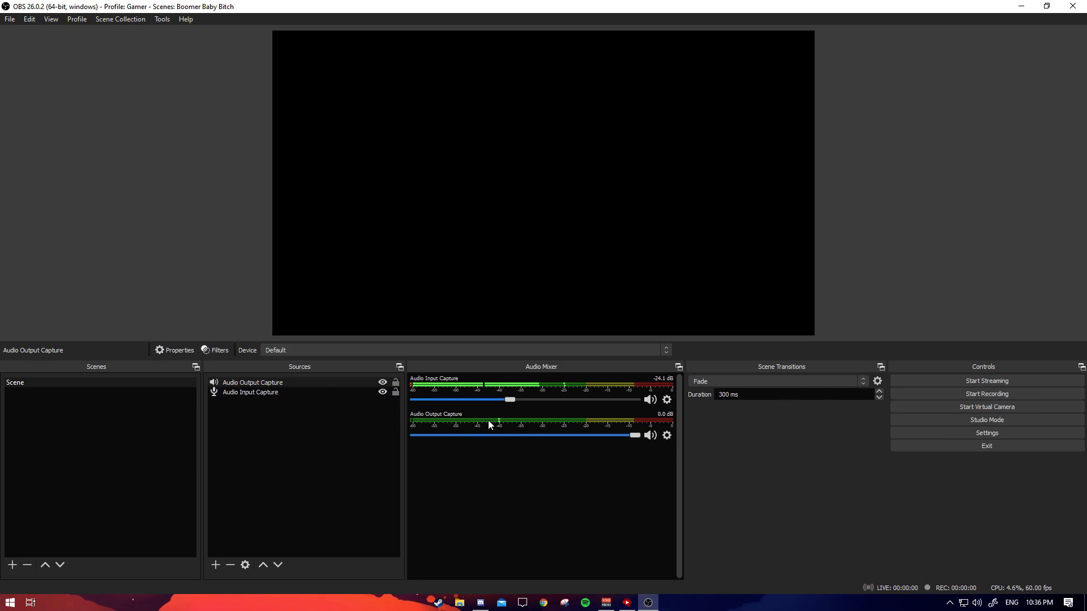
Raise Discord's volume slightly in the Windows Volume Mixer and close the mixer
{"action": "left_click", "coordinate": [666, 436]}
{"action": "left_click", "coordinate": [645, 477]}
{"action": "right_click", "coordinate": [977, 603]}
{"action": "left_click", "coordinate": [989, 553]}
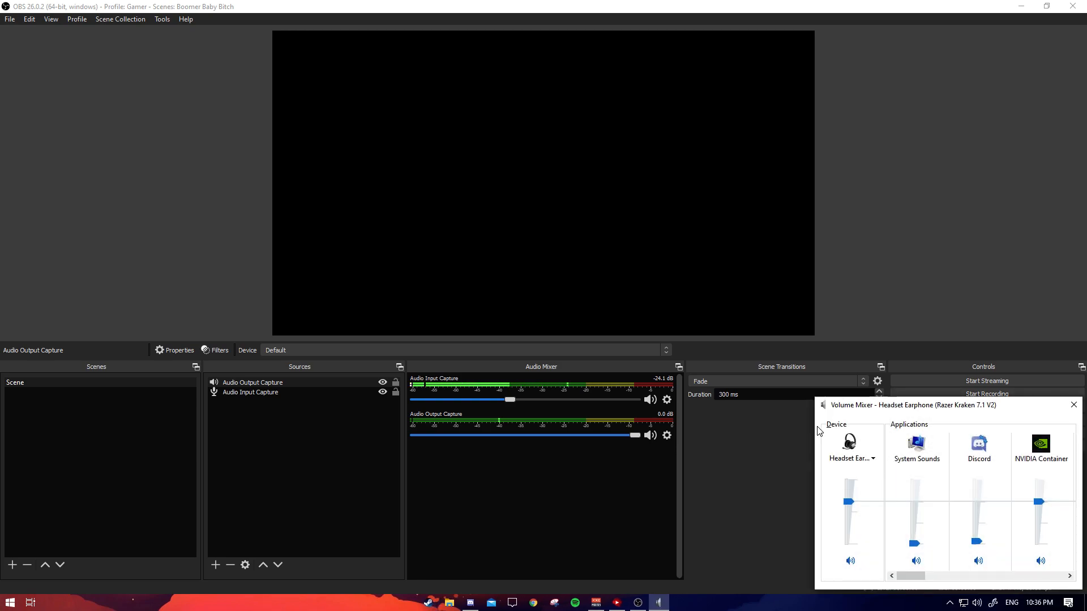
{"action": "mouse_move", "coordinate": [977, 541]}
{"action": "left_click_drag", "start_coordinate": [977, 541], "coordinate": [979, 529]}
{"action": "left_click", "coordinate": [1074, 406]}
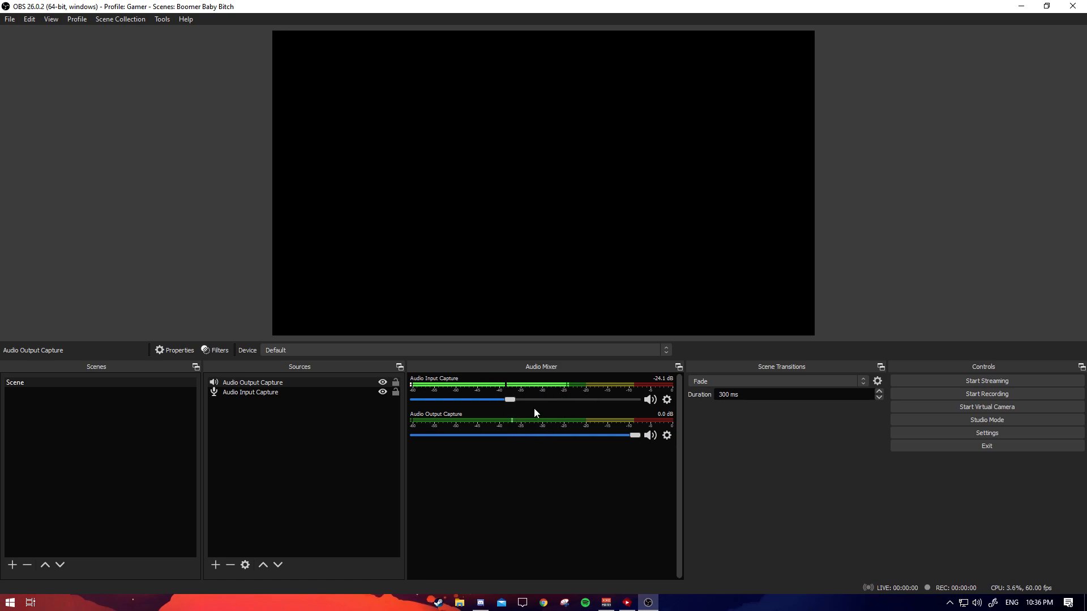
Lower the Audio Input Capture volume to about -39 dB and clear the source selection
{"action": "left_click_drag", "start_coordinate": [510, 399], "coordinate": [478, 403]}
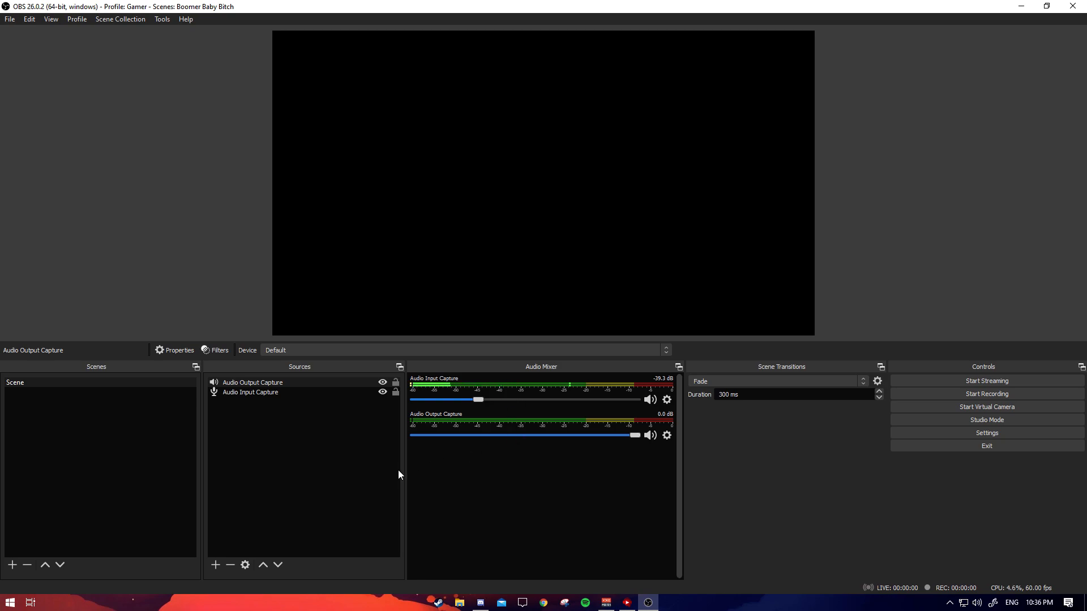
{"action": "left_click", "coordinate": [271, 465]}
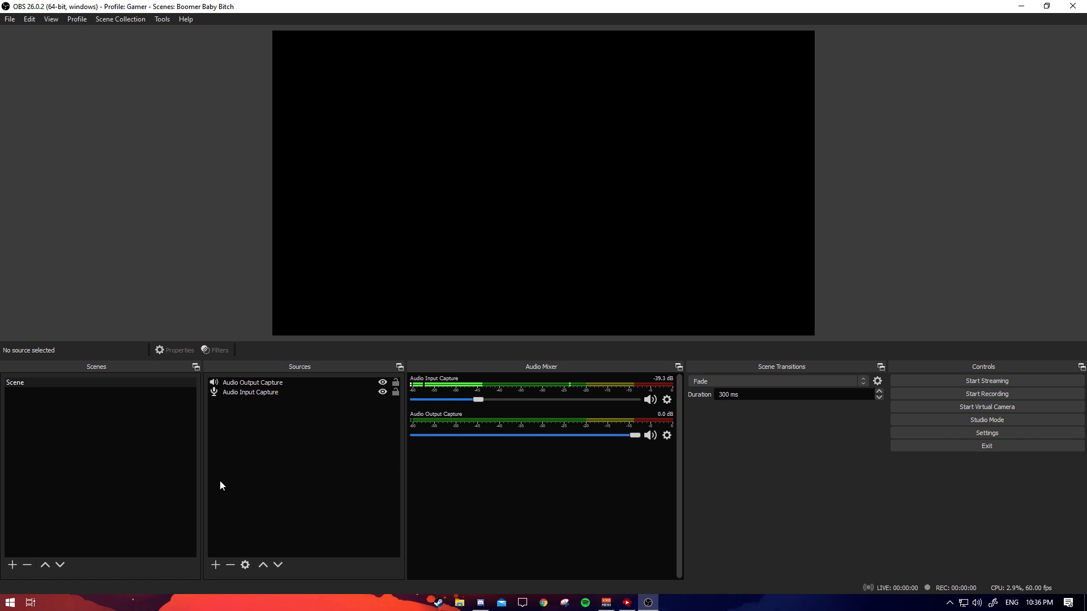
Add a new Game Capture source set to capture any fullscreen application
{"action": "left_click", "coordinate": [218, 564]}
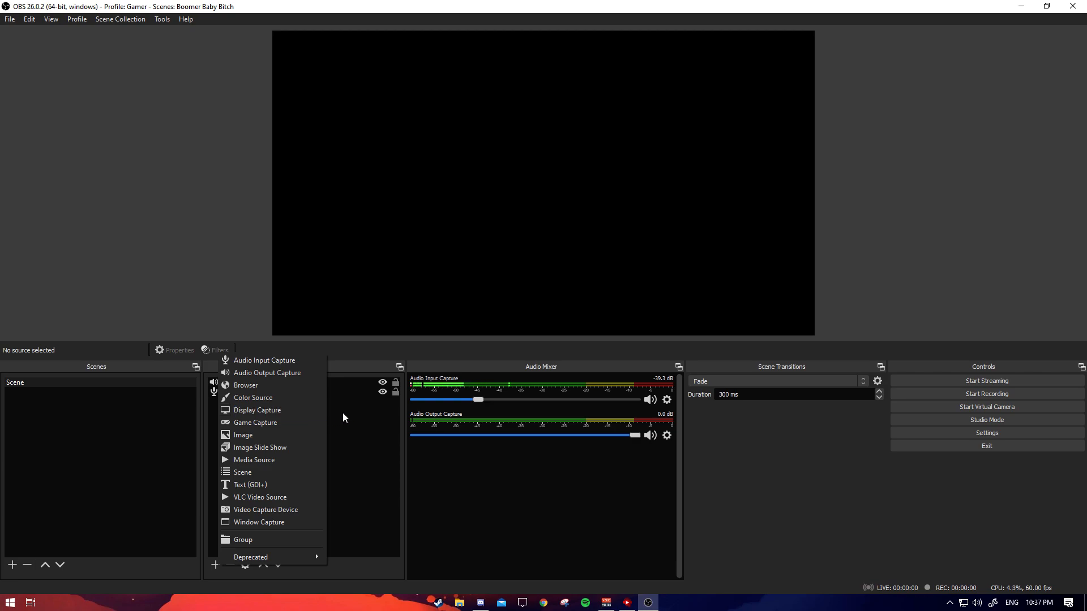
{"action": "left_click", "coordinate": [279, 424]}
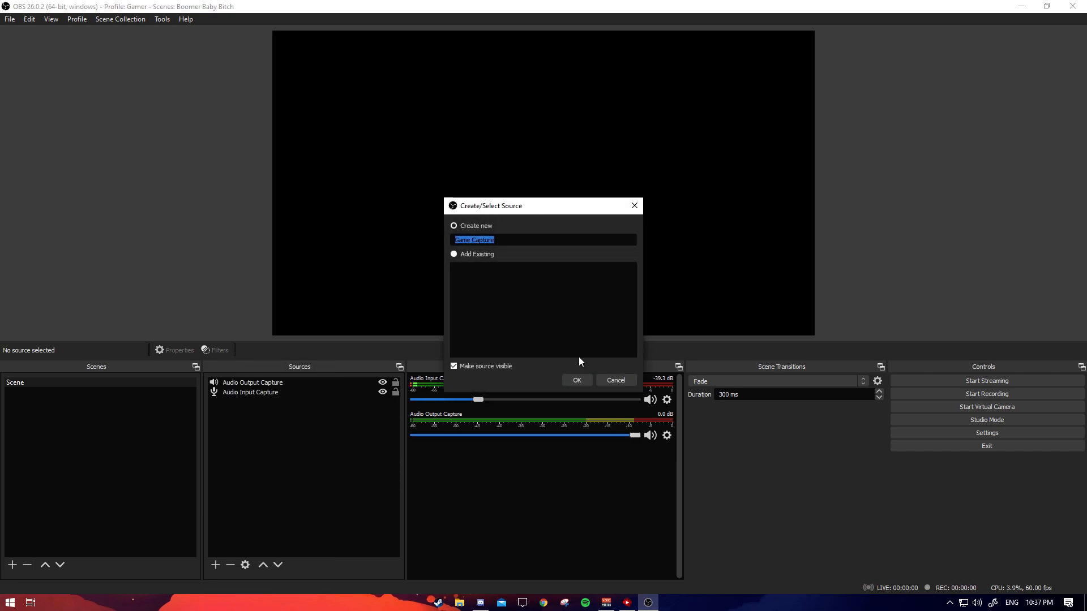
{"action": "left_click", "coordinate": [577, 379]}
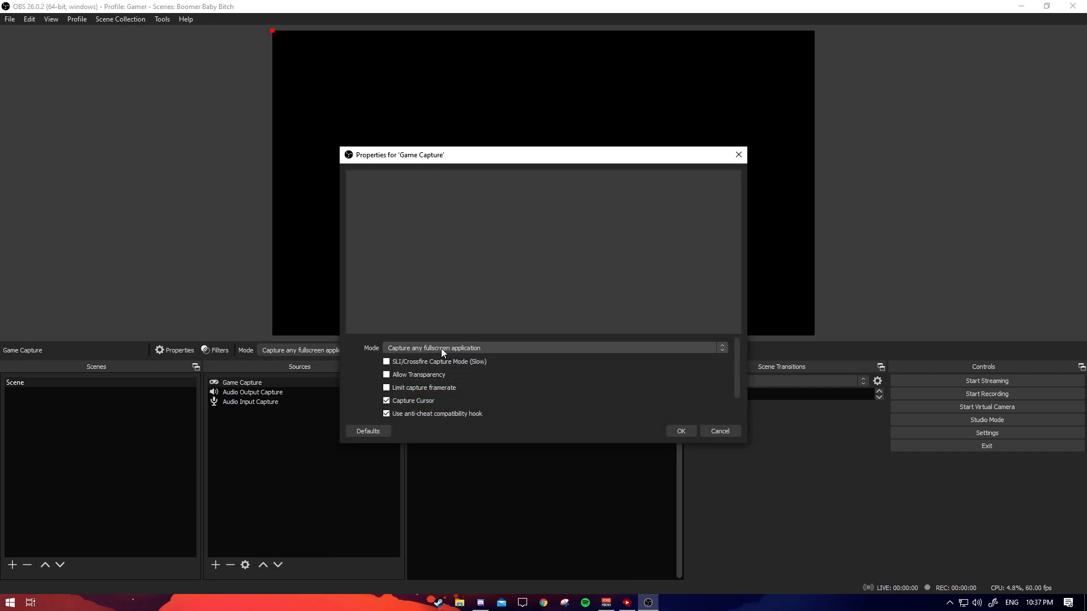
{"action": "left_click", "coordinate": [509, 348]}
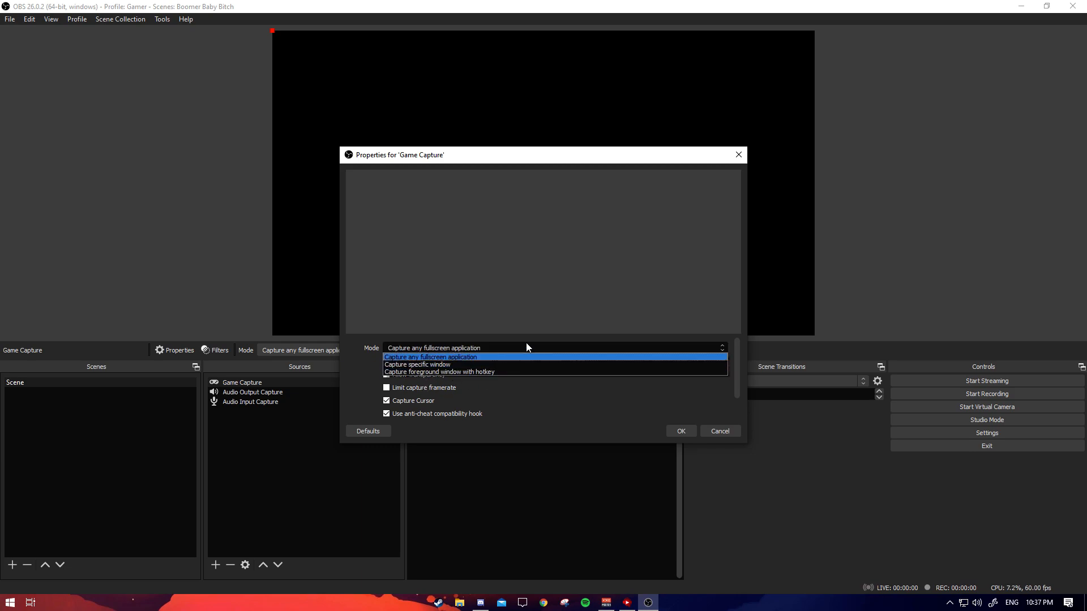
{"action": "left_click", "coordinate": [501, 355]}
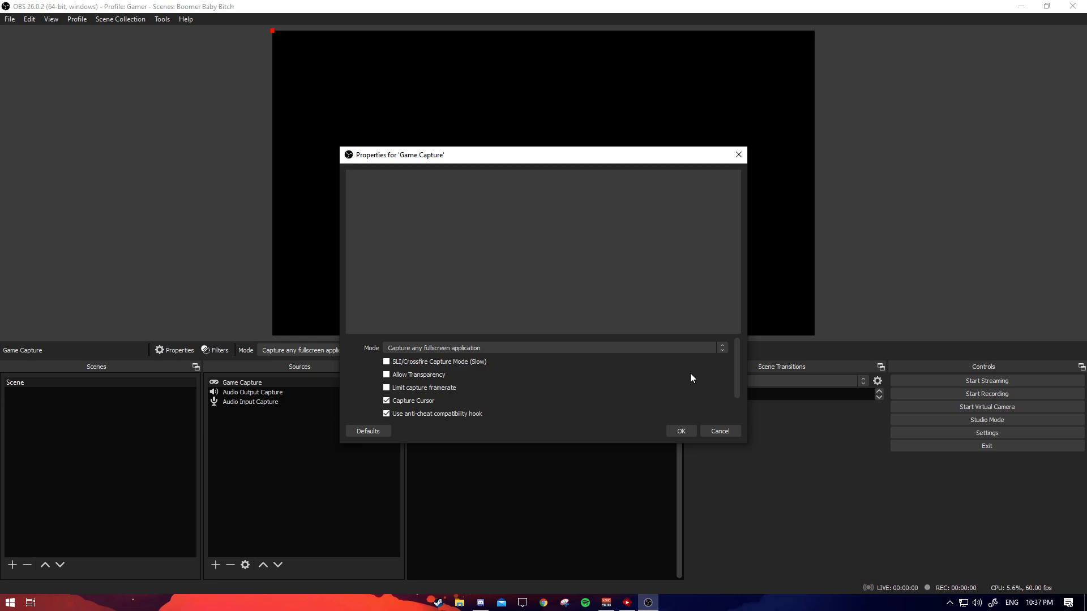
{"action": "scroll", "coordinate": [573, 403], "scroll_direction": "down", "scroll_amount": 2}
{"action": "scroll", "coordinate": [573, 403], "scroll_direction": "up", "scroll_amount": 2}
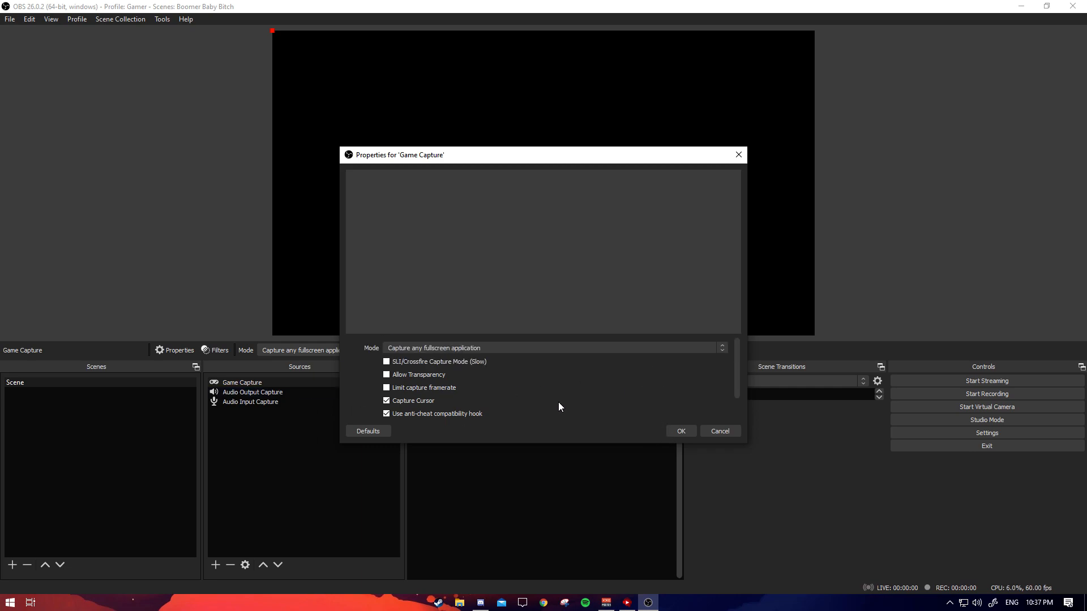
{"action": "left_click", "coordinate": [678, 431]}
Remove the Game Capture source from the scene
{"action": "right_click", "coordinate": [276, 384]}
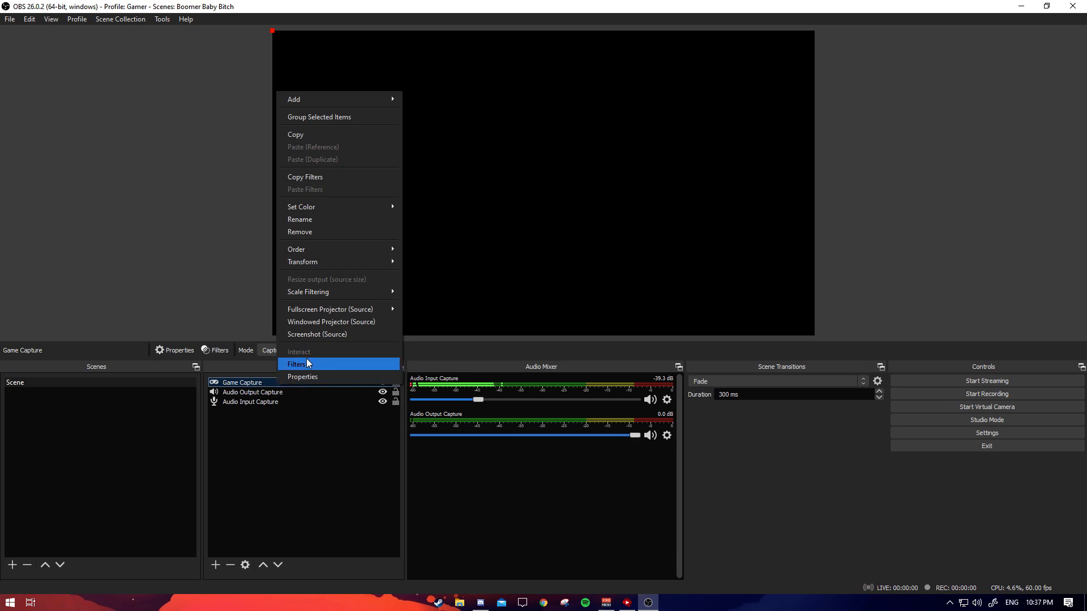
{"action": "left_click", "coordinate": [239, 382]}
{"action": "key", "text": "Delete"}
{"action": "left_click", "coordinate": [584, 319]}
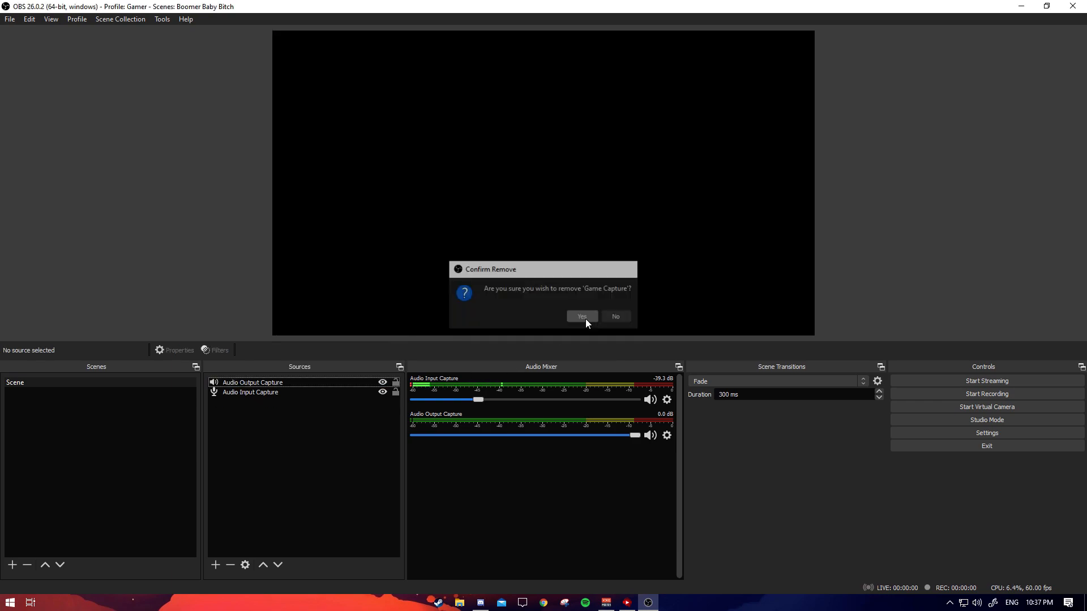
Add a new Display Capture source showing Display 1: 1920x1080 @ 0,0 with cursor capture enabled
{"action": "left_click", "coordinate": [215, 565]}
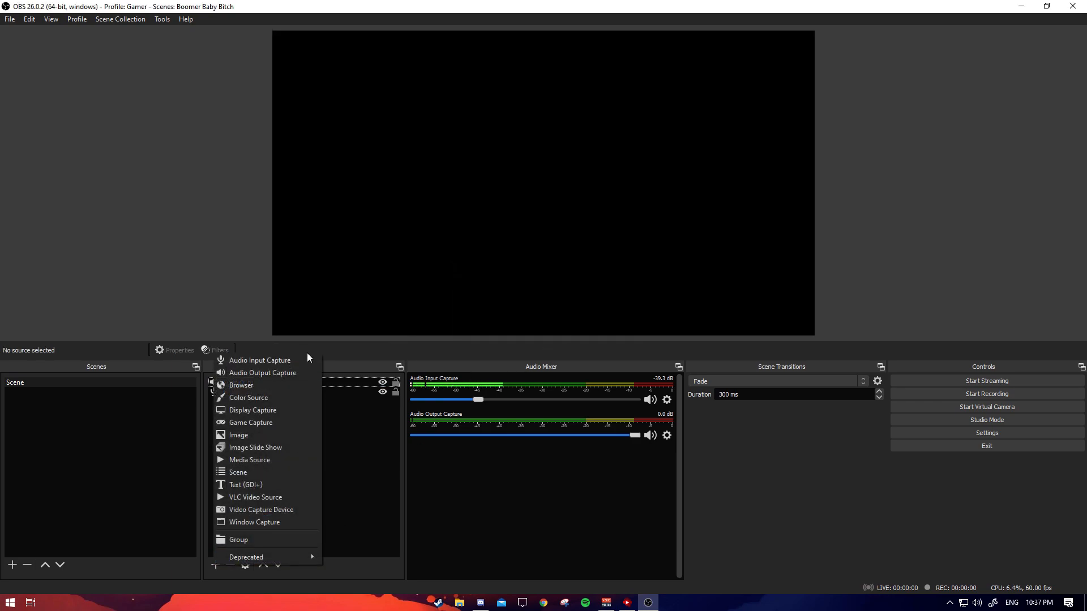
{"action": "left_click", "coordinate": [275, 415]}
{"action": "left_click", "coordinate": [573, 380]}
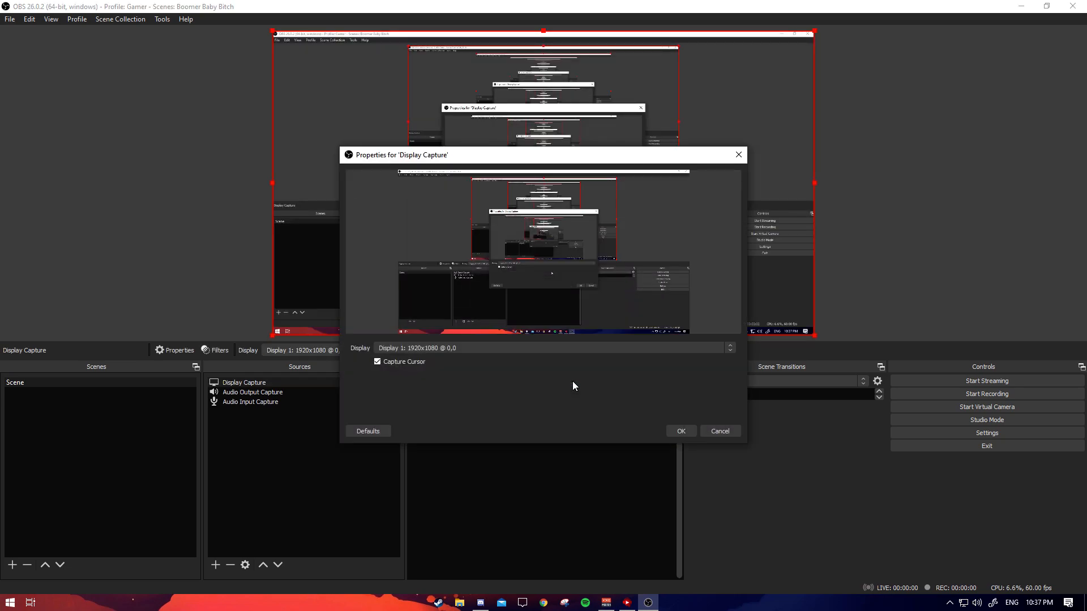
{"action": "left_click", "coordinate": [476, 348]}
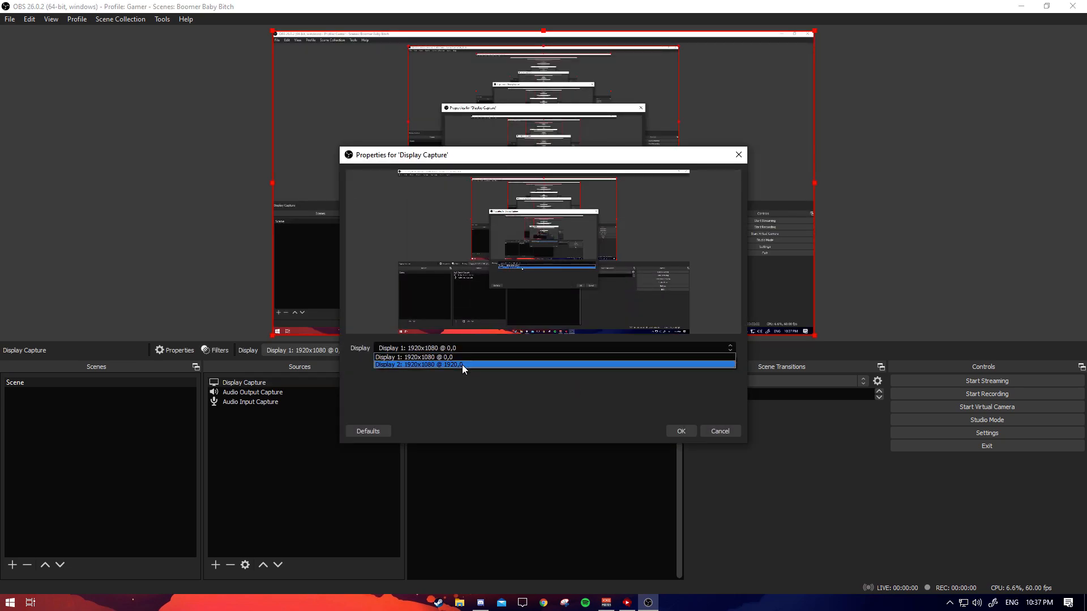
{"action": "left_click", "coordinate": [462, 365]}
{"action": "left_click", "coordinate": [461, 349]}
{"action": "left_click", "coordinate": [457, 358]}
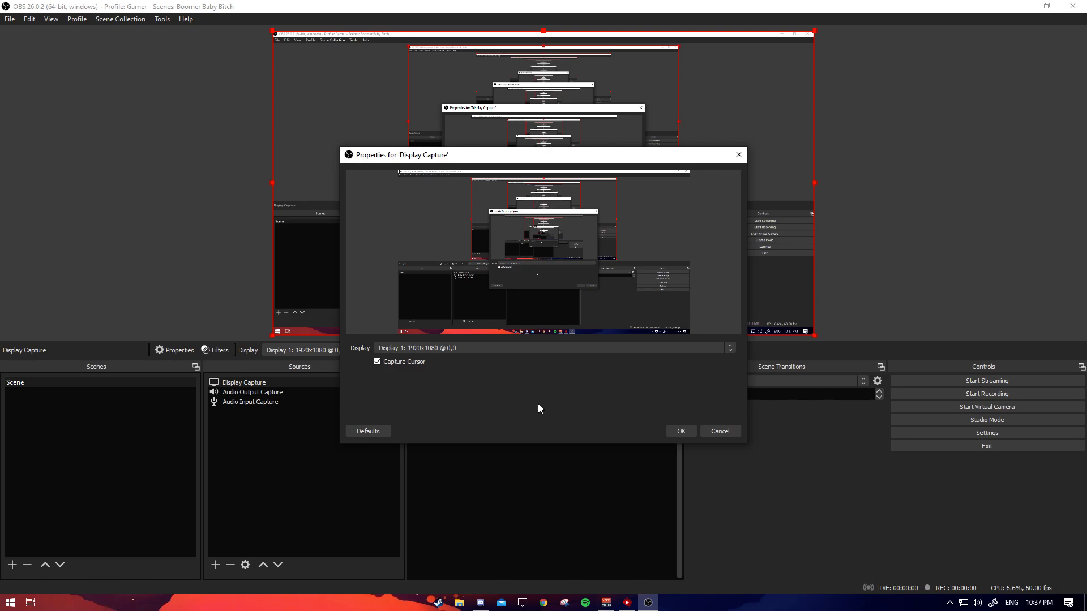
{"action": "left_click", "coordinate": [684, 432]}
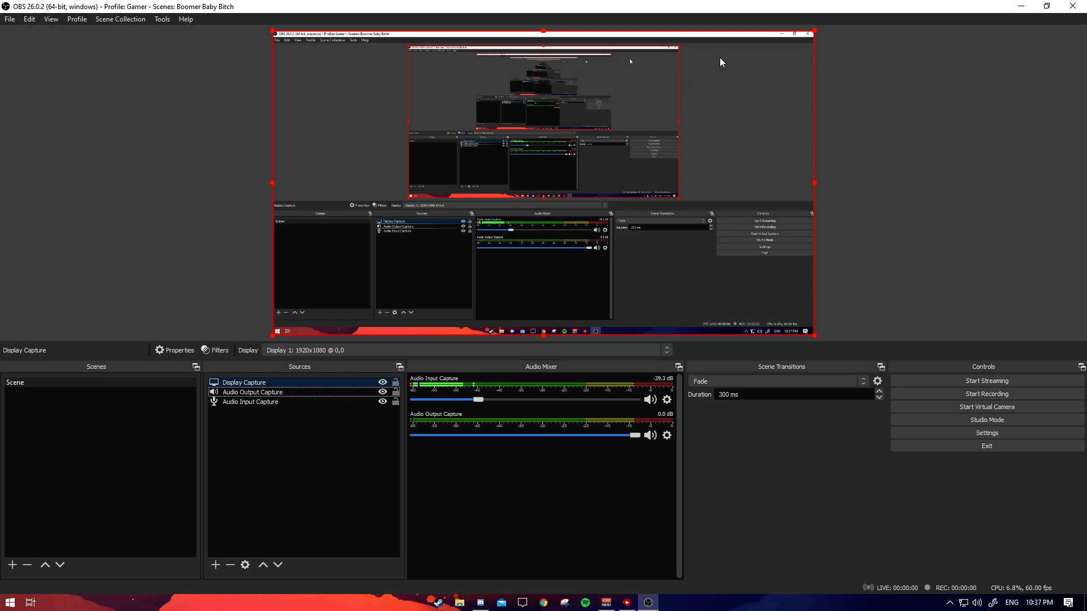
Shrink the Display Capture toward the canvas's lower-left corner, enlarge it again to fill the canvas, and deselect it
{"action": "left_click_drag", "start_coordinate": [814, 32], "coordinate": [715, 89]}
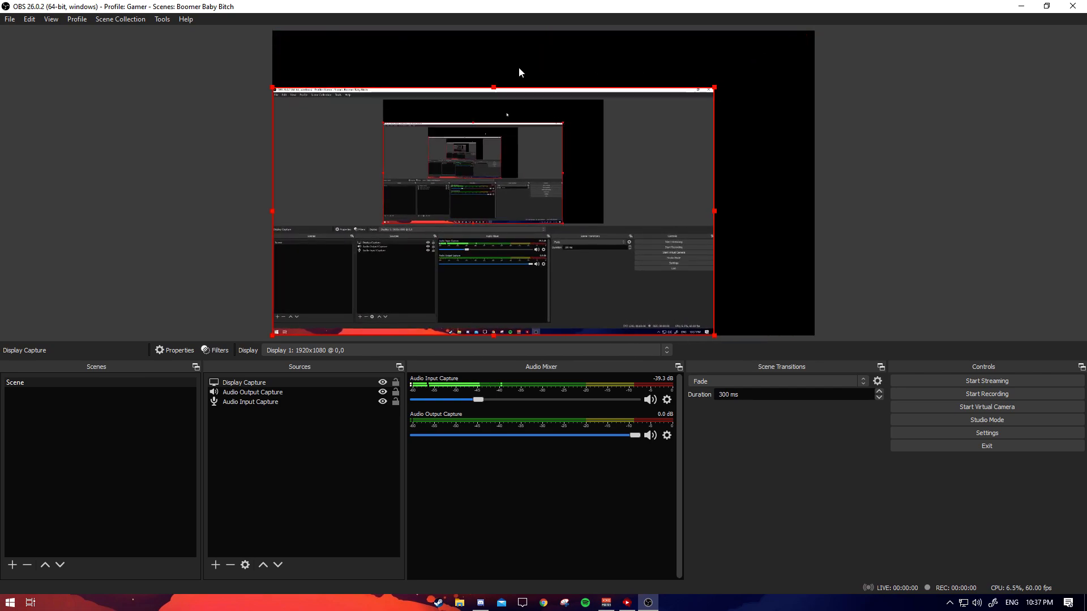
{"action": "left_click", "coordinate": [772, 192]}
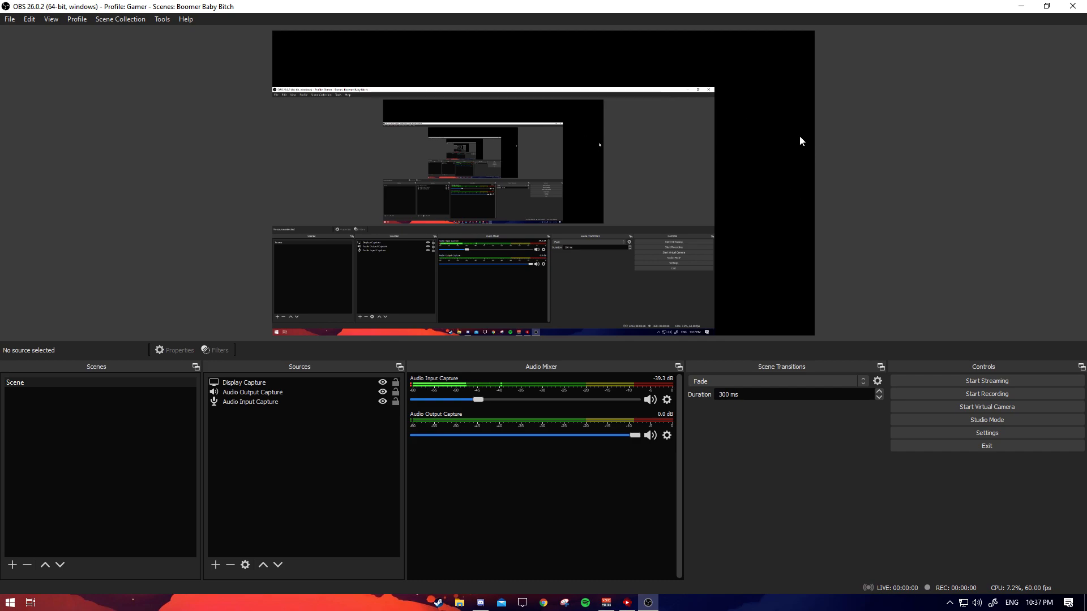
{"action": "left_click", "coordinate": [714, 88]}
{"action": "left_click_drag", "start_coordinate": [714, 88], "coordinate": [816, 39]}
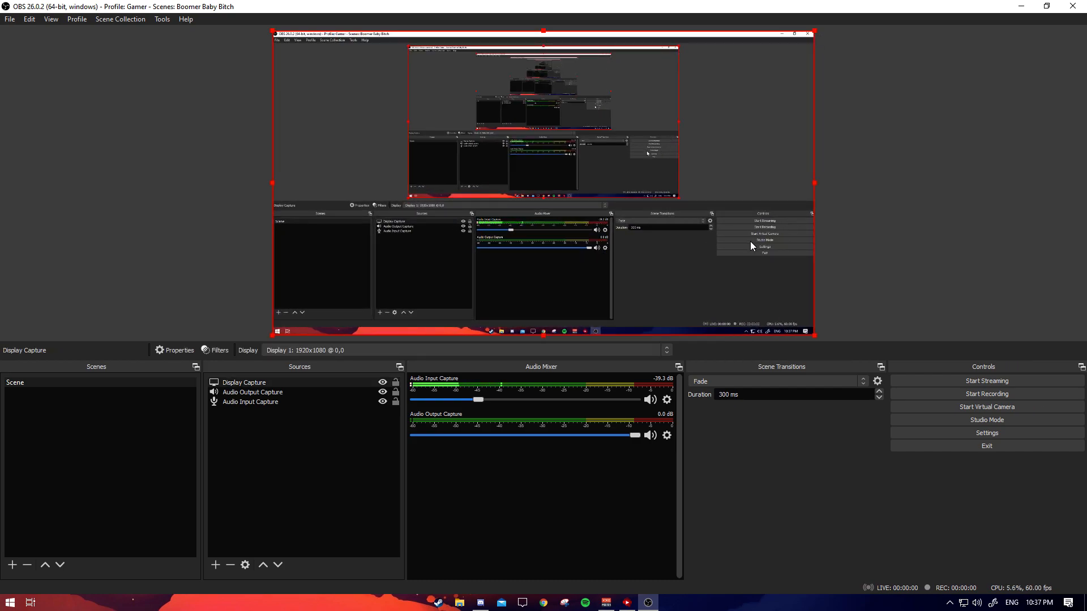
{"action": "left_click", "coordinate": [315, 446]}
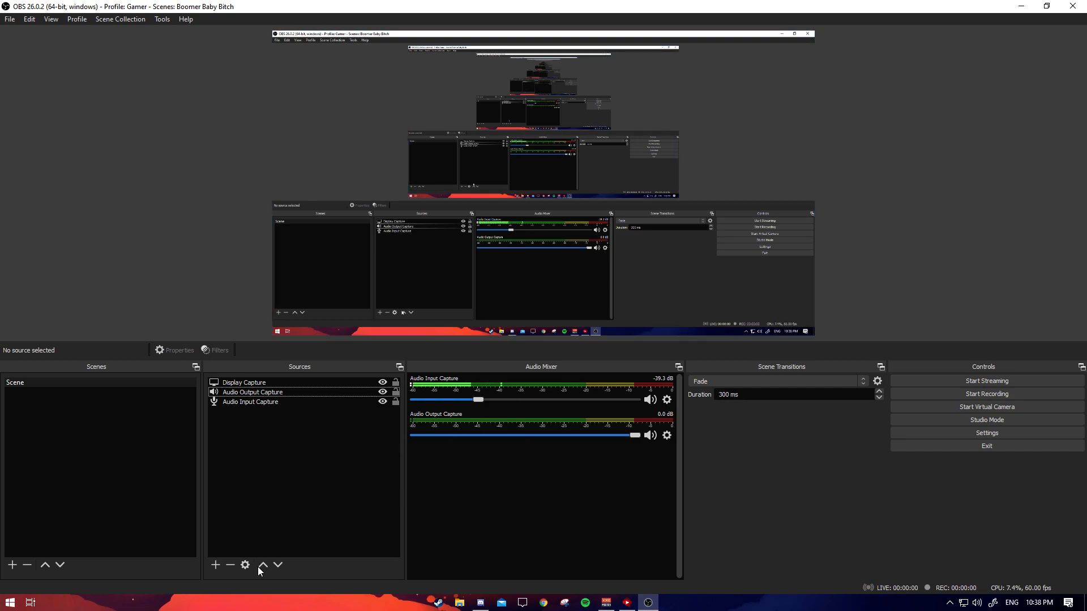
{"action": "left_click", "coordinate": [215, 565]}
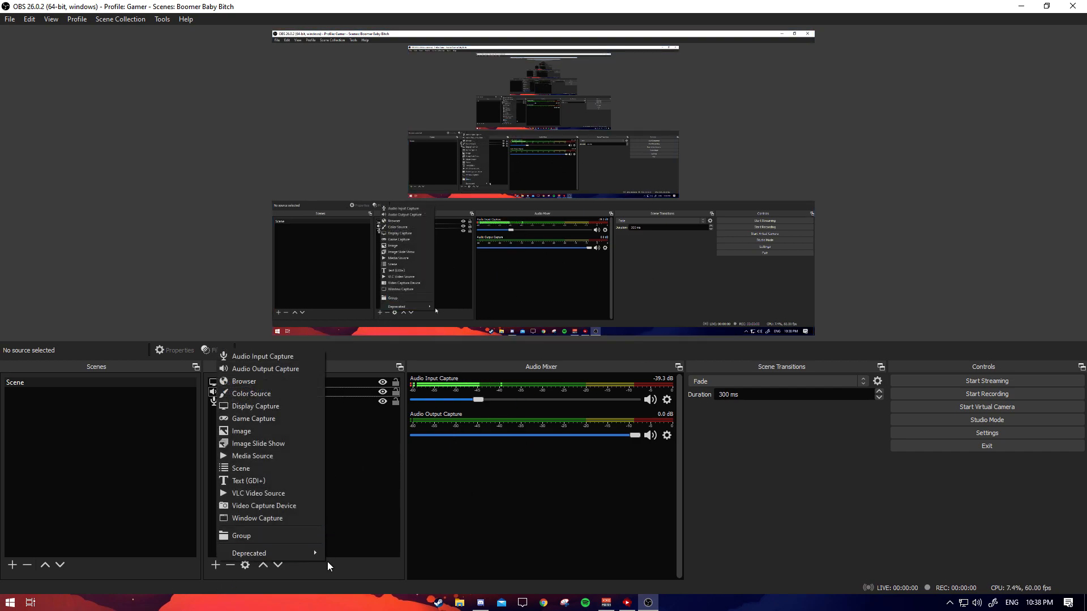
{"action": "left_click", "coordinate": [378, 516]}
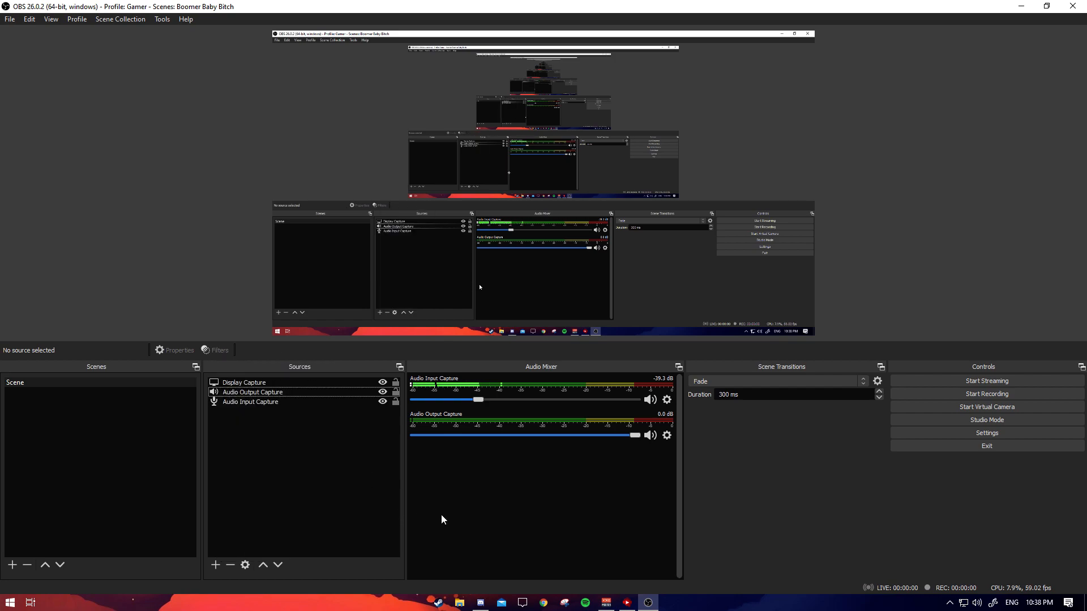
{"action": "left_click", "coordinate": [215, 565]}
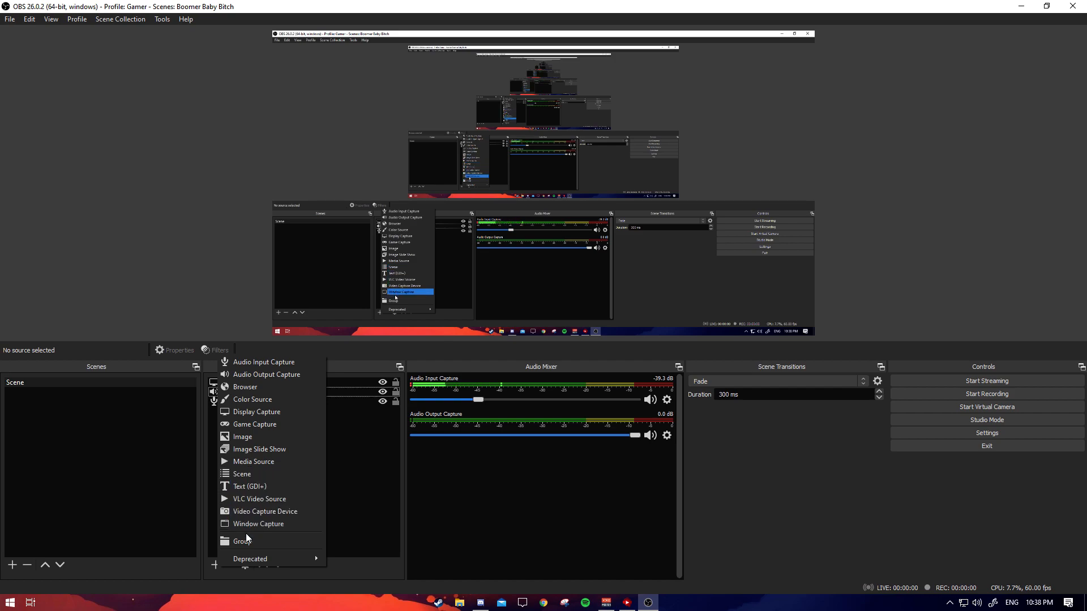
{"action": "left_click", "coordinate": [409, 479]}
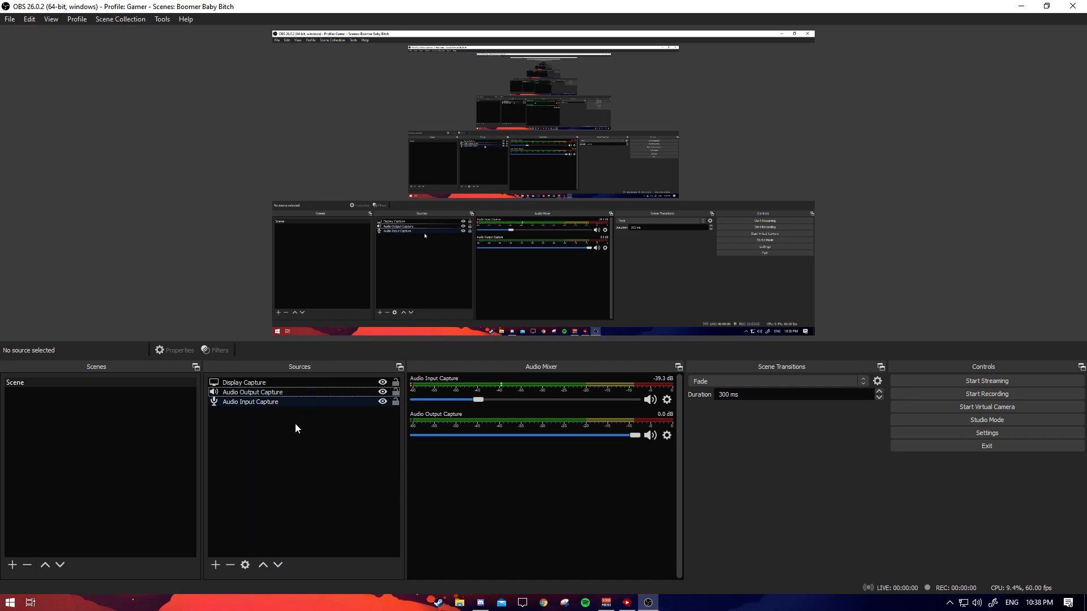
{"action": "left_click", "coordinate": [215, 564]}
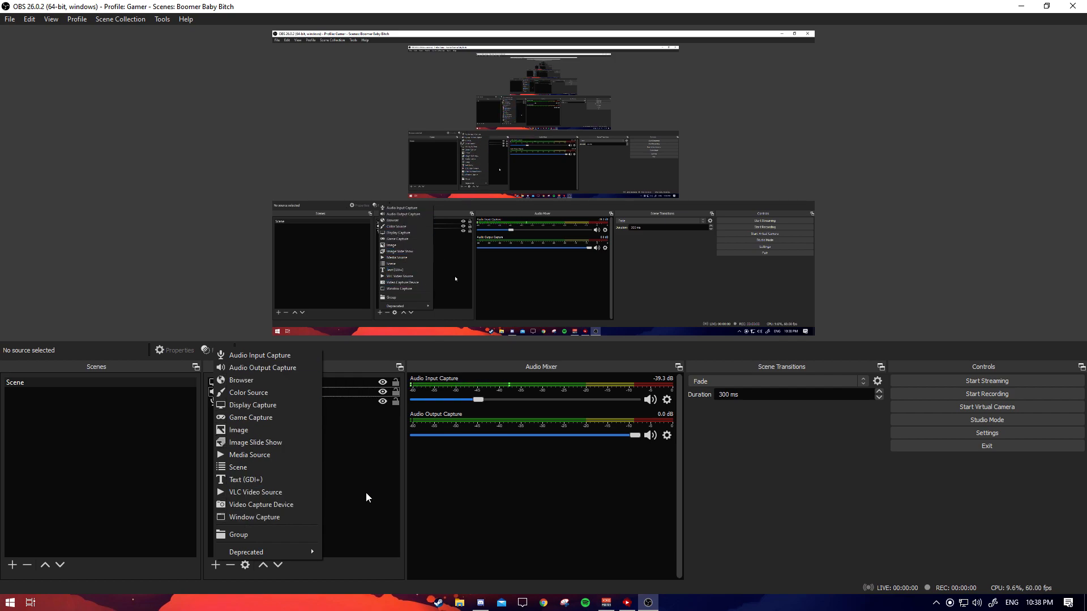
{"action": "left_click", "coordinate": [384, 488]}
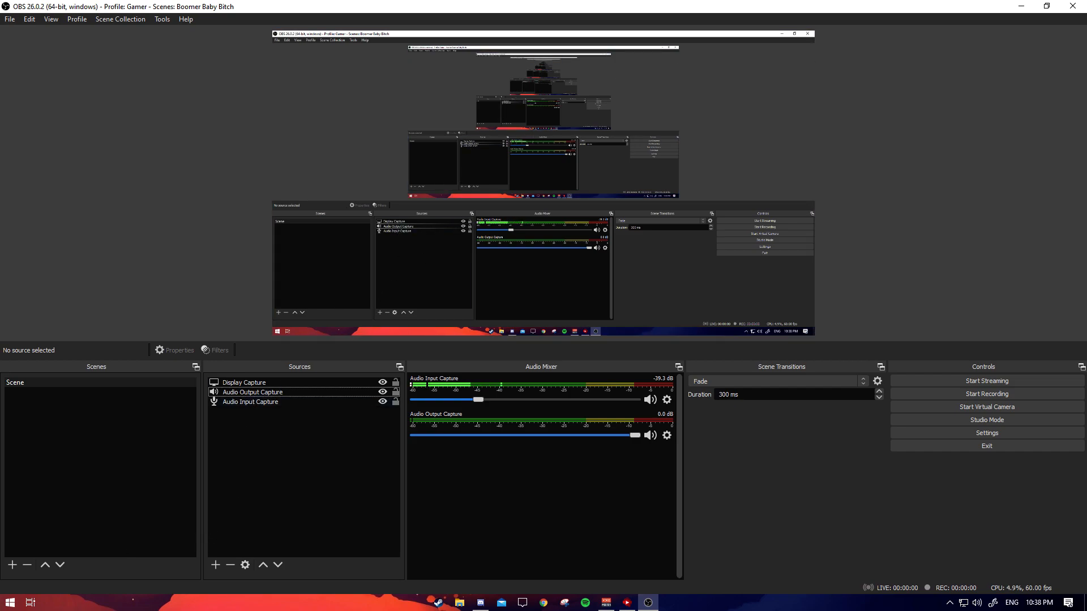
Switch the Display Capture source to Display 2: 1920x1080 @ 1920,0 and move the Discord window slightly on that display
{"action": "left_click", "coordinate": [351, 383]}
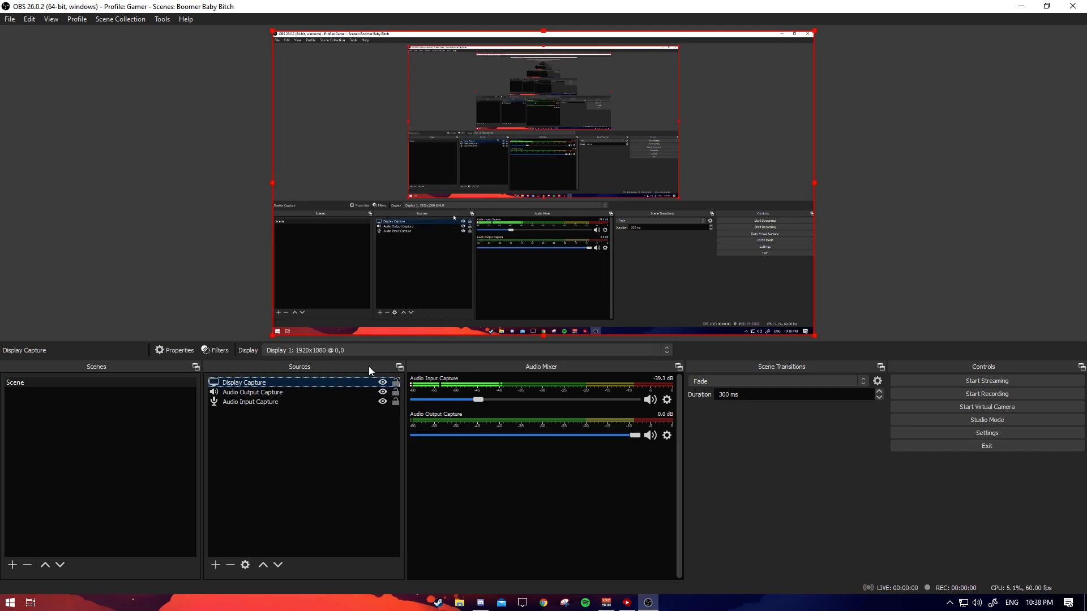
{"action": "left_click", "coordinate": [371, 355]}
{"action": "left_click", "coordinate": [371, 368]}
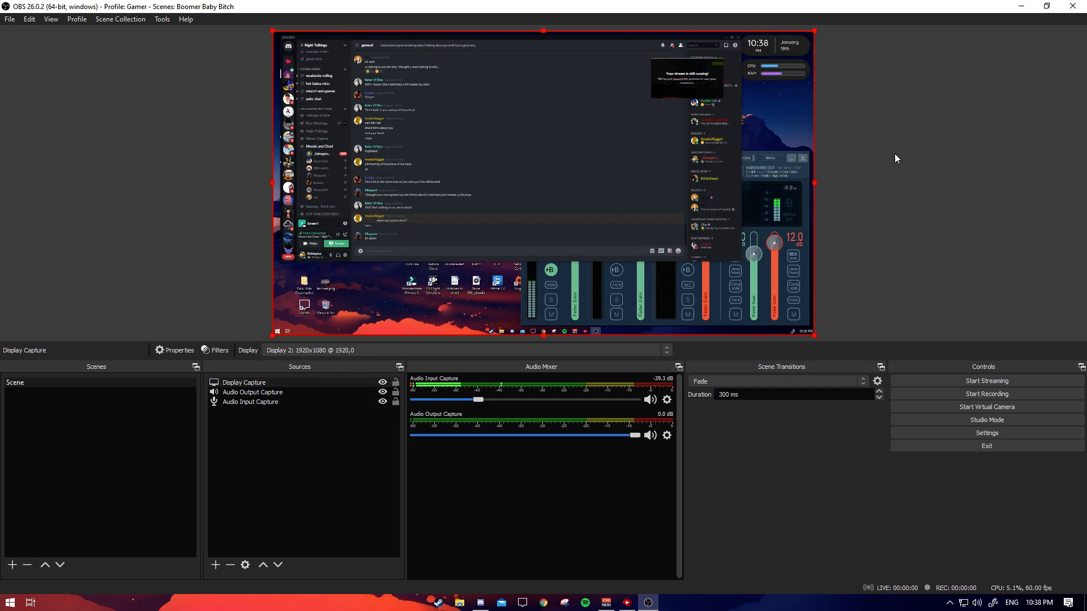
{"action": "left_click", "coordinate": [514, 157]}
{"action": "mouse_move", "coordinate": [435, 36]}
{"action": "left_mouse_down"}
{"action": "mouse_move", "coordinate": [478, 42]}
{"action": "mouse_move", "coordinate": [445, 41]}
{"action": "left_mouse_up"}
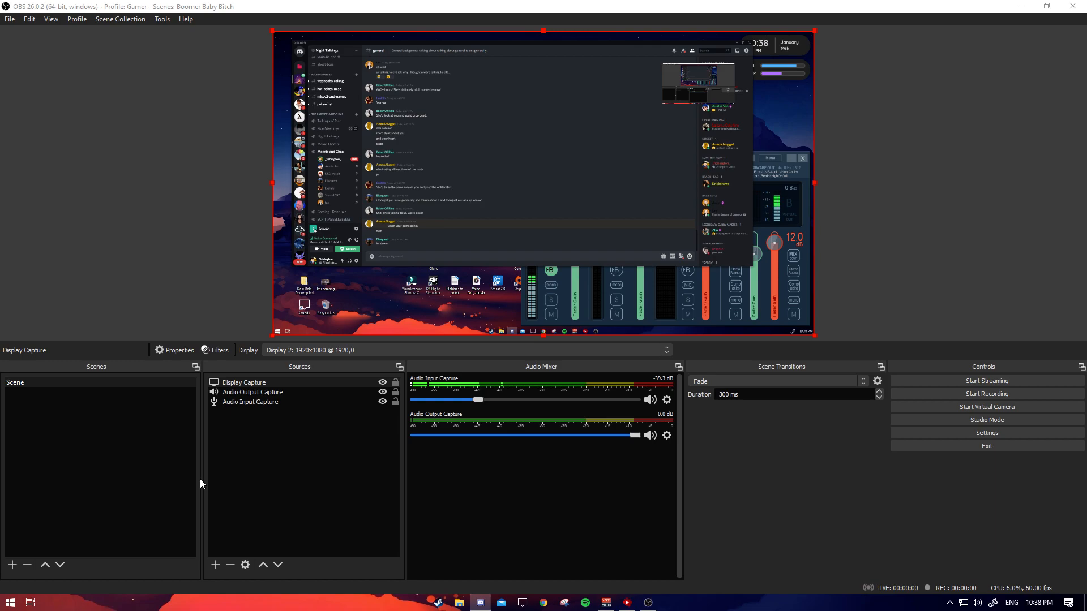
Add a second scene with the suggested name and give it a new Audio Input Capture source using the Default device
{"action": "left_click", "coordinate": [12, 565]}
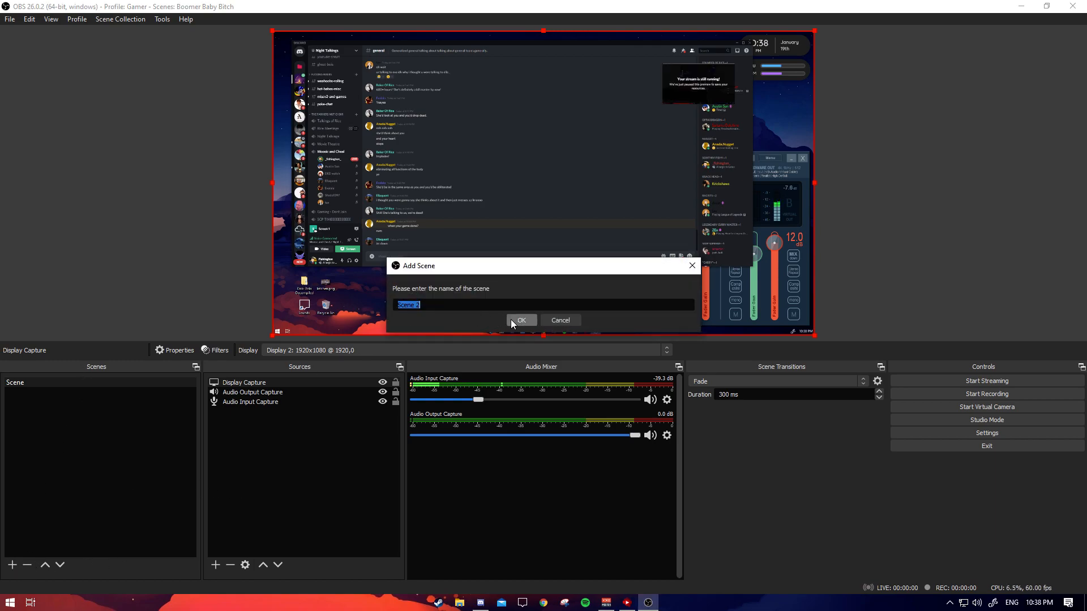
{"action": "left_click", "coordinate": [521, 320]}
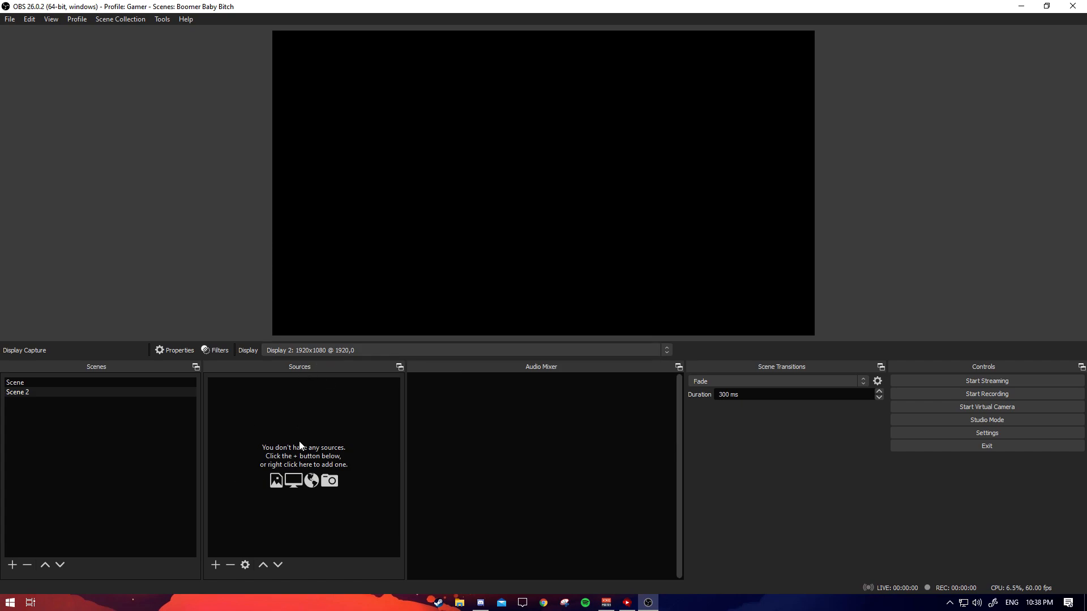
{"action": "left_click", "coordinate": [216, 565]}
{"action": "left_click", "coordinate": [294, 358]}
{"action": "key", "text": "Return"}
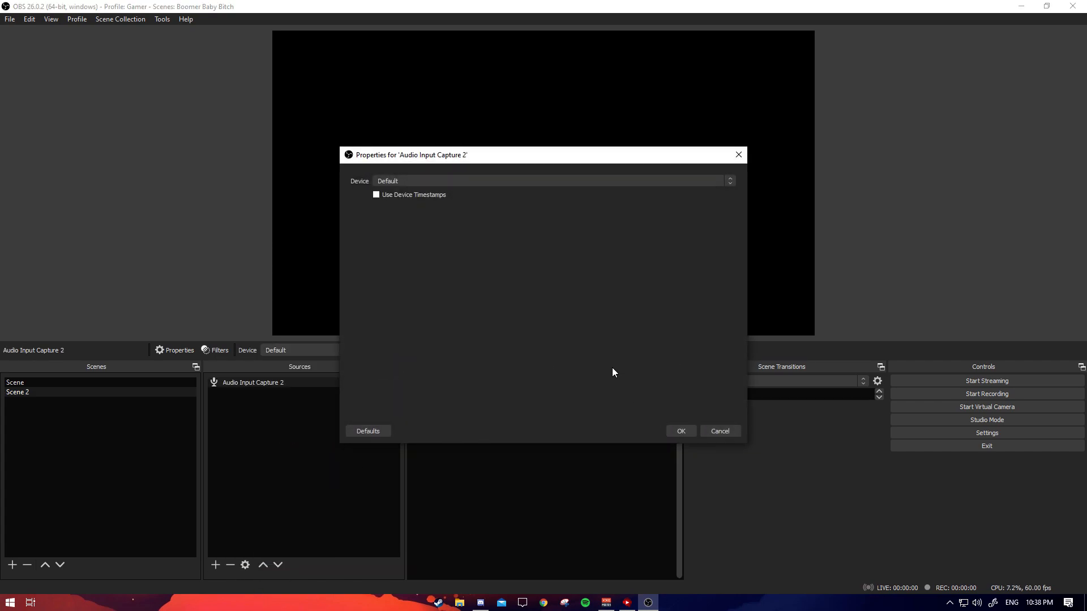
{"action": "left_click", "coordinate": [681, 432]}
Add a new Audio Output Capture source to the second scene with the Default device and device timestamps enabled
{"action": "left_click", "coordinate": [215, 565]}
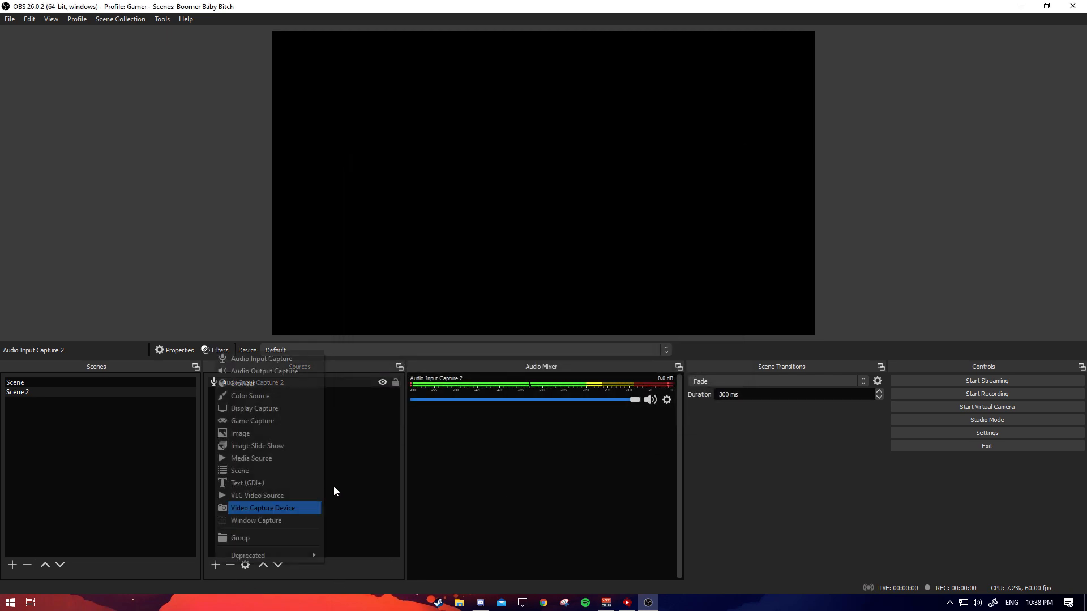
{"action": "left_click", "coordinate": [266, 368]}
{"action": "left_click", "coordinate": [583, 378]}
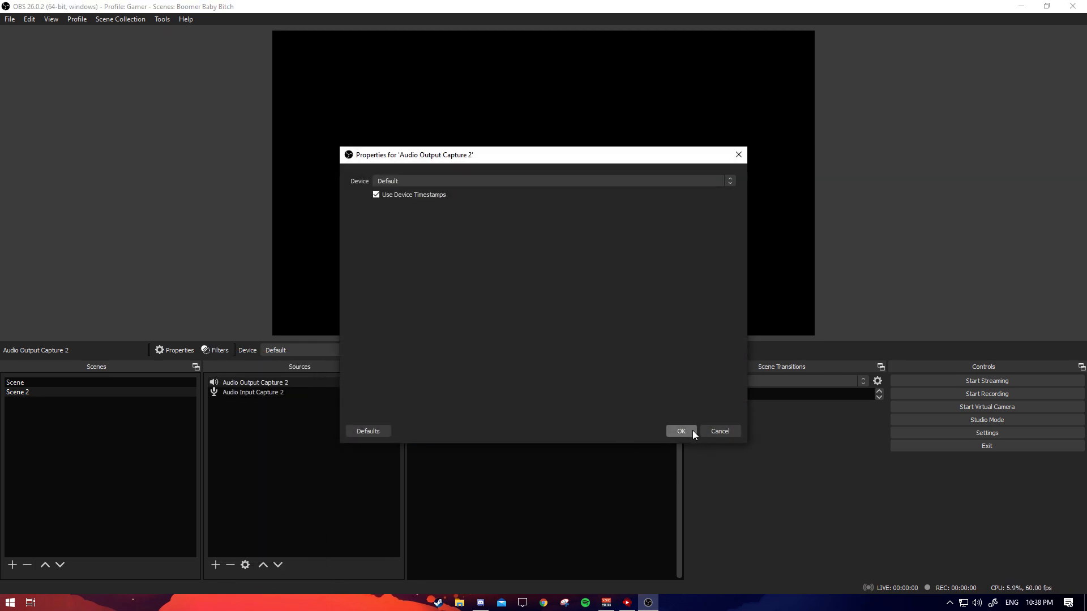
{"action": "left_click", "coordinate": [691, 431]}
Lower the second scene's Audio Input Capture volume to about -35 dB and clear the source selection
{"action": "left_click_drag", "start_coordinate": [634, 400], "coordinate": [472, 412]}
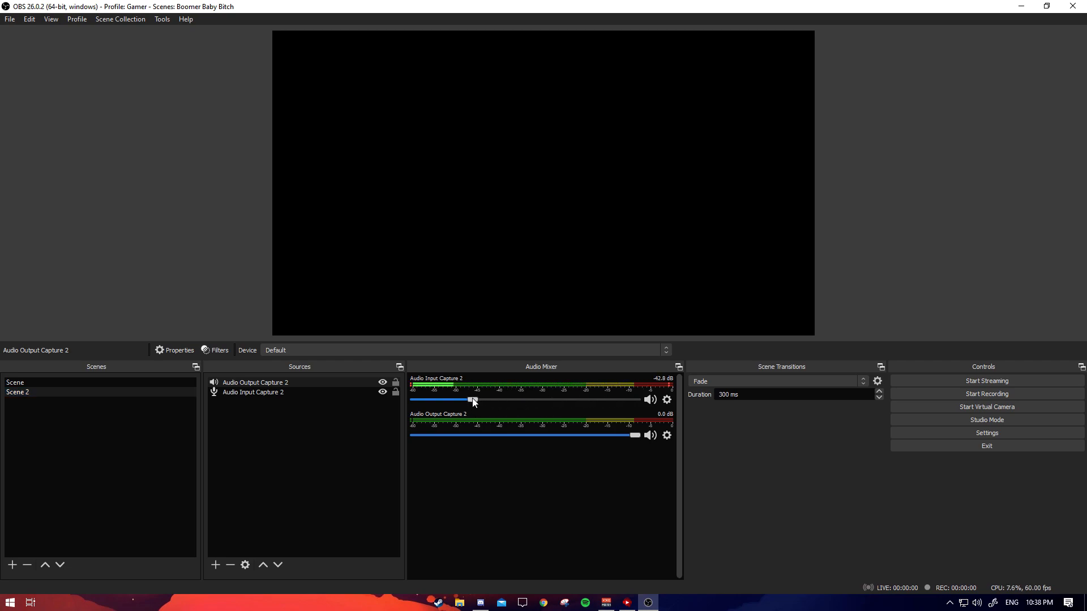
{"action": "left_click_drag", "start_coordinate": [473, 400], "coordinate": [487, 403]}
{"action": "left_click", "coordinate": [223, 554]}
Add a new Game Capture source to the second scene that captures the specific window [Soundpad.exe]: Soundpad
{"action": "left_click", "coordinate": [216, 565]}
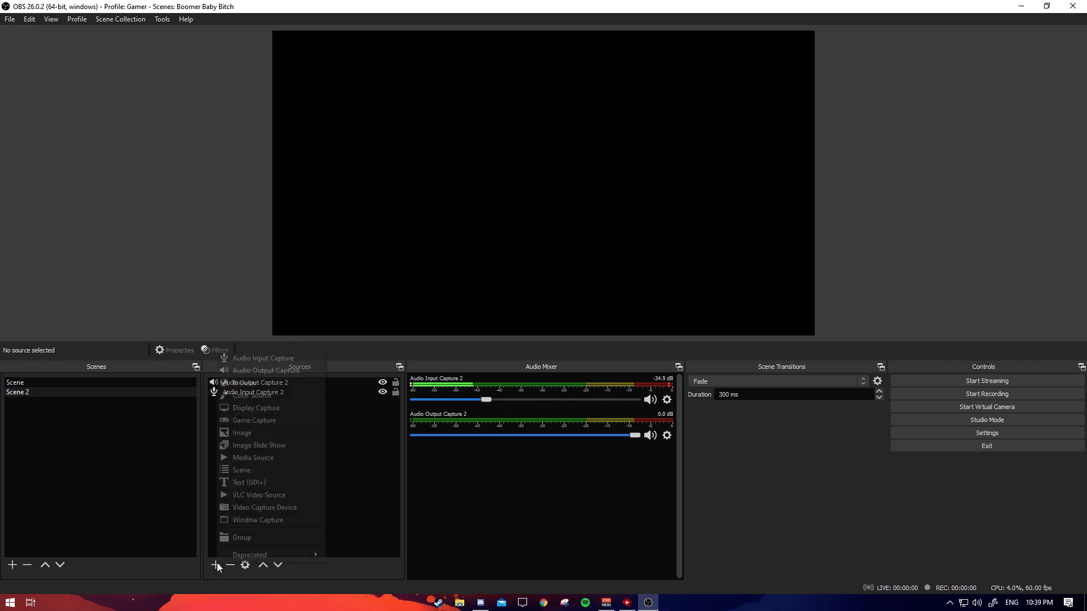
{"action": "left_click", "coordinate": [272, 419]}
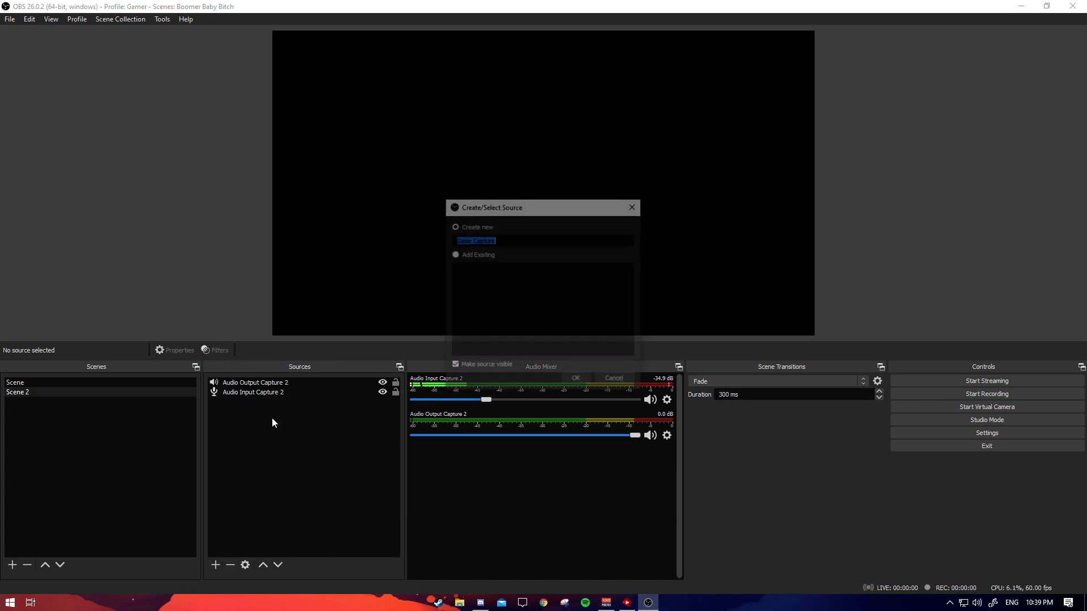
{"action": "left_click", "coordinate": [572, 381]}
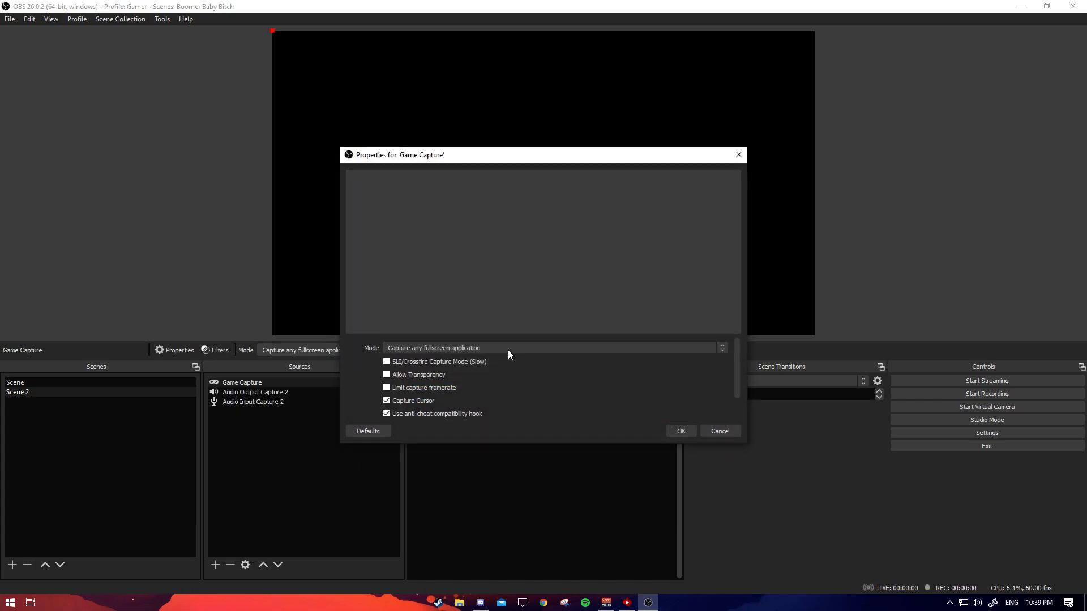
{"action": "left_click", "coordinate": [459, 352]}
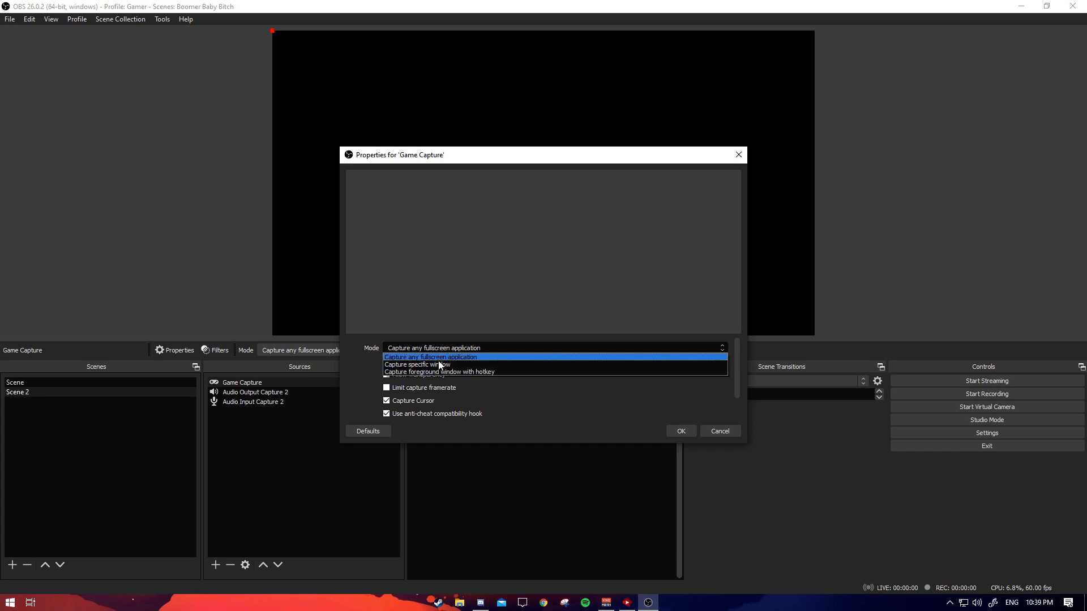
{"action": "left_click", "coordinate": [442, 357]}
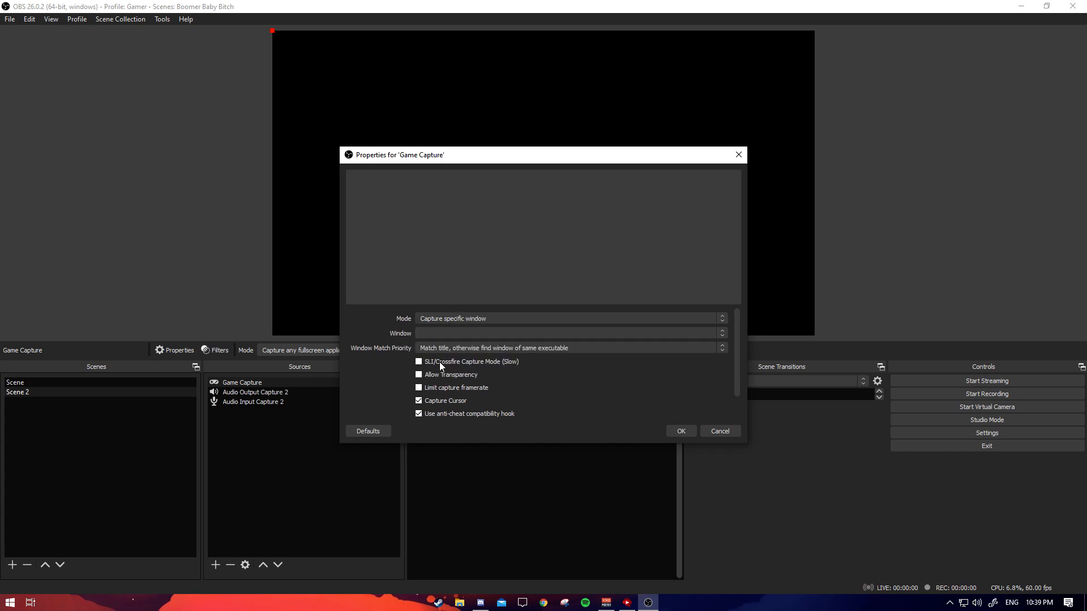
{"action": "left_click", "coordinate": [490, 334]}
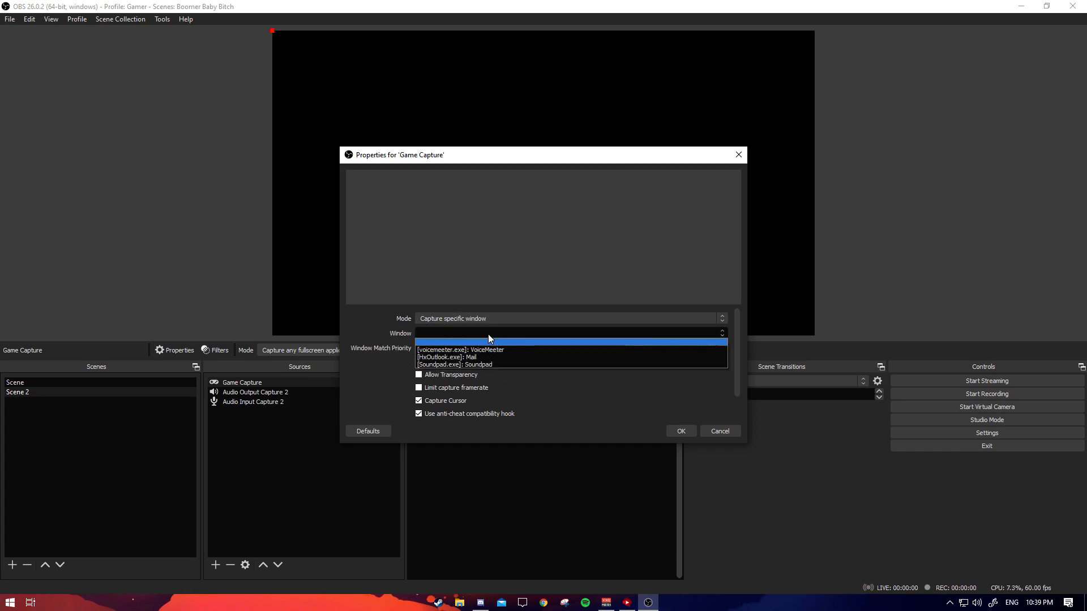
{"action": "left_click", "coordinate": [490, 366]}
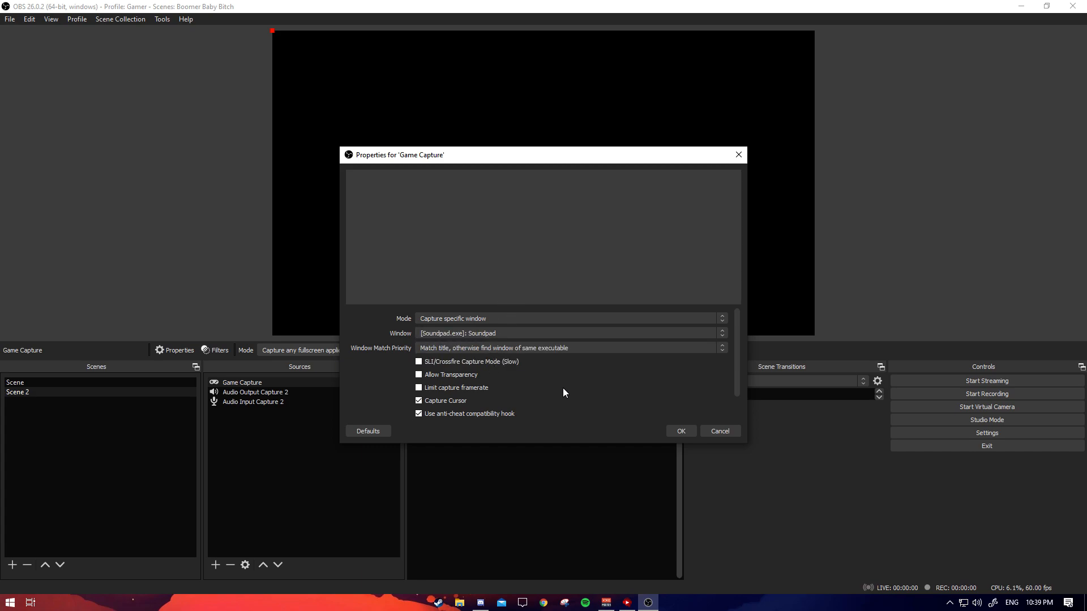
{"action": "left_click", "coordinate": [687, 430]}
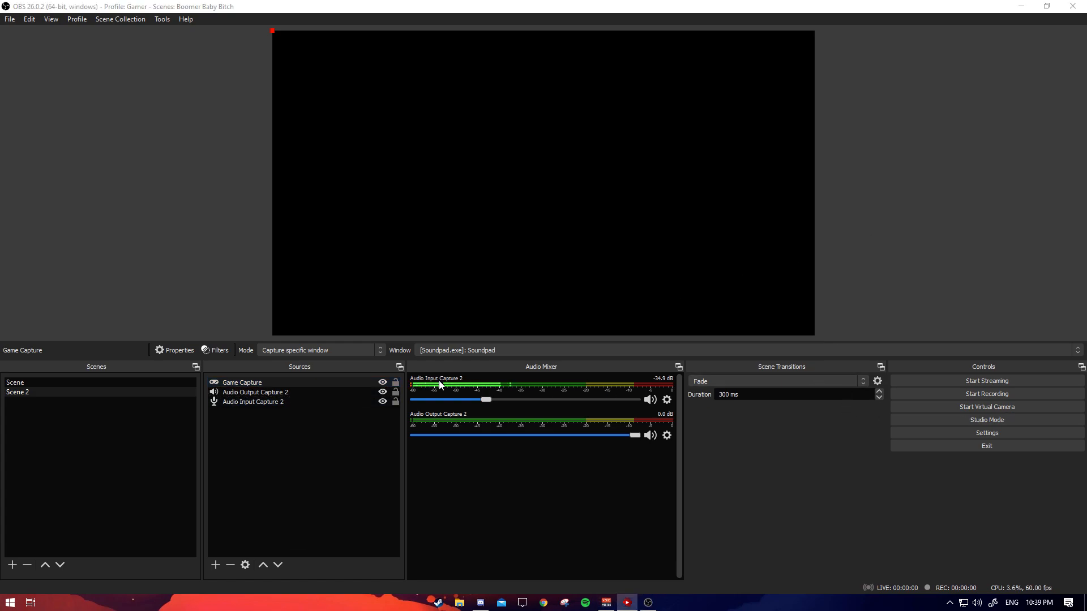
Try the foreground-hotkey and any-fullscreen-application modes on the Game Capture source, ending on Capture specific window
{"action": "left_click", "coordinate": [316, 351]}
{"action": "left_click", "coordinate": [317, 375]}
{"action": "left_click", "coordinate": [325, 351]}
{"action": "left_click", "coordinate": [318, 368]}
{"action": "left_click", "coordinate": [320, 350]}
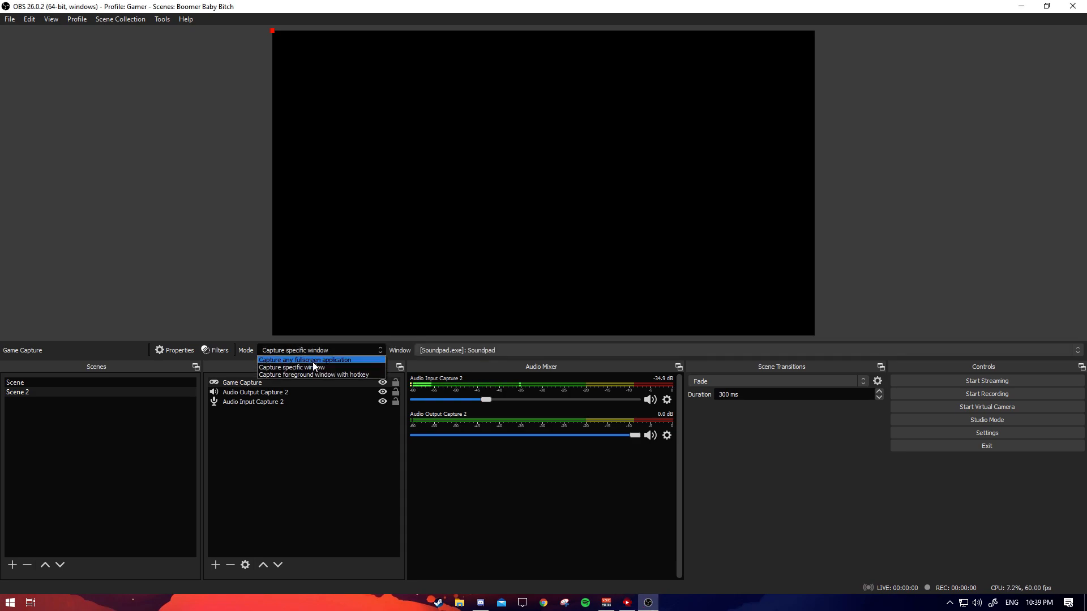
{"action": "left_click", "coordinate": [312, 361]}
{"action": "left_click", "coordinate": [327, 351]}
{"action": "left_click", "coordinate": [301, 368]}
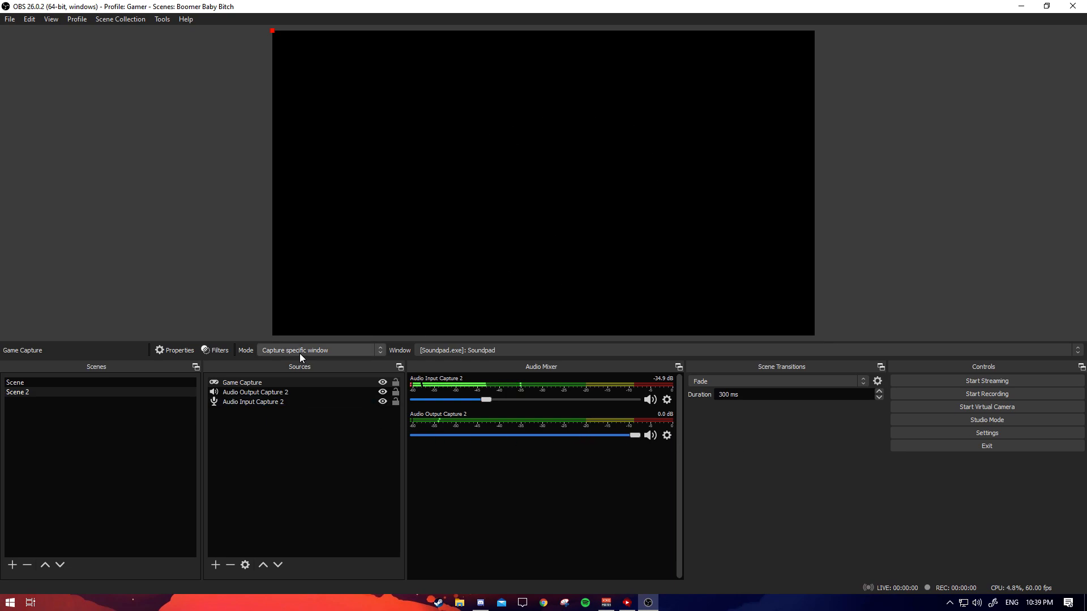
{"action": "left_click", "coordinate": [216, 565]}
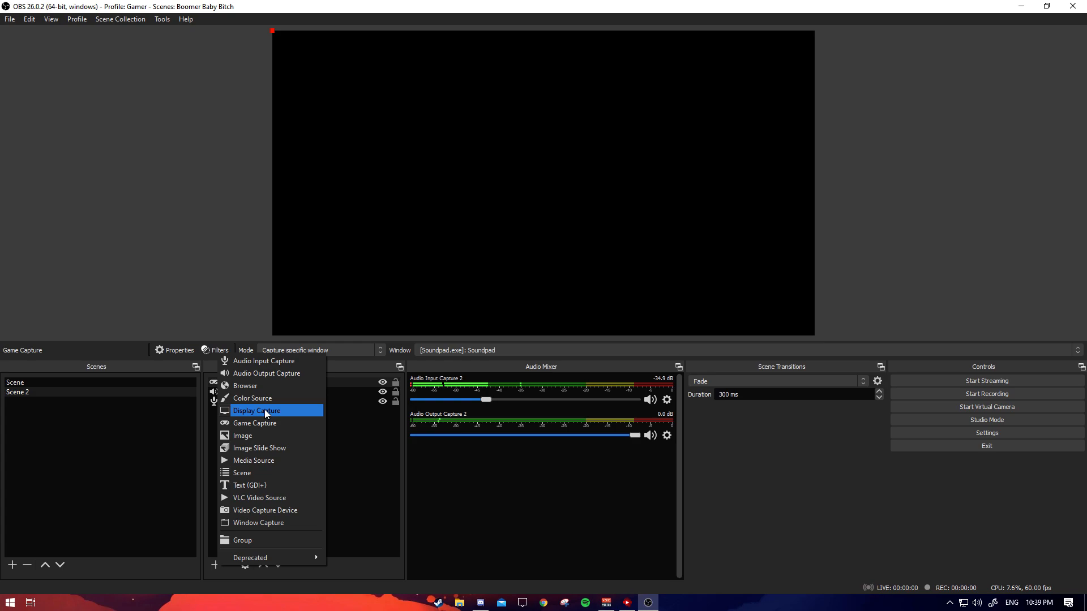
{"action": "left_click", "coordinate": [374, 490]}
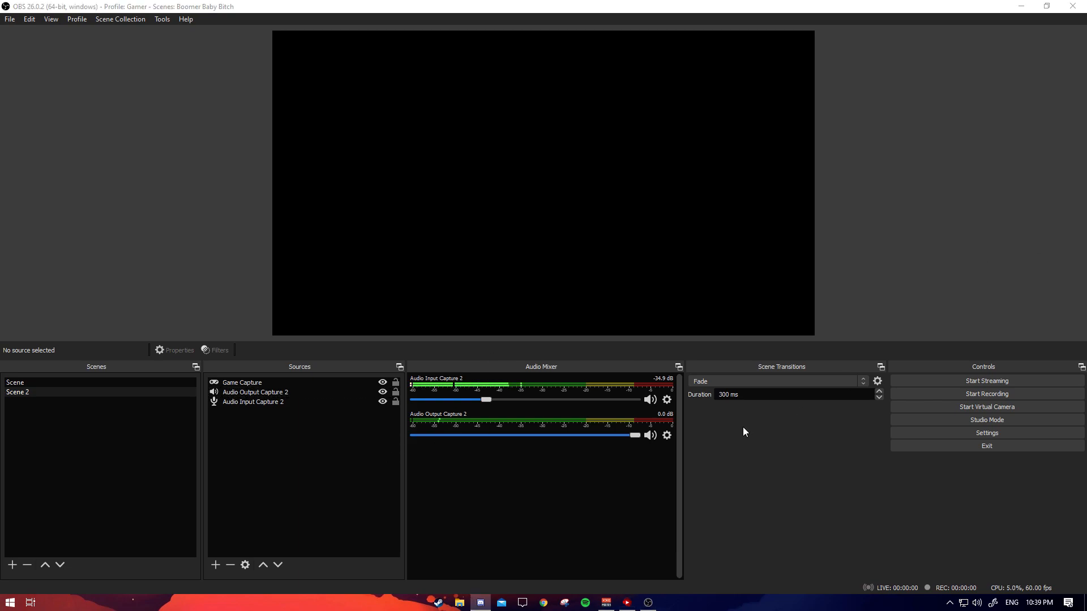
{"action": "left_click", "coordinate": [871, 501]}
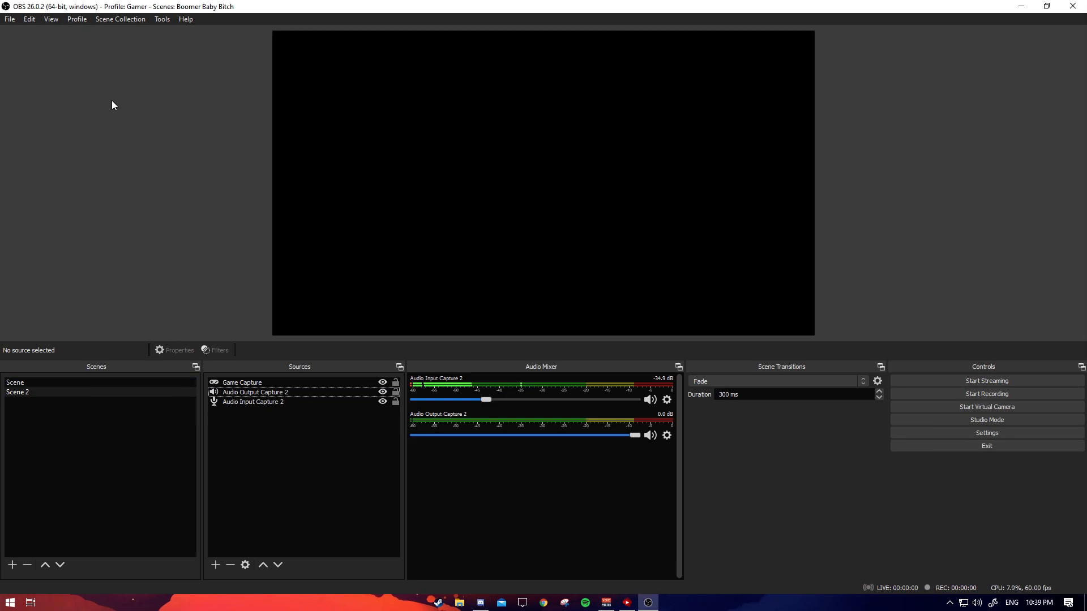
Switch back to the first scene, and in the general settings set the source snap sensitivity to 8.5
{"action": "left_click", "coordinate": [46, 382]}
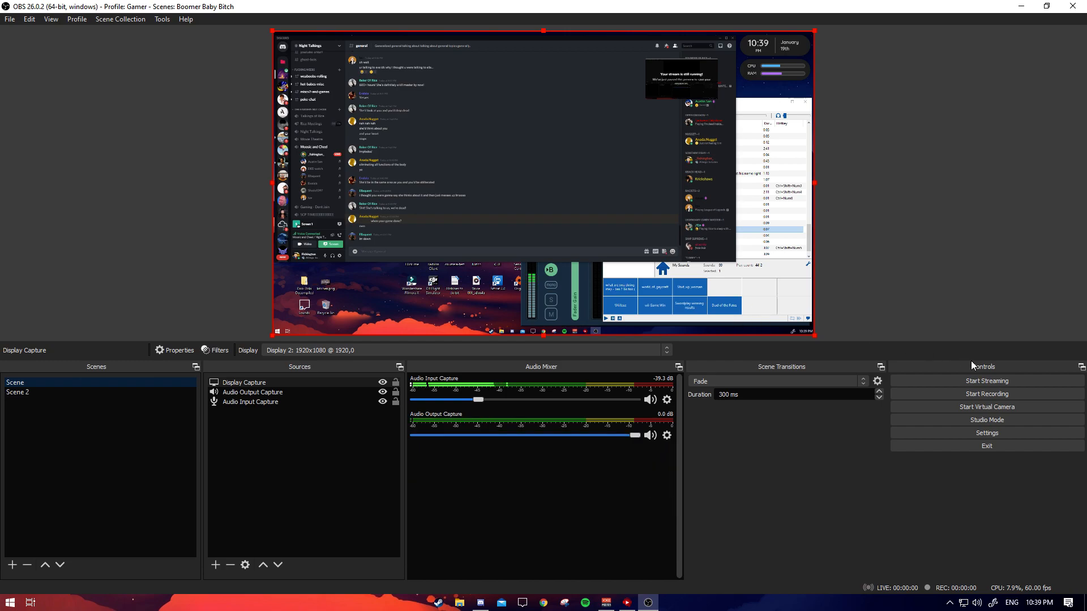
{"action": "left_click", "coordinate": [939, 435]}
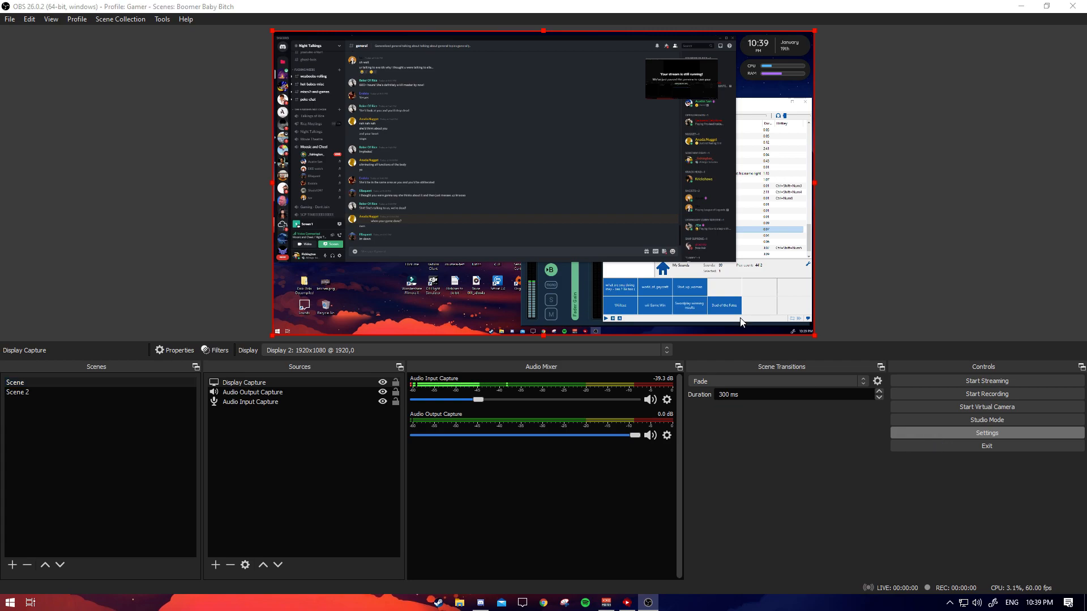
{"action": "left_click_drag", "start_coordinate": [540, 87], "coordinate": [719, 89]}
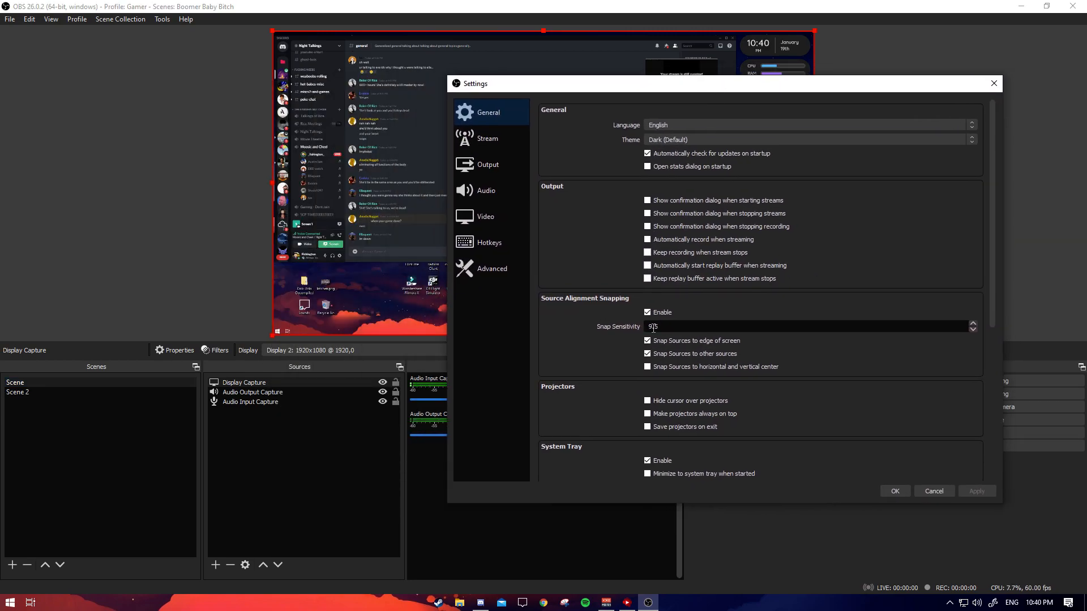
{"action": "double_click", "coordinate": [655, 325]}
{"action": "scroll", "coordinate": [813, 305], "scroll_direction": "down", "scroll_amount": 2}
{"action": "scroll", "coordinate": [813, 304], "scroll_direction": "up", "scroll_amount": 2}
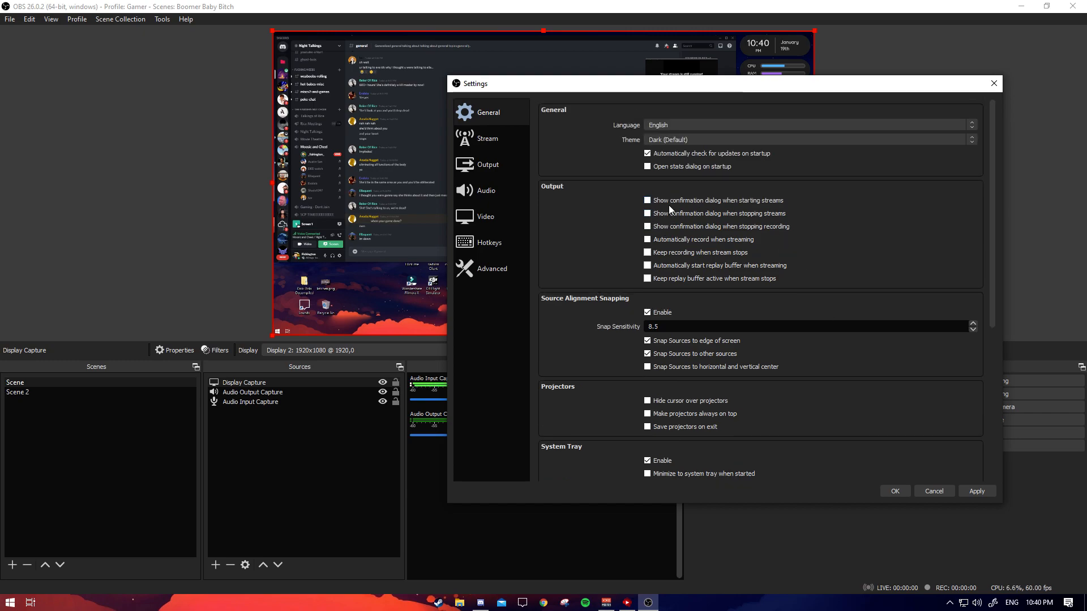
{"action": "scroll", "coordinate": [701, 325], "scroll_direction": "down", "scroll_amount": 5}
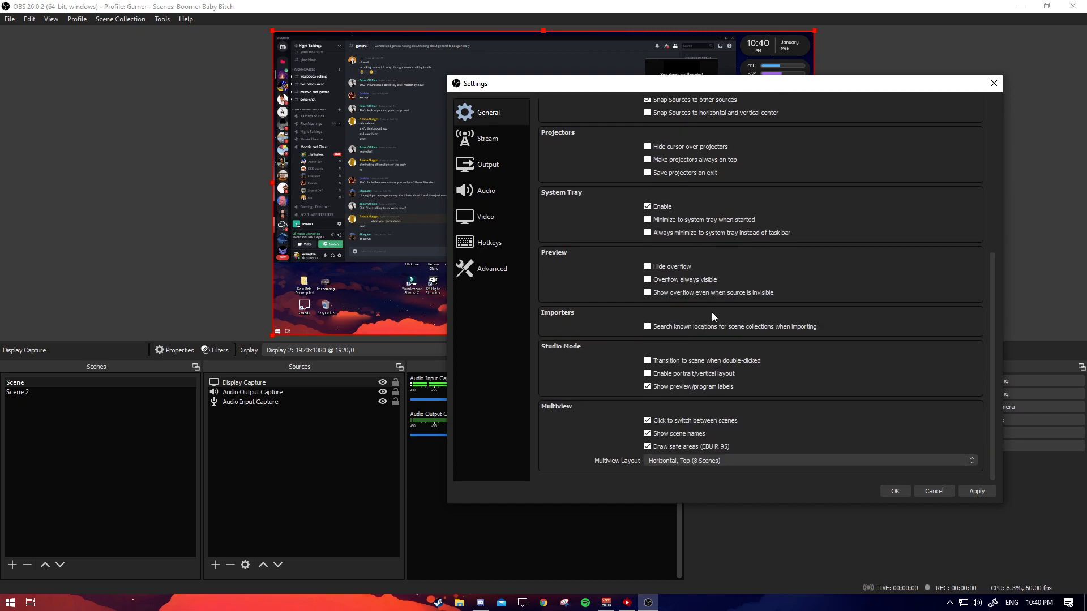
Examine the base resolution, output resolution and common FPS choices in the video settings
{"action": "left_click", "coordinate": [485, 222]}
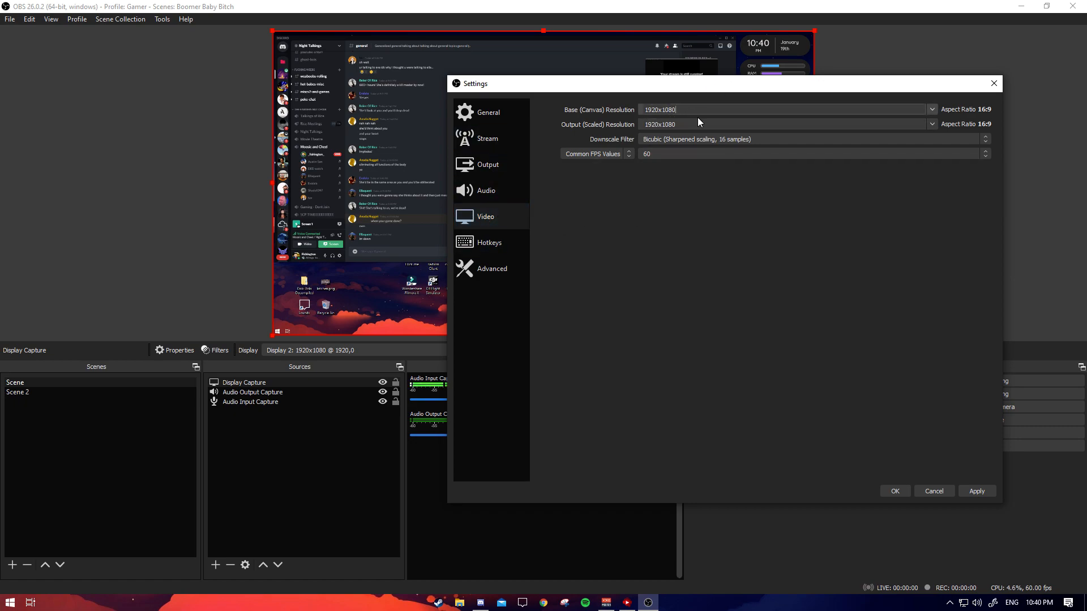
{"action": "left_click", "coordinate": [931, 111]}
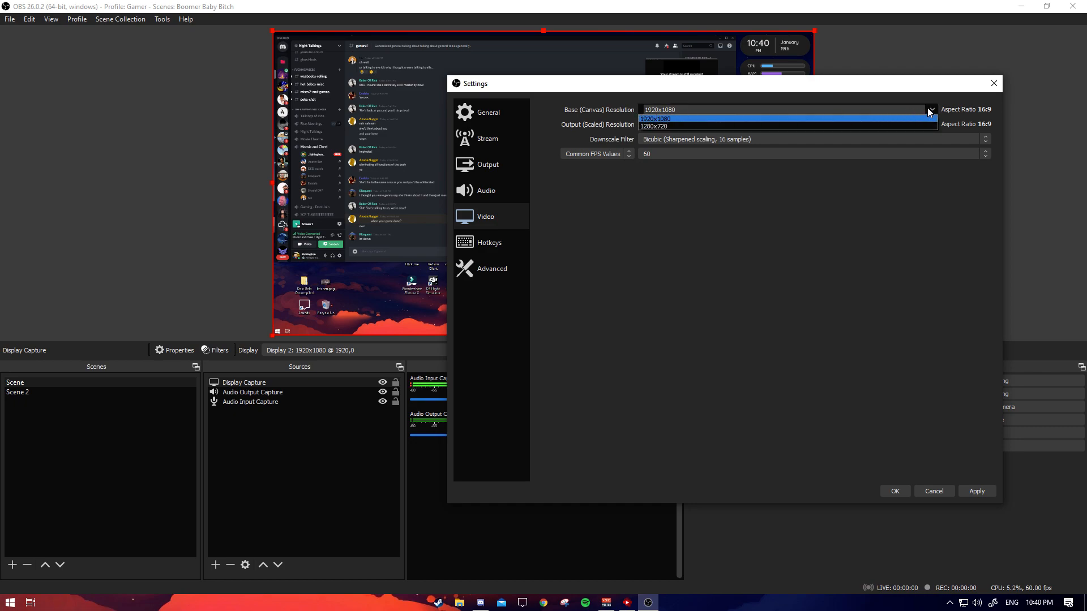
{"action": "left_click", "coordinate": [923, 112]}
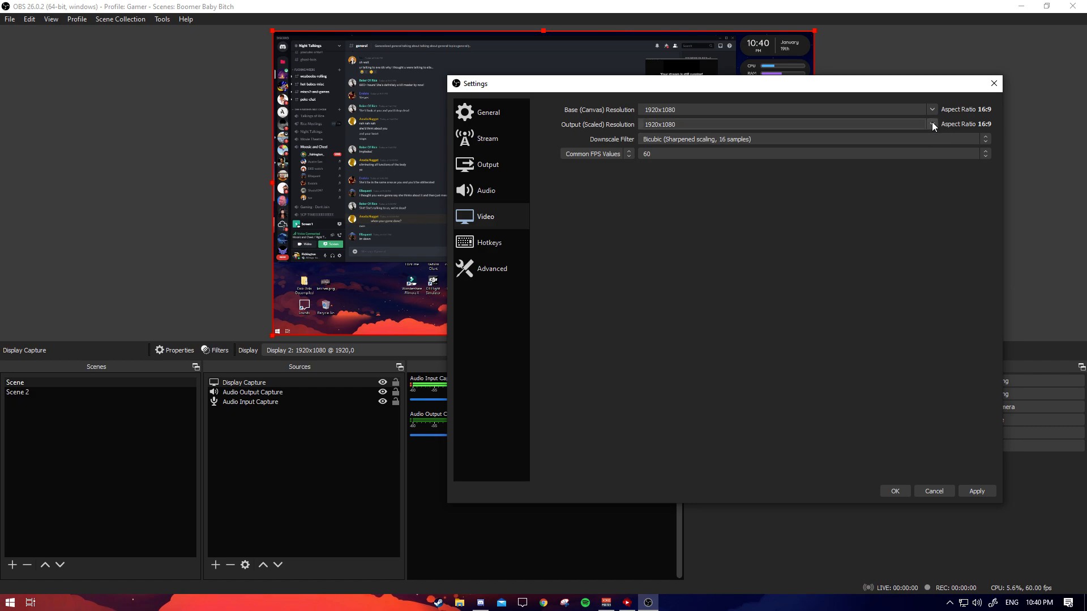
{"action": "left_click", "coordinate": [931, 125]}
{"action": "left_click", "coordinate": [932, 125]}
{"action": "left_click", "coordinate": [678, 154]}
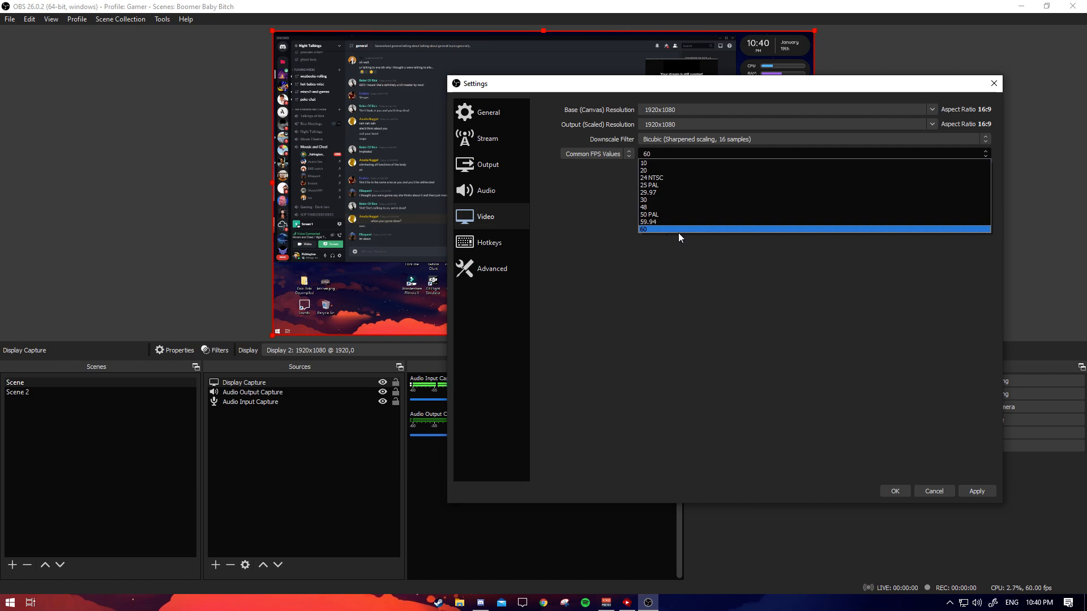
{"action": "left_click", "coordinate": [974, 154]}
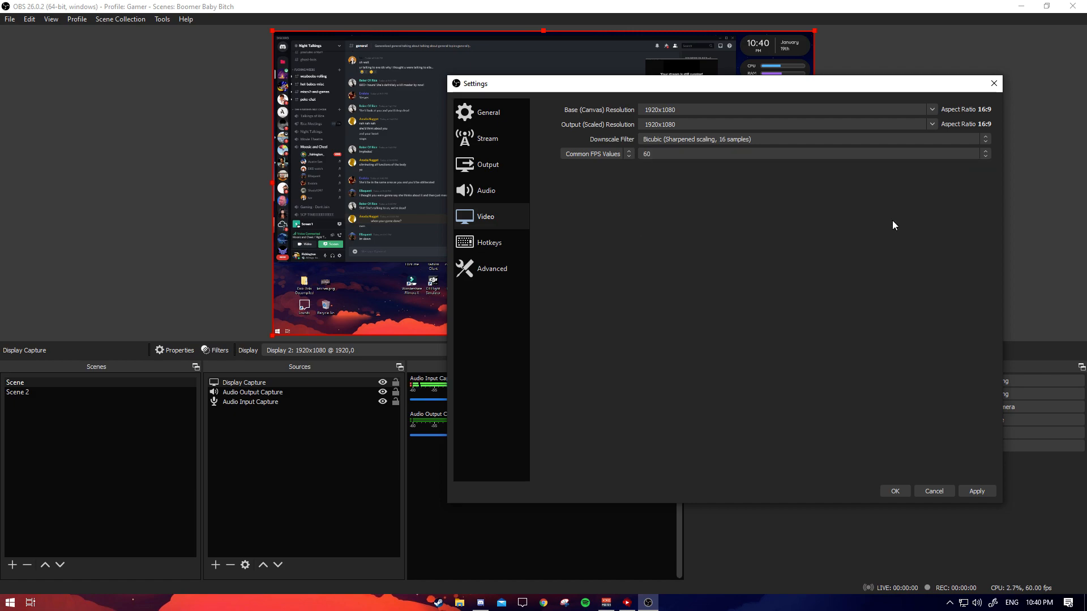
{"action": "left_click_drag", "start_coordinate": [849, 83], "coordinate": [791, 120]}
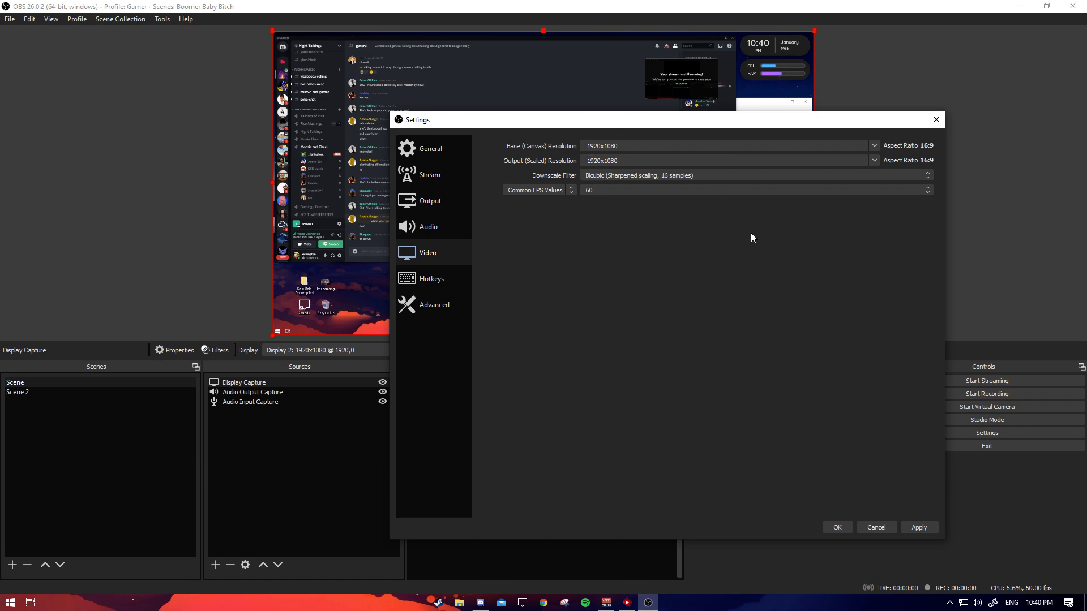
{"action": "left_click", "coordinate": [605, 189]}
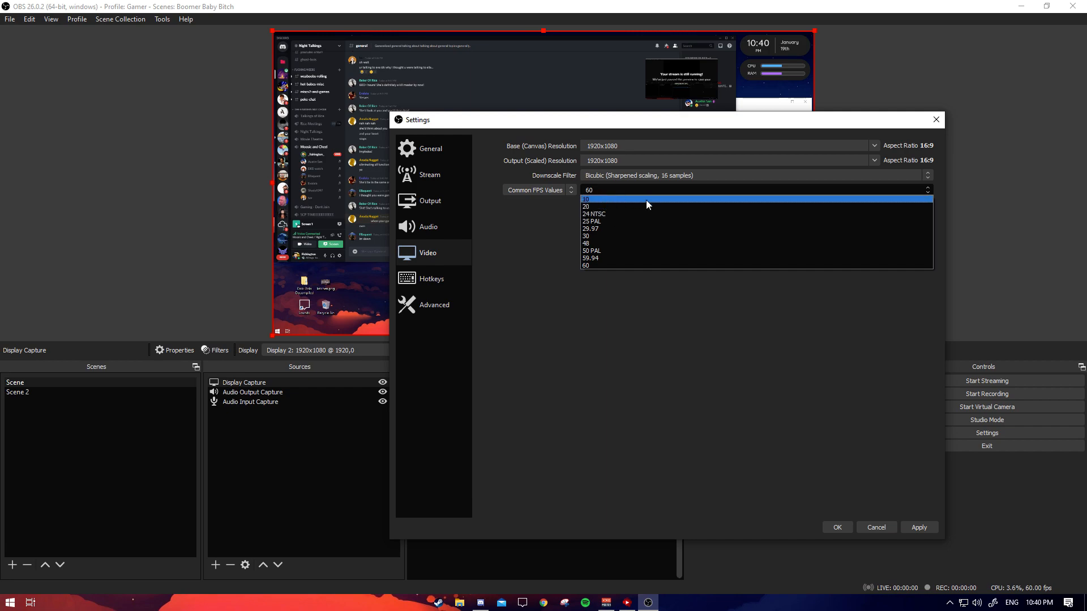
{"action": "left_click", "coordinate": [597, 274]}
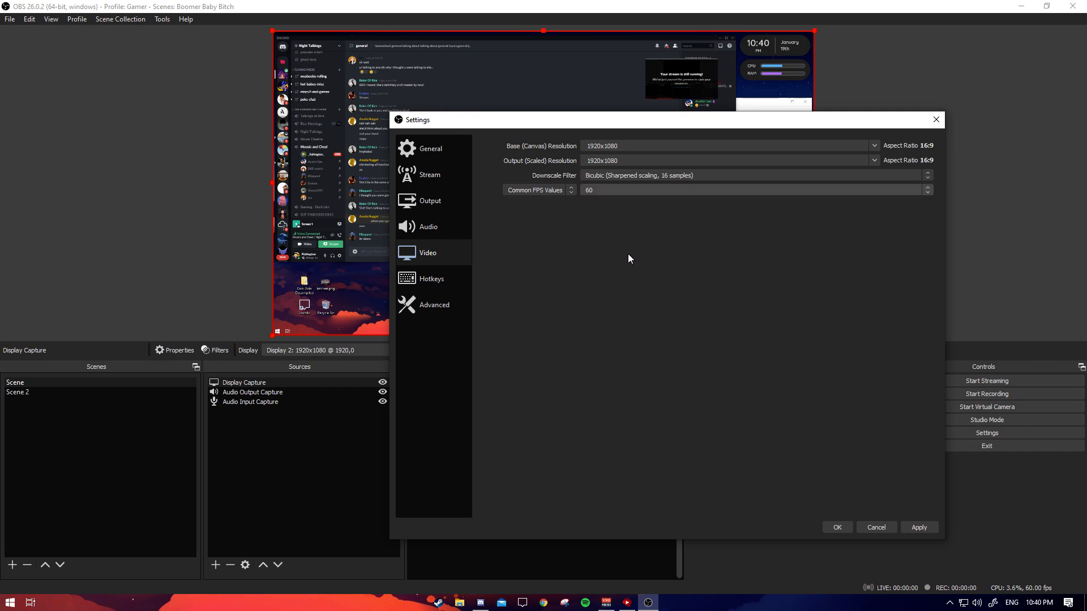
Try a common FPS value of 30 in the video settings and restore it to 60
{"action": "left_click", "coordinate": [621, 189]}
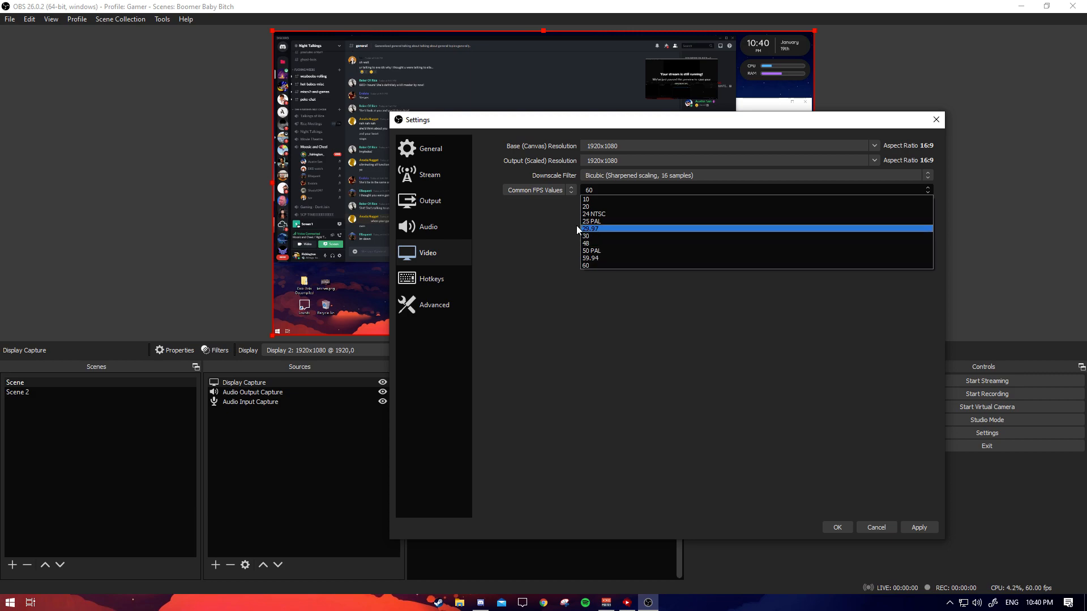
{"action": "left_click", "coordinate": [597, 237]}
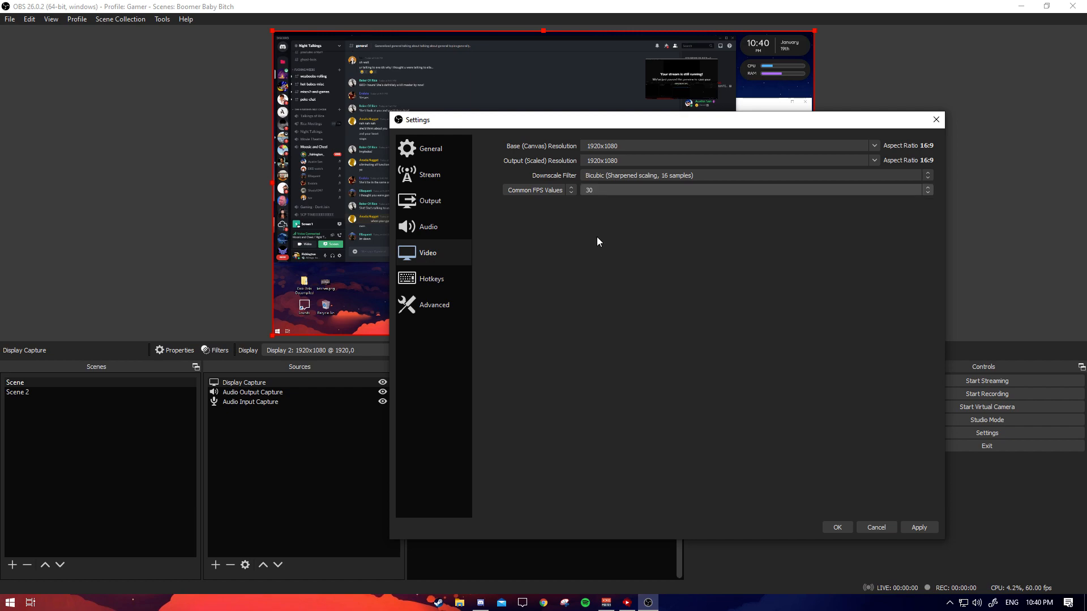
{"action": "left_click", "coordinate": [656, 189]}
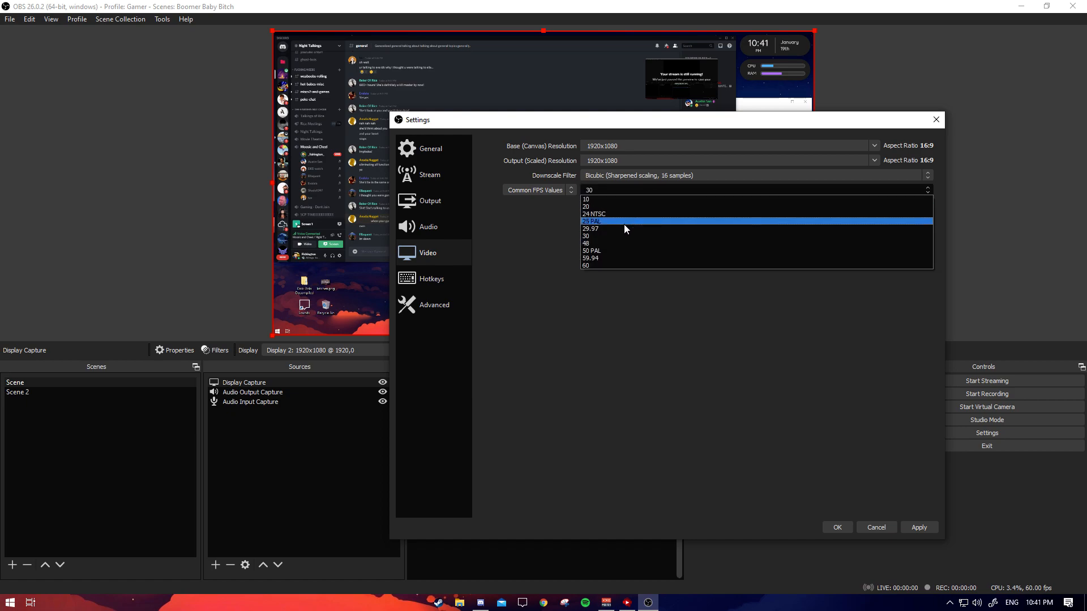
{"action": "left_click", "coordinate": [597, 266]}
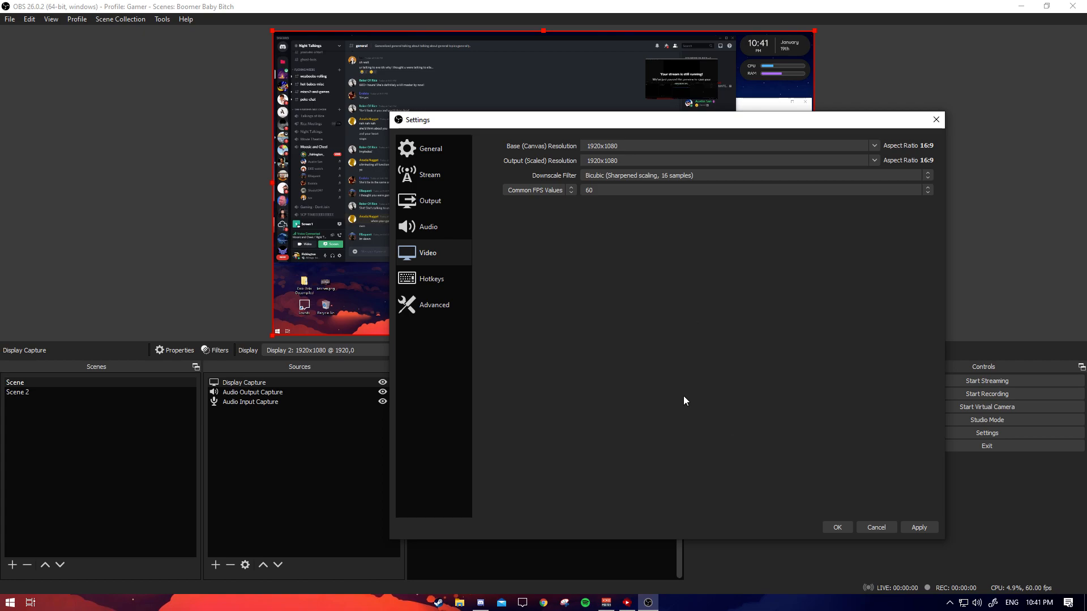
Review the streaming audio bitrate choices in the output settings and pick 96
{"action": "left_click", "coordinate": [434, 208]}
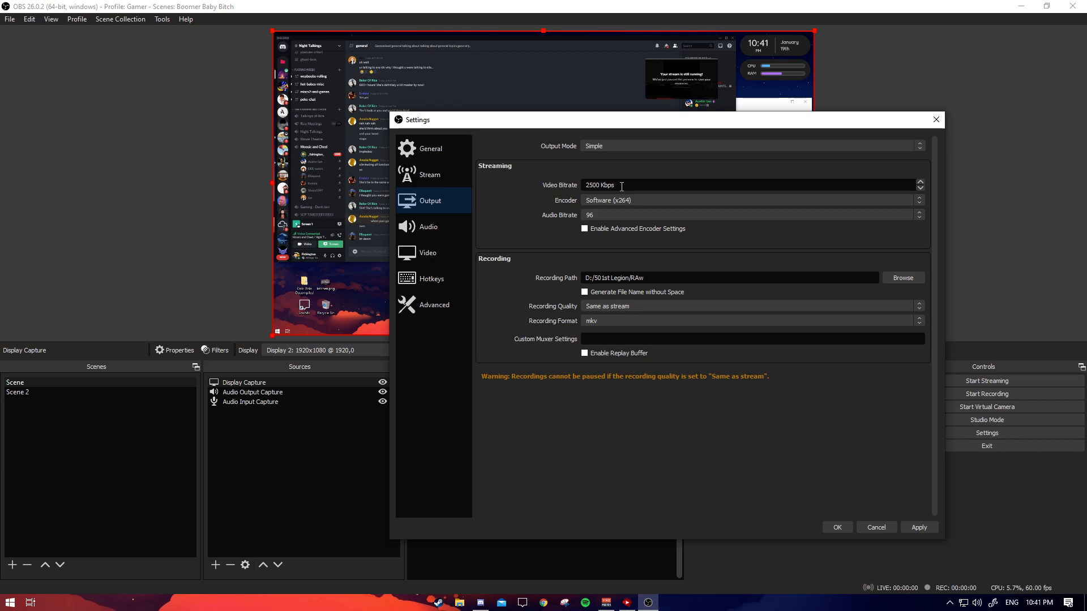
{"action": "left_click", "coordinate": [609, 214]}
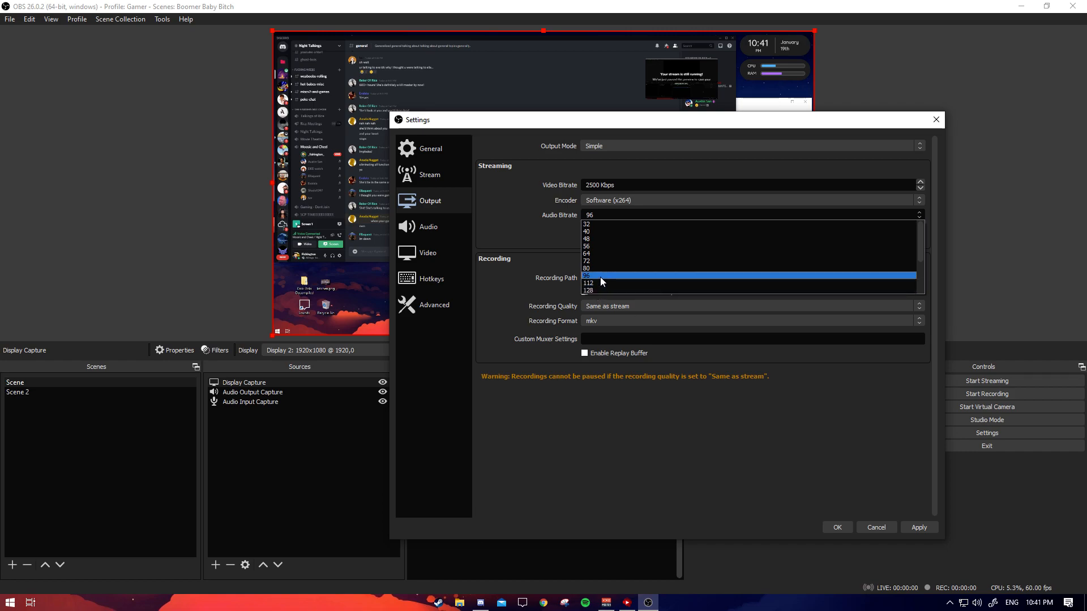
{"action": "left_click", "coordinate": [604, 212]}
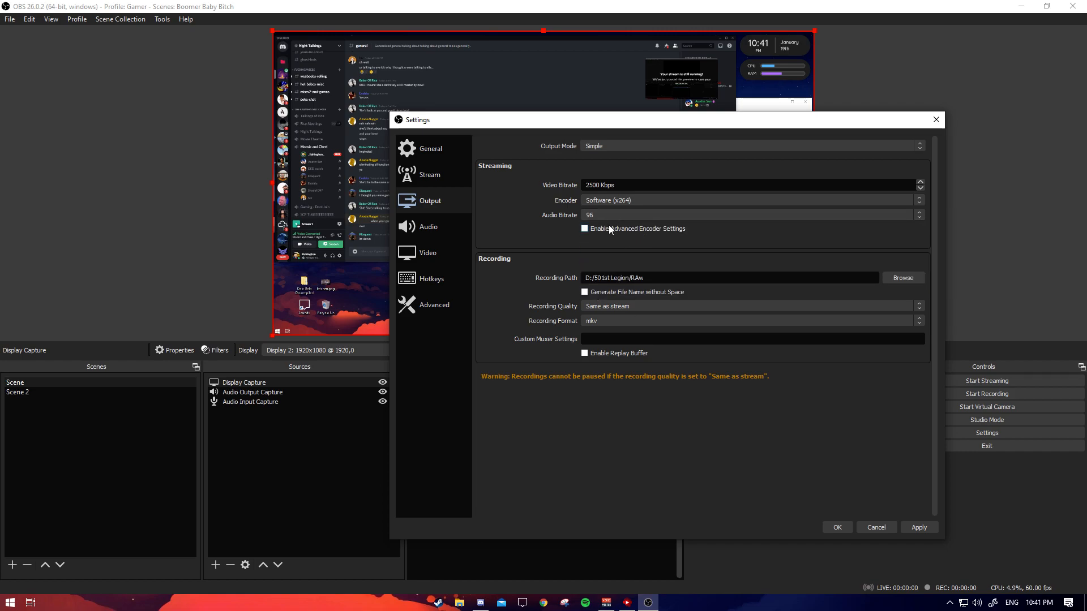
{"action": "left_click", "coordinate": [642, 215]}
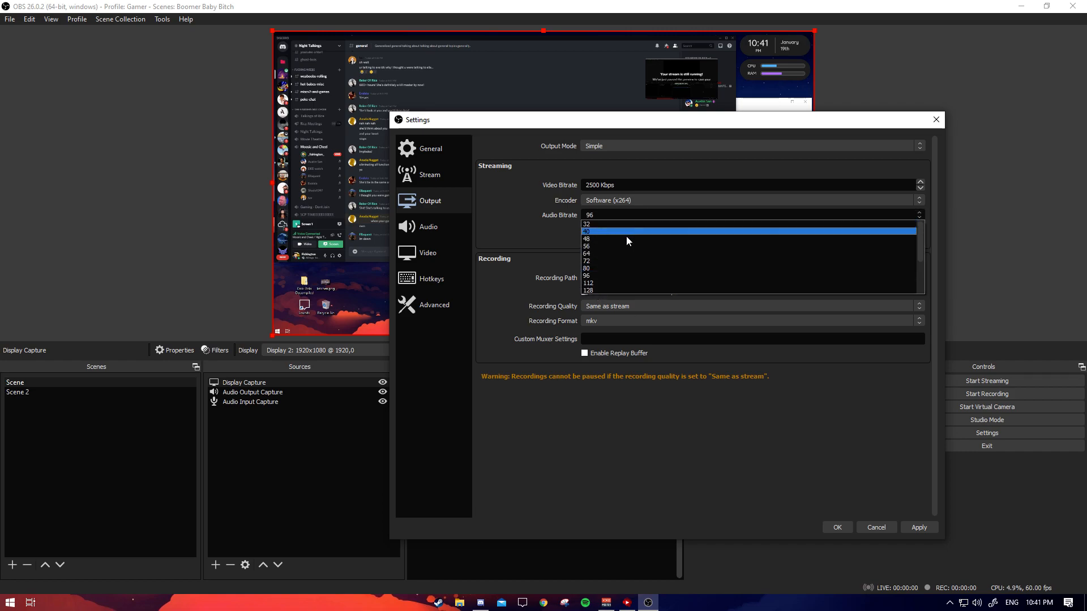
{"action": "left_click", "coordinate": [595, 276]}
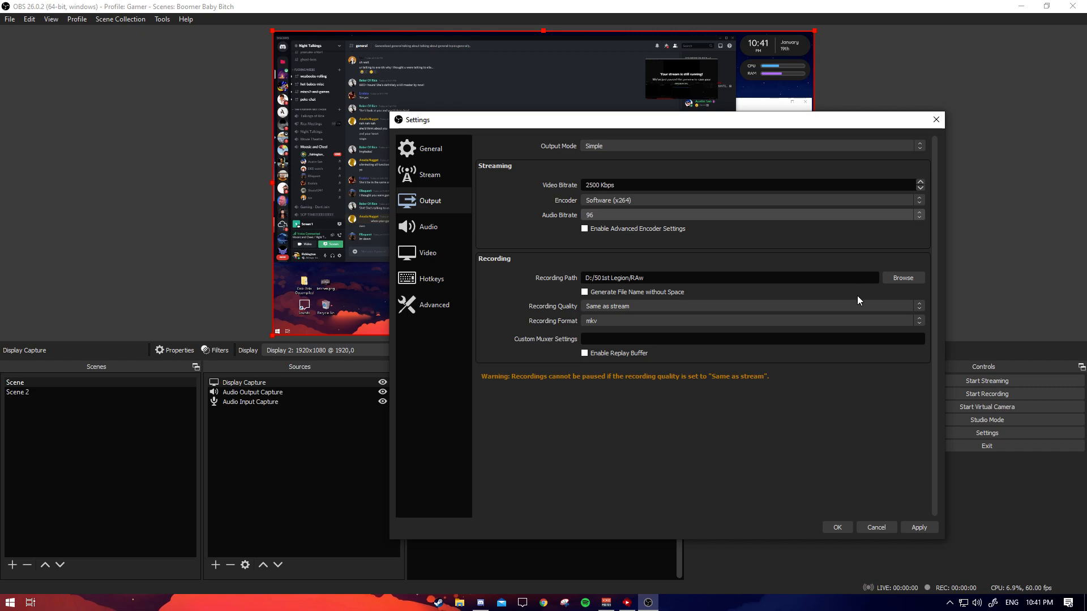
Open the folder chooser for the recording path and close it without picking a folder
{"action": "left_click", "coordinate": [903, 279]}
{"action": "left_click", "coordinate": [971, 136]}
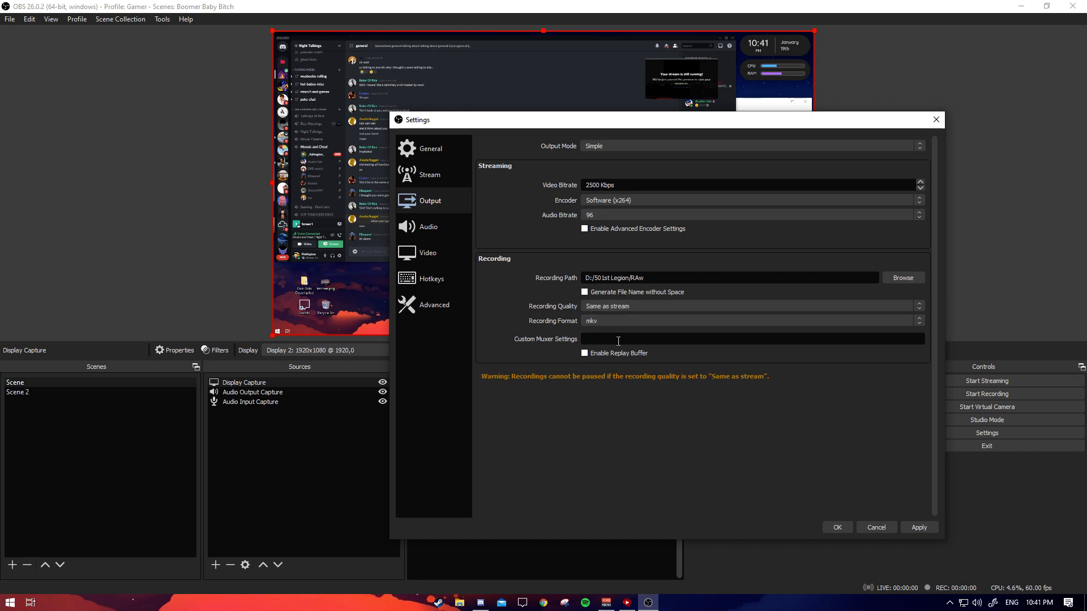
Review the audio settings, check the sample rate choices and pick 48 kHz
{"action": "left_click", "coordinate": [422, 225]}
{"action": "scroll", "coordinate": [532, 243], "scroll_direction": "down", "scroll_amount": 3}
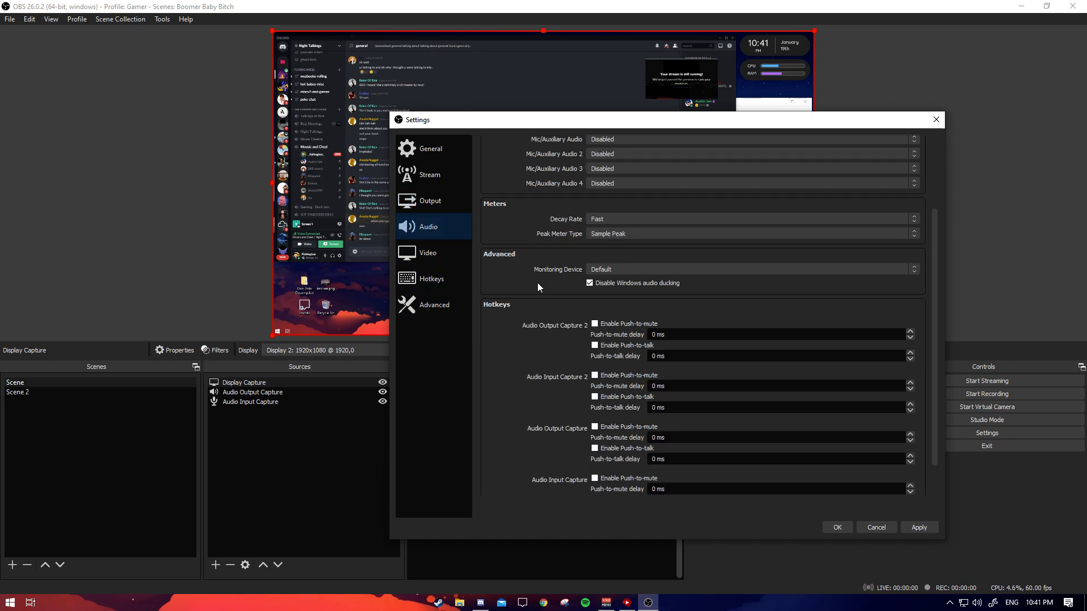
{"action": "scroll", "coordinate": [542, 281], "scroll_direction": "up", "scroll_amount": 2}
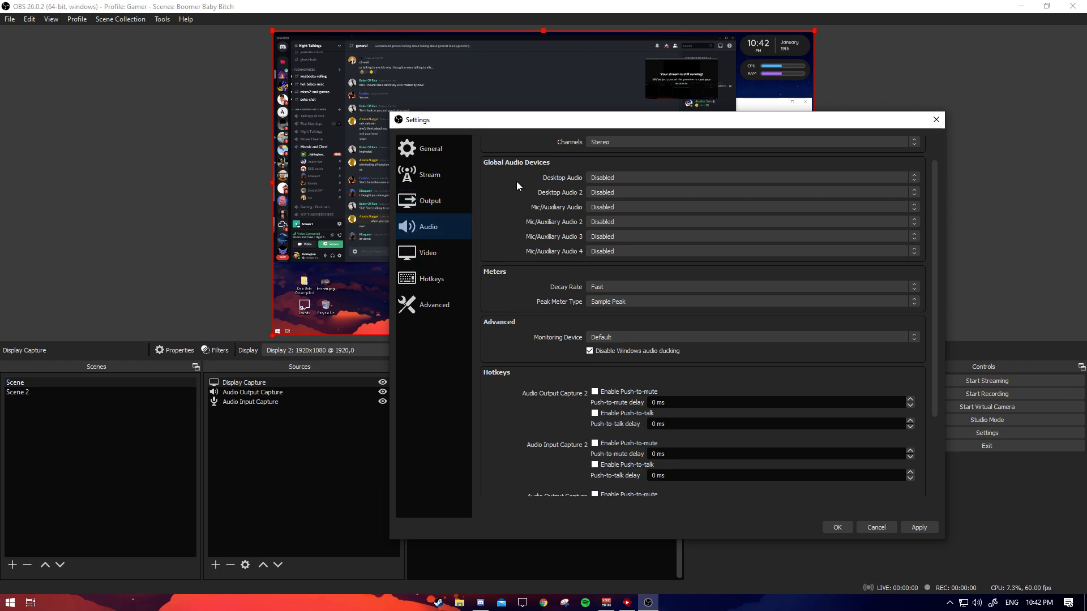
{"action": "left_click", "coordinate": [629, 139]}
{"action": "left_click", "coordinate": [629, 139]}
{"action": "scroll", "coordinate": [565, 225], "scroll_direction": "up", "scroll_amount": 1}
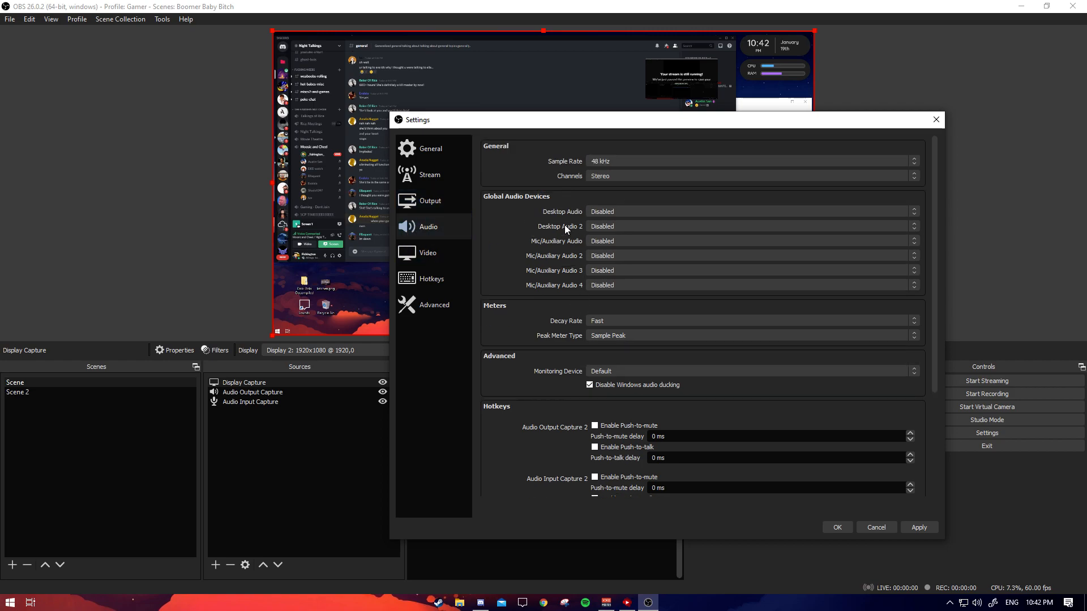
{"action": "left_click", "coordinate": [609, 161]}
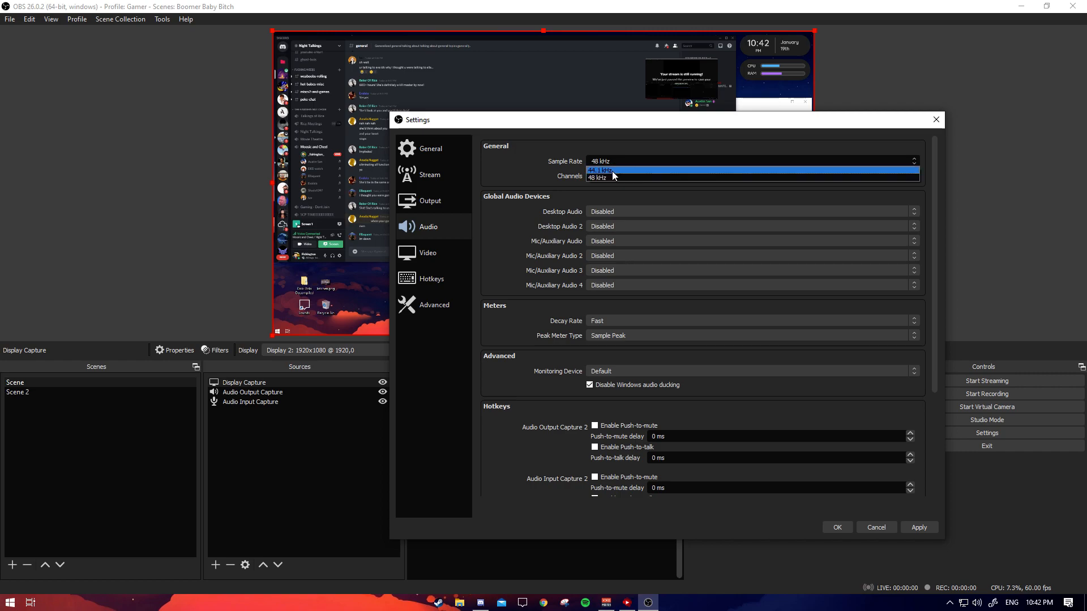
{"action": "left_click", "coordinate": [613, 176]}
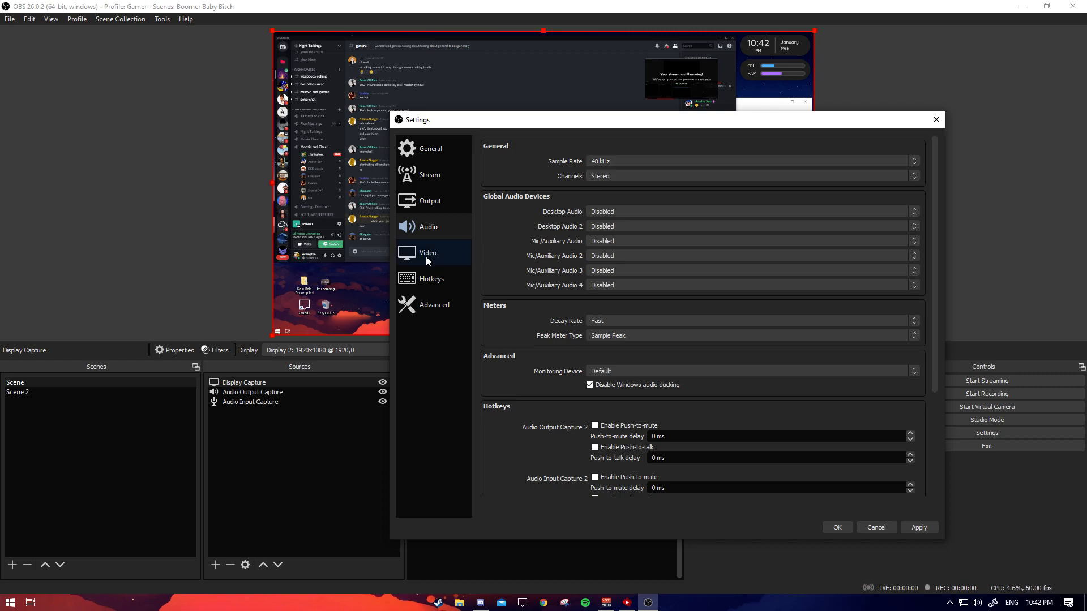
Look through the hotkey assignments and the advanced settings
{"action": "left_click", "coordinate": [434, 311]}
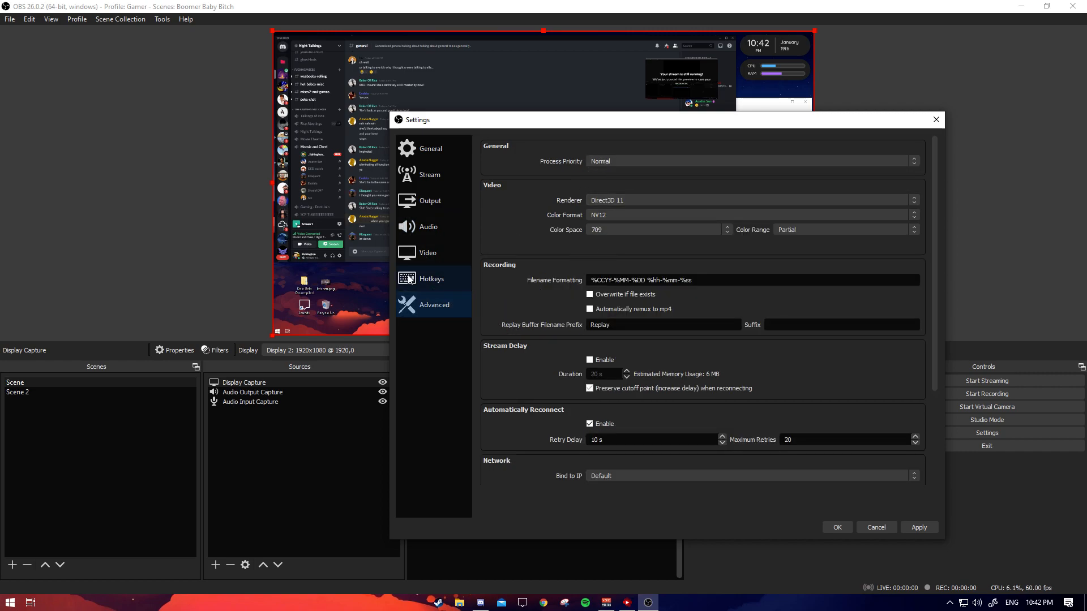
{"action": "left_click", "coordinate": [470, 286]}
{"action": "scroll", "coordinate": [816, 314], "scroll_direction": "down", "scroll_amount": 5}
{"action": "scroll", "coordinate": [805, 322], "scroll_direction": "up", "scroll_amount": 5}
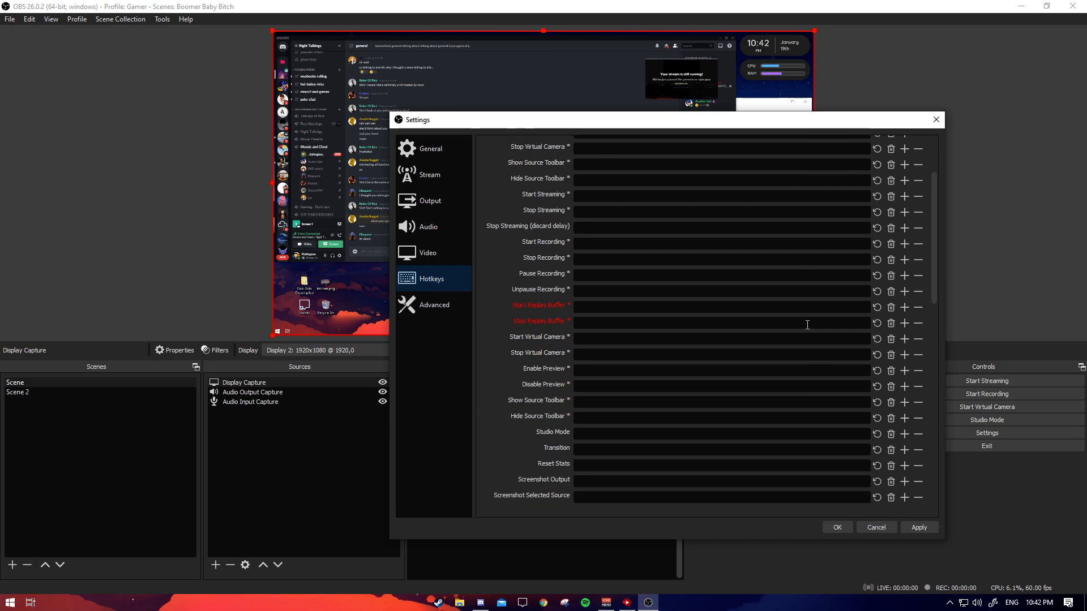
{"action": "left_click_drag", "start_coordinate": [934, 198], "coordinate": [936, 453]}
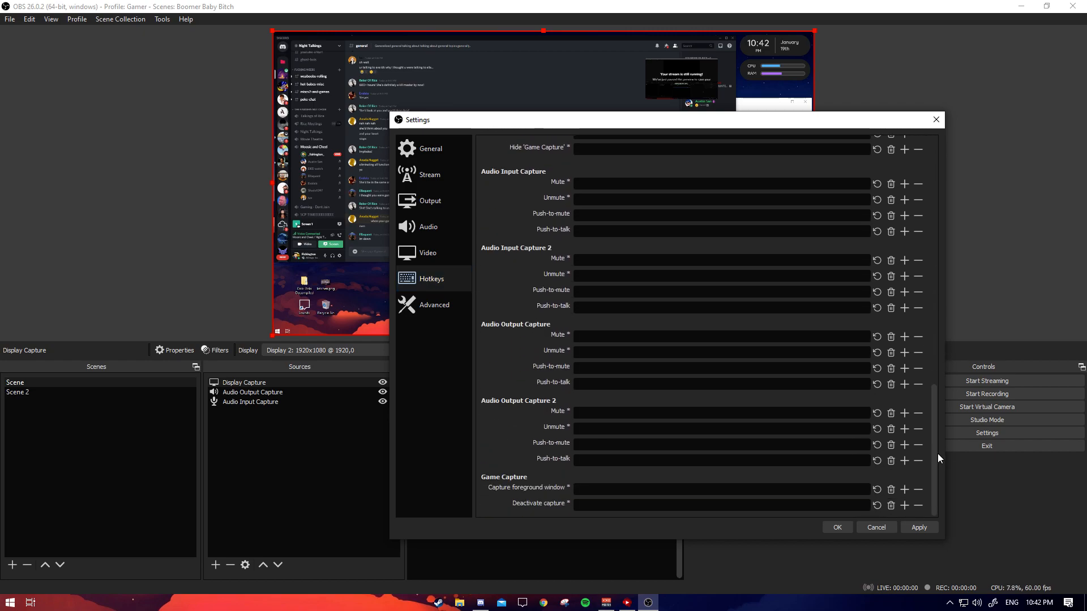
{"action": "scroll", "coordinate": [569, 335], "scroll_direction": "up", "scroll_amount": 10}
{"action": "left_click", "coordinate": [445, 306]}
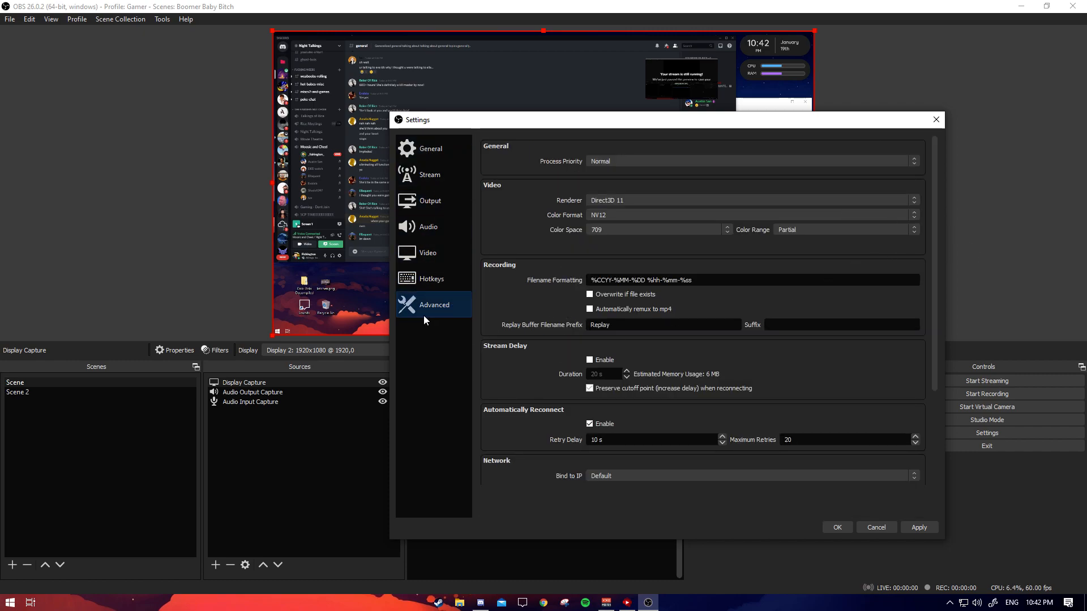
{"action": "scroll", "coordinate": [552, 362], "scroll_direction": "down", "scroll_amount": 4}
{"action": "scroll", "coordinate": [550, 361], "scroll_direction": "up", "scroll_amount": 4}
Recheck the video, audio, output, stream and general settings, and accept the settings
{"action": "left_click", "coordinate": [440, 252]}
{"action": "left_click", "coordinate": [447, 227]}
{"action": "left_click", "coordinate": [449, 201]}
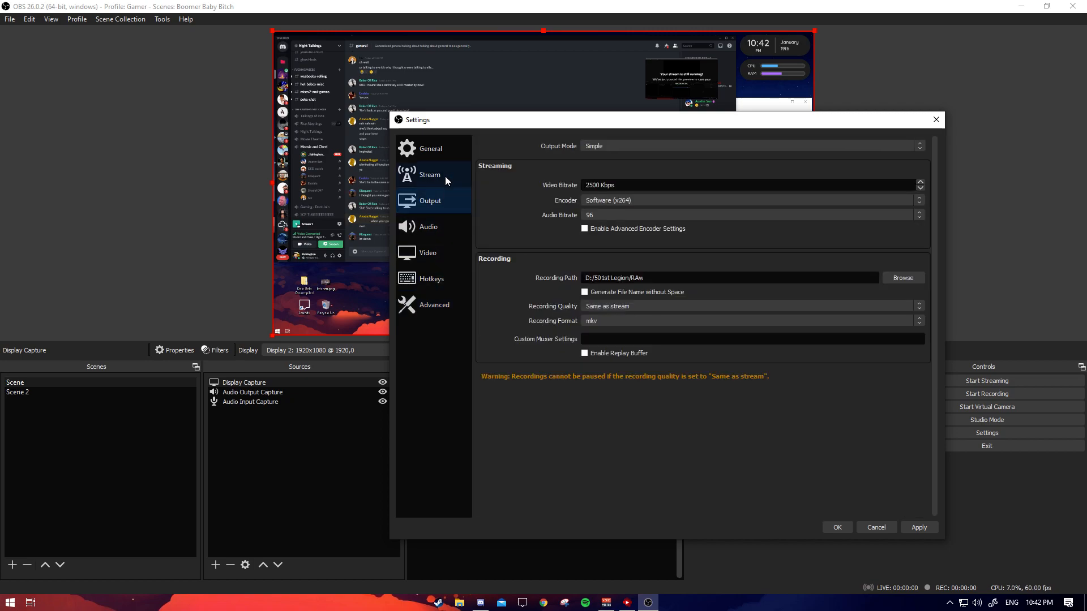
{"action": "left_click", "coordinate": [445, 175]}
{"action": "left_click", "coordinate": [445, 147]}
{"action": "scroll", "coordinate": [719, 368], "scroll_direction": "down", "scroll_amount": 10}
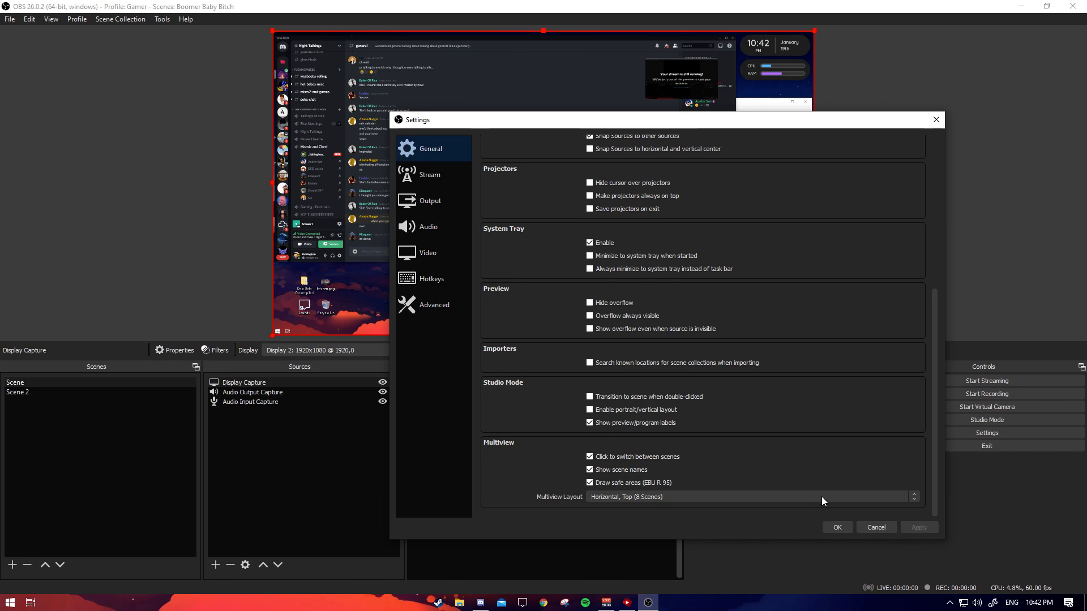
{"action": "left_click", "coordinate": [837, 528]}
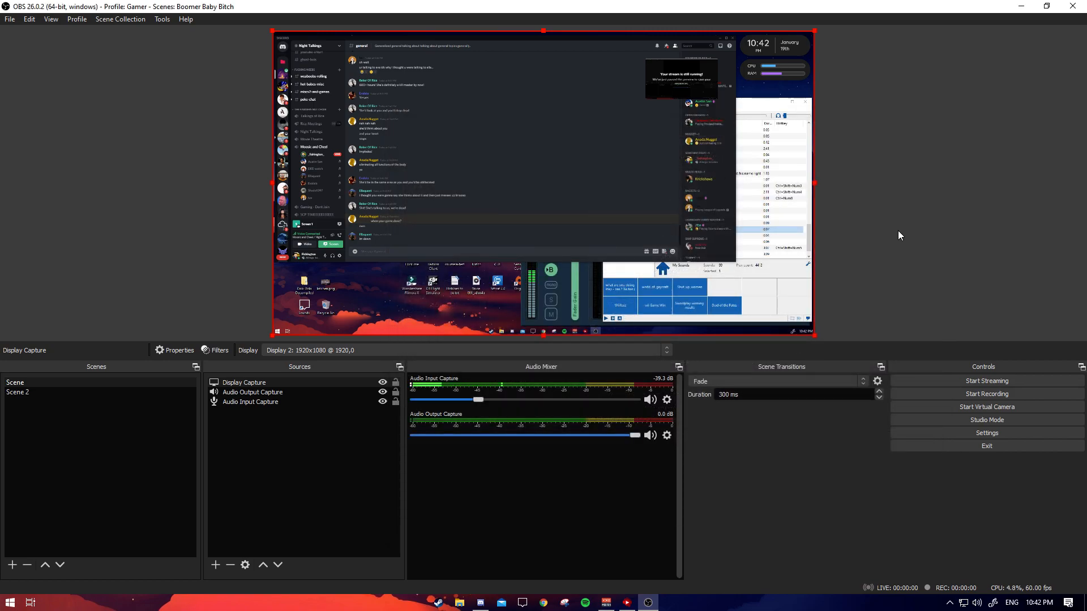
Record a short test clip of the display capture scene and stop the recording
{"action": "left_click", "coordinate": [969, 397]}
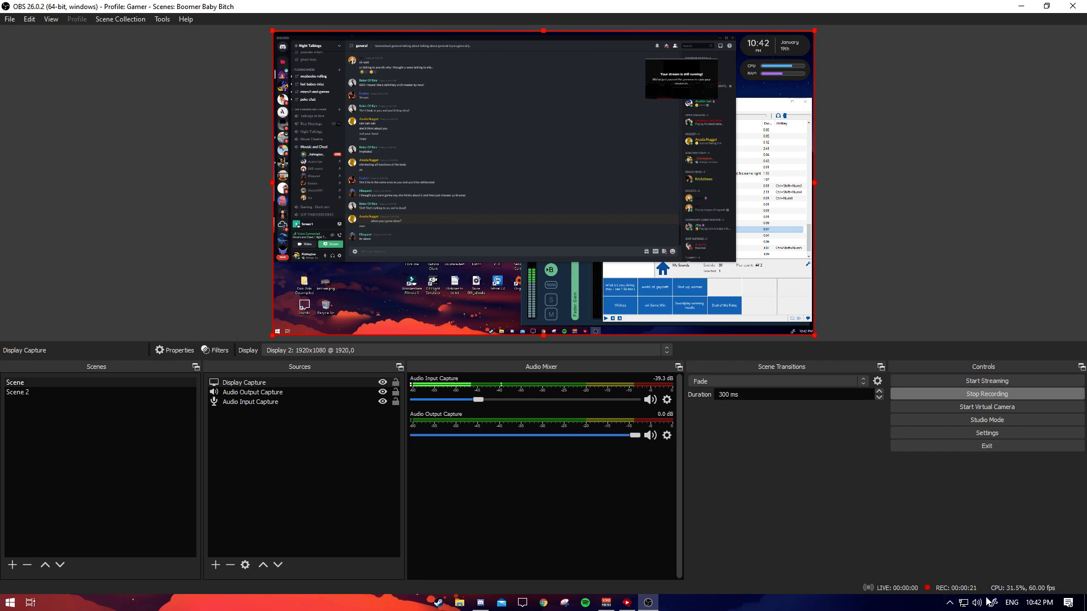
{"action": "left_click", "coordinate": [992, 395]}
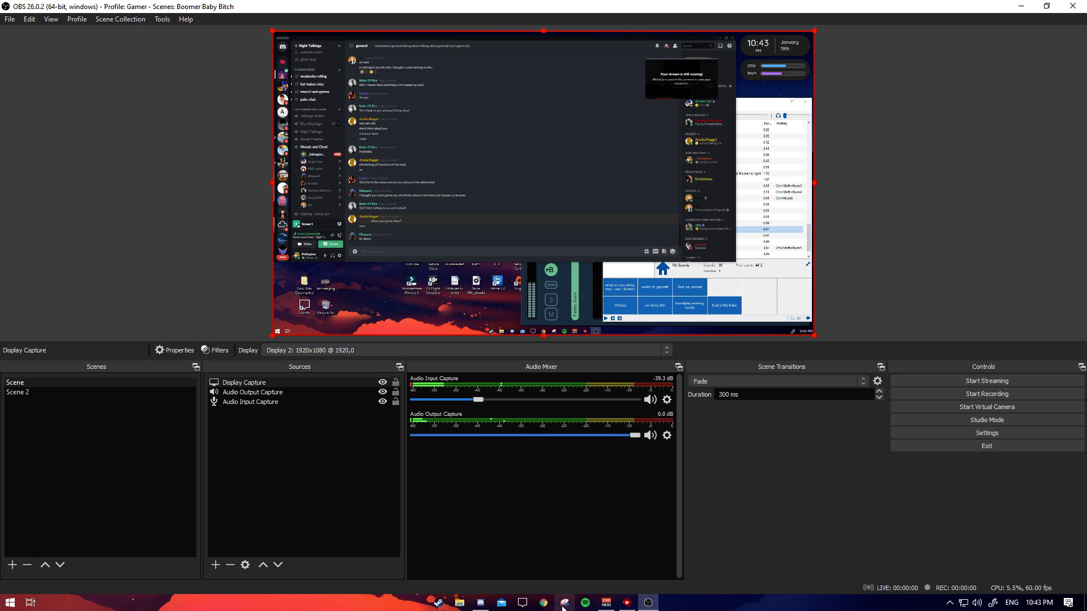
Open the Windows volume mixer
{"action": "right_click", "coordinate": [973, 603]}
{"action": "left_click", "coordinate": [990, 555]}
{"action": "left_click_drag", "start_coordinate": [969, 532], "coordinate": [968, 539]}
{"action": "left_click", "coordinate": [786, 530]}
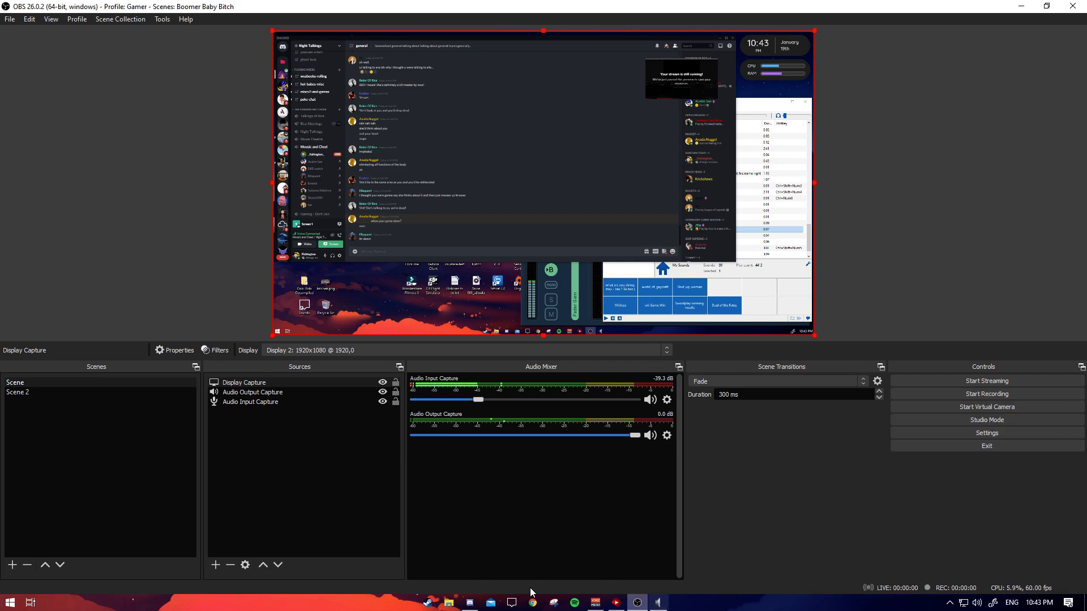
Switch to File Explorer and open the RAw folder inside 501st Legion on the D: drive
{"action": "left_click", "coordinate": [454, 605]}
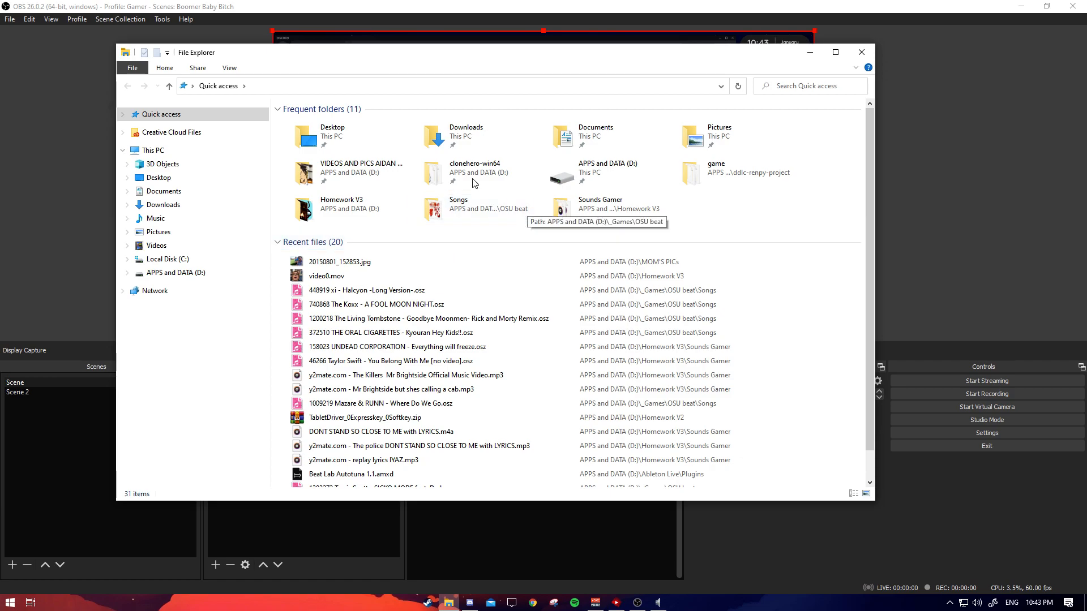
{"action": "left_click", "coordinate": [198, 273]}
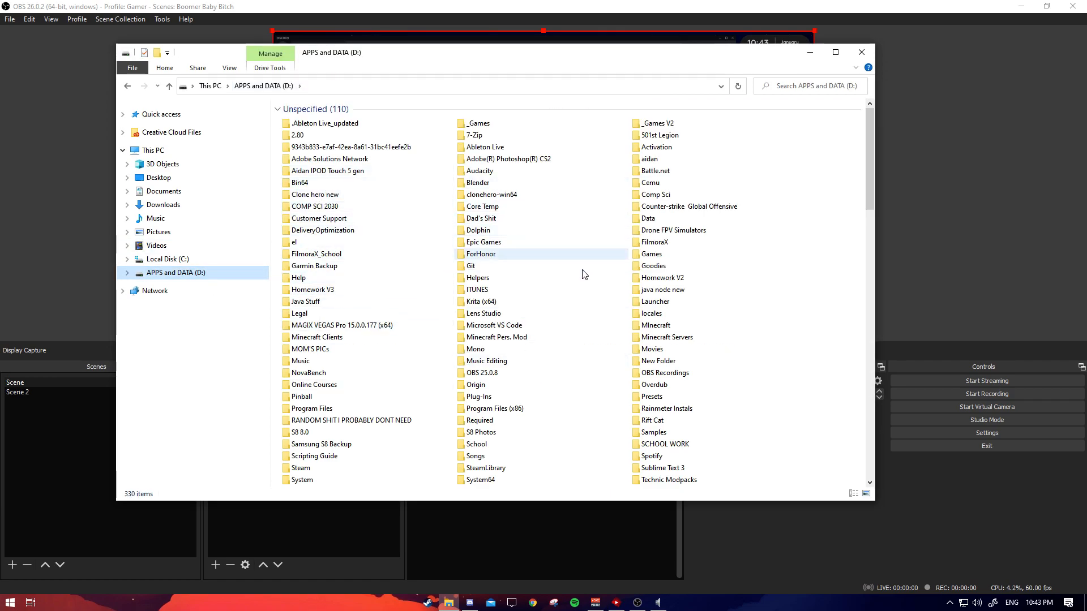
{"action": "scroll", "coordinate": [718, 308], "scroll_direction": "down", "scroll_amount": 1}
{"action": "scroll", "coordinate": [728, 364], "scroll_direction": "up", "scroll_amount": 1}
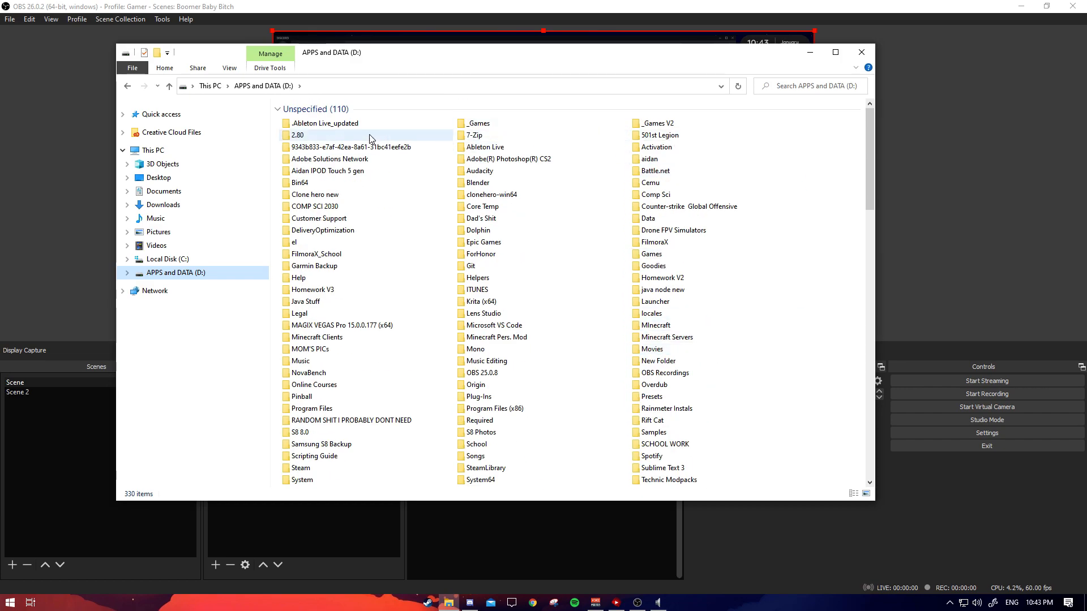
{"action": "left_click", "coordinate": [662, 137]}
{"action": "double_click", "coordinate": [663, 137]}
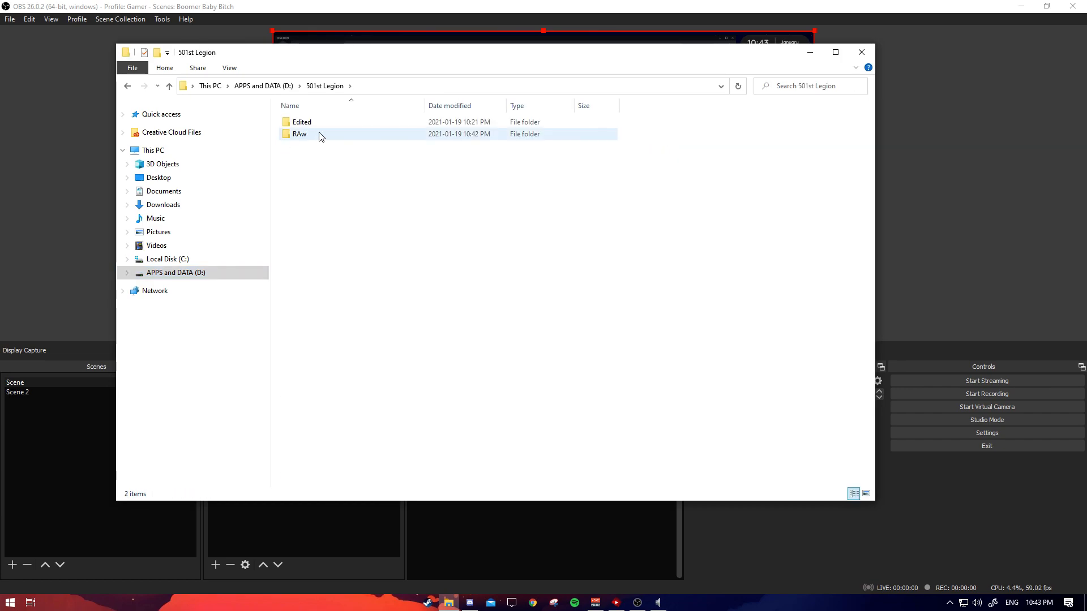
{"action": "double_click", "coordinate": [323, 136]}
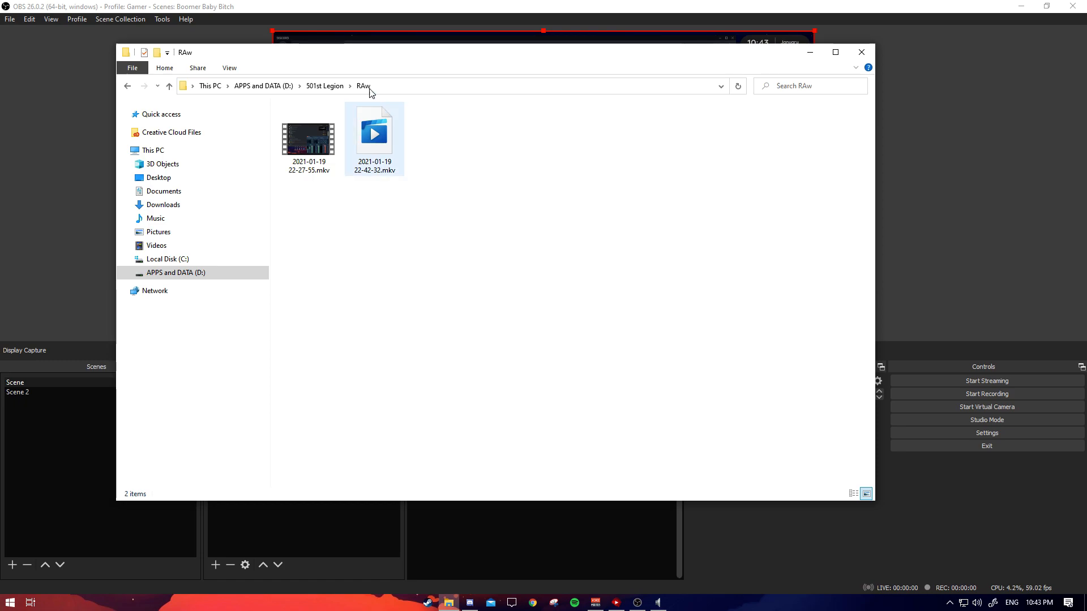
{"action": "left_click_drag", "start_coordinate": [391, 54], "coordinate": [386, 141]}
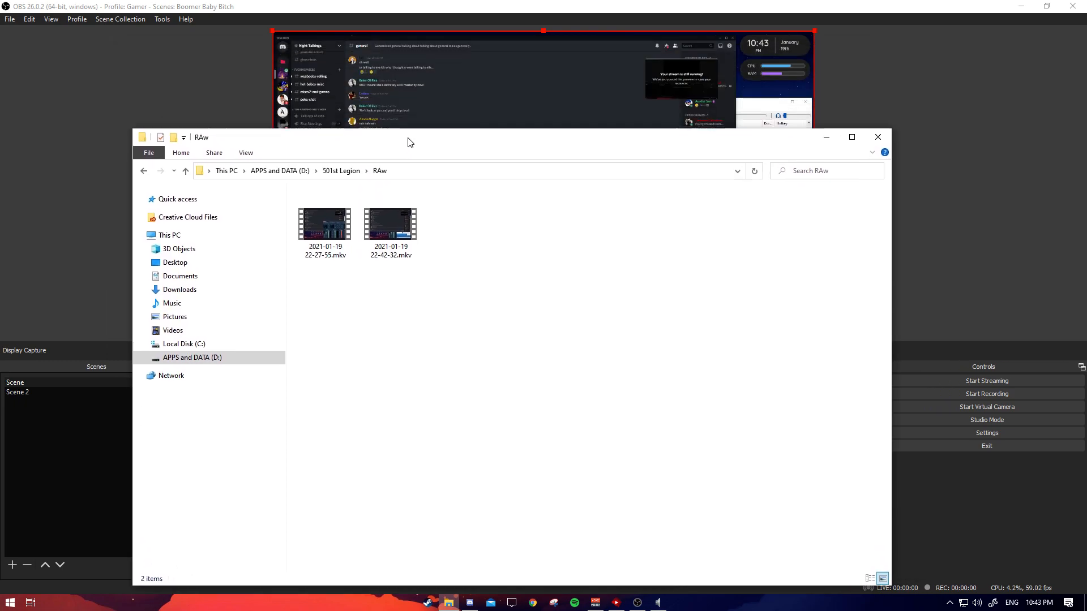
{"action": "left_click", "coordinate": [303, 229]}
{"action": "left_click", "coordinate": [368, 229]}
{"action": "left_click", "coordinate": [301, 232]}
{"action": "left_click", "coordinate": [368, 229]}
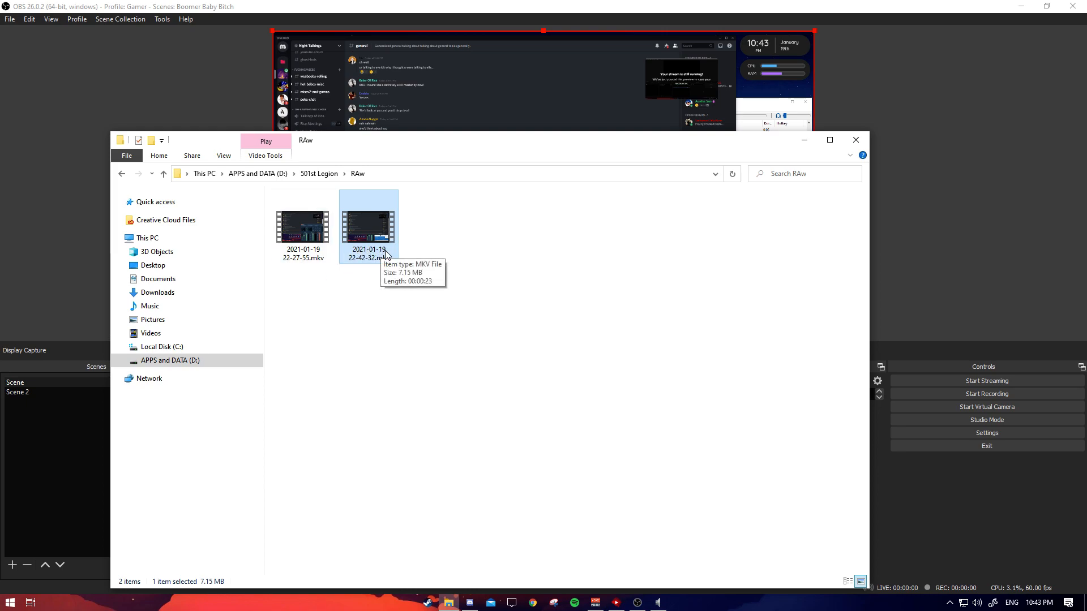
{"action": "left_click", "coordinate": [367, 287]}
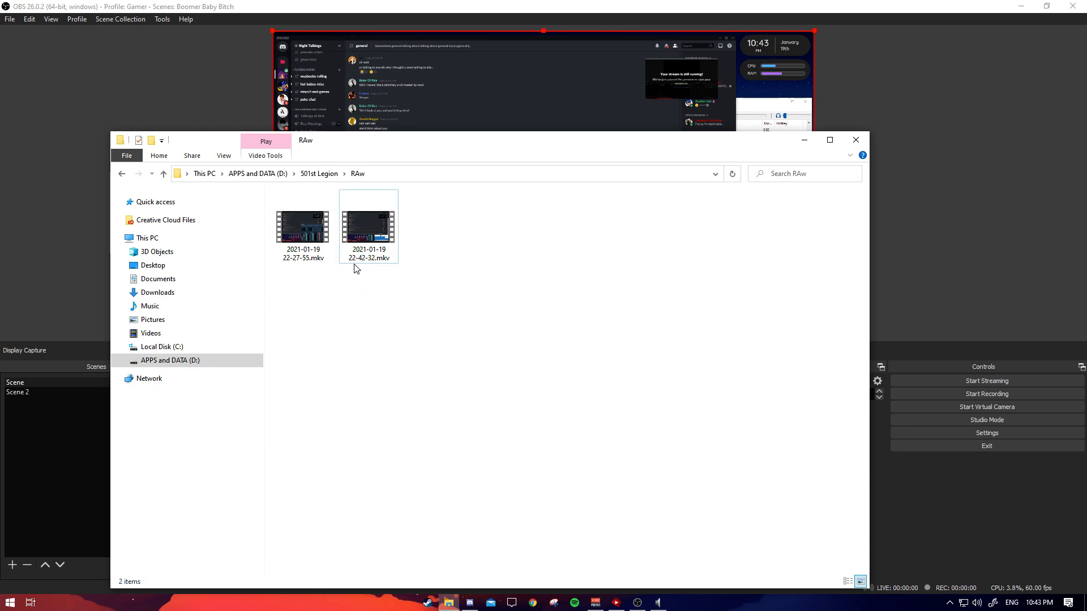
{"action": "left_click", "coordinate": [369, 258]}
{"action": "double_click", "coordinate": [384, 239]}
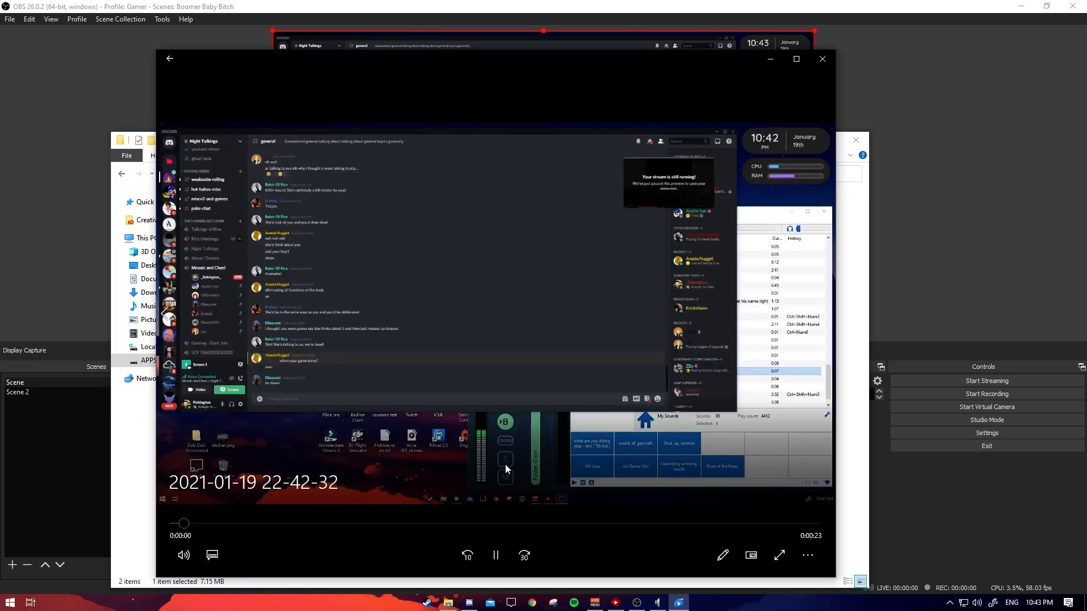
{"action": "left_click", "coordinate": [182, 555]}
{"action": "left_click_drag", "start_coordinate": [215, 521], "coordinate": [273, 517]}
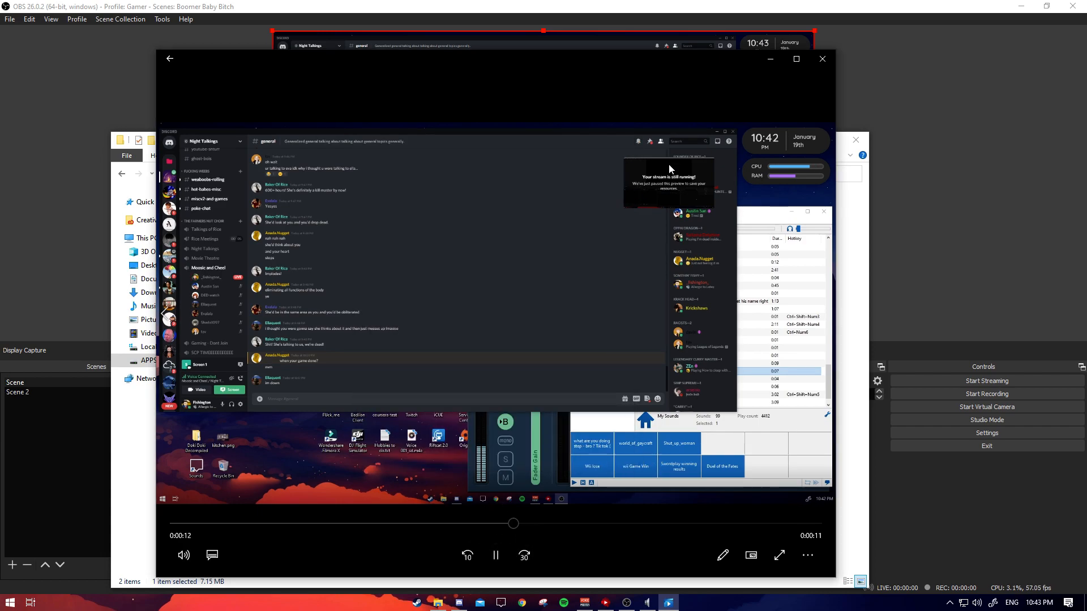
{"action": "left_click", "coordinate": [823, 59]}
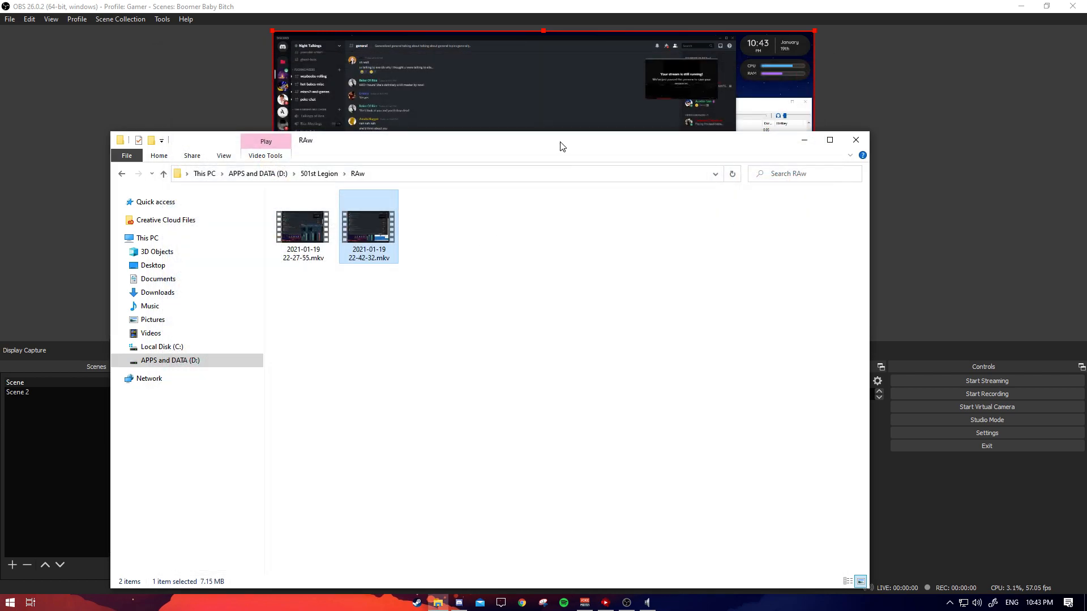
Switch to Chrome, open Google Drive, and bring the RAw folder window in front of it
{"action": "left_click_drag", "start_coordinate": [563, 146], "coordinate": [492, 99]}
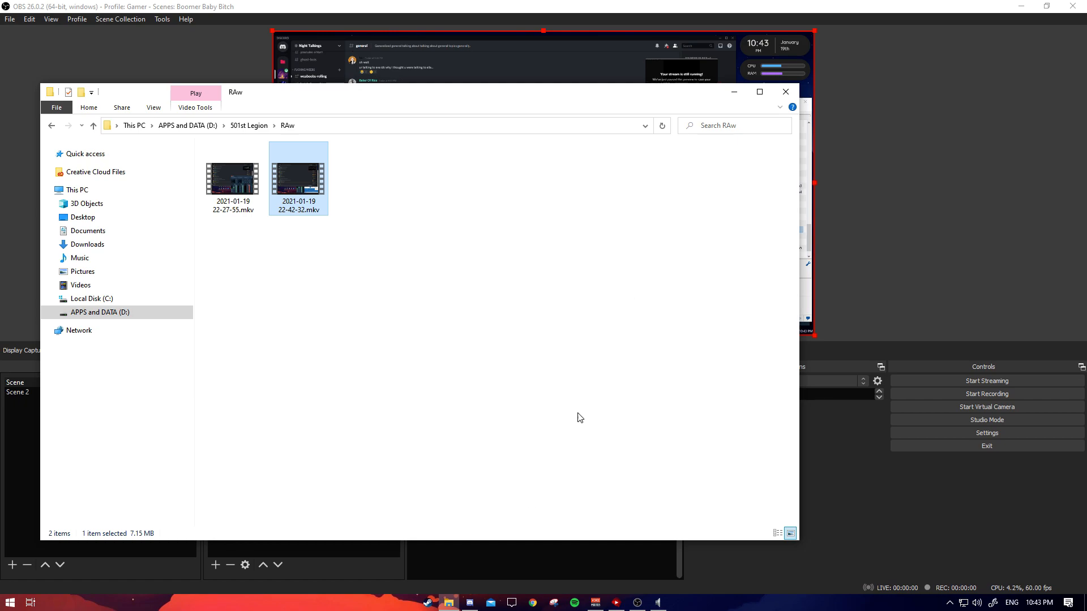
{"action": "left_click", "coordinate": [534, 603]}
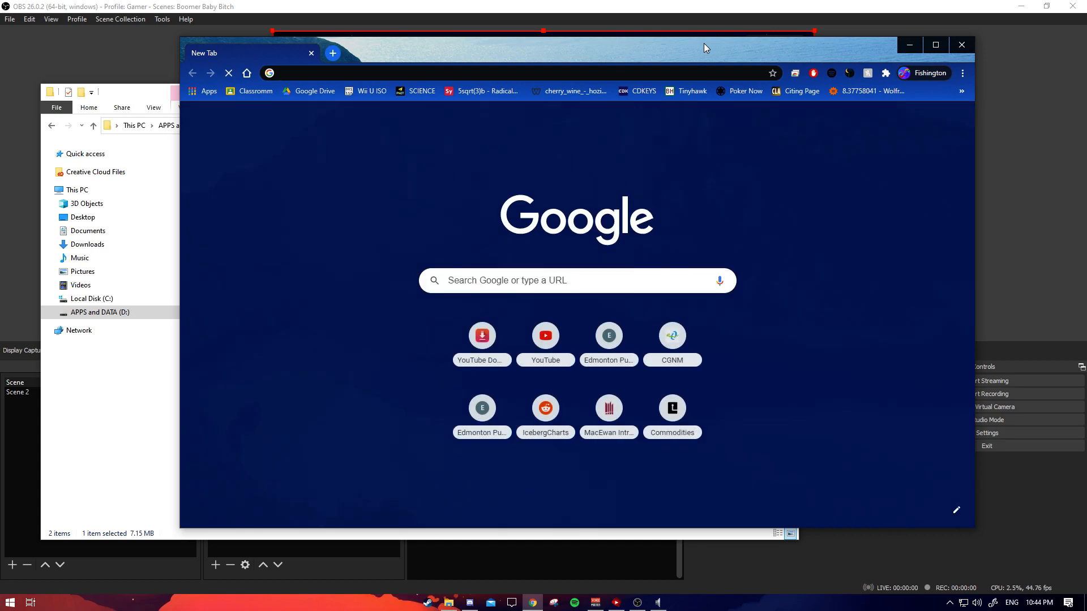
{"action": "left_click_drag", "start_coordinate": [704, 43], "coordinate": [800, 27]}
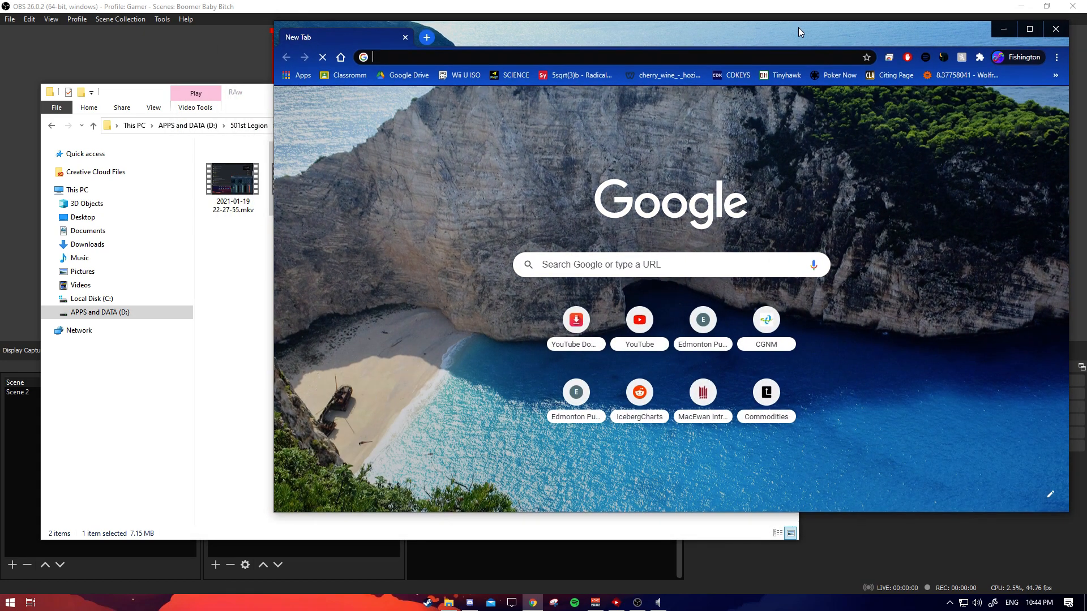
{"action": "left_click", "coordinate": [408, 75]}
{"action": "left_click", "coordinate": [357, 104]}
{"action": "left_click_drag", "start_coordinate": [356, 103], "coordinate": [349, 165]}
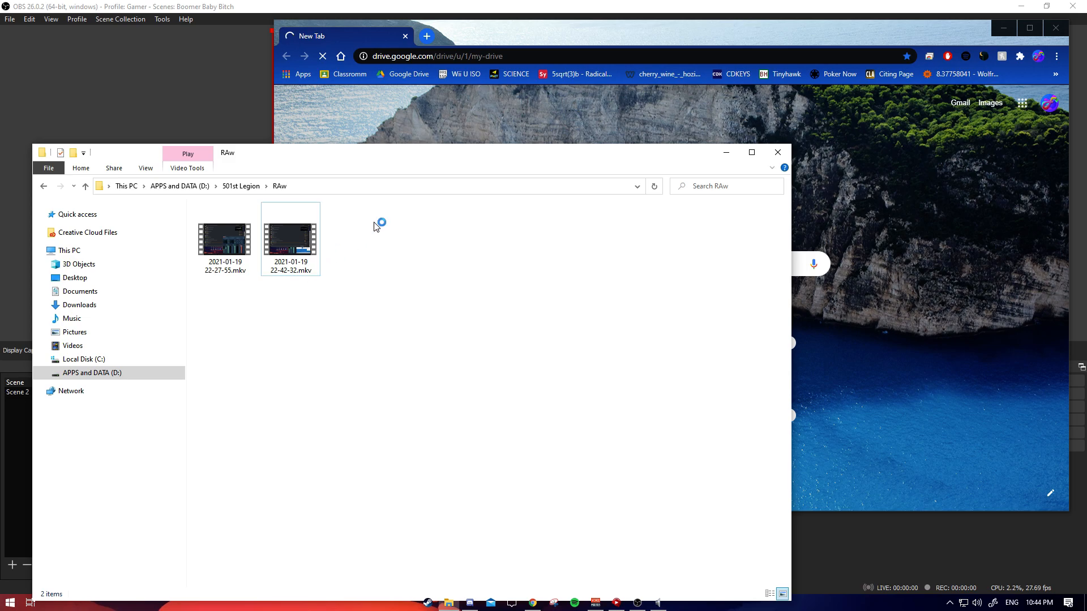
{"action": "right_click", "coordinate": [235, 258]}
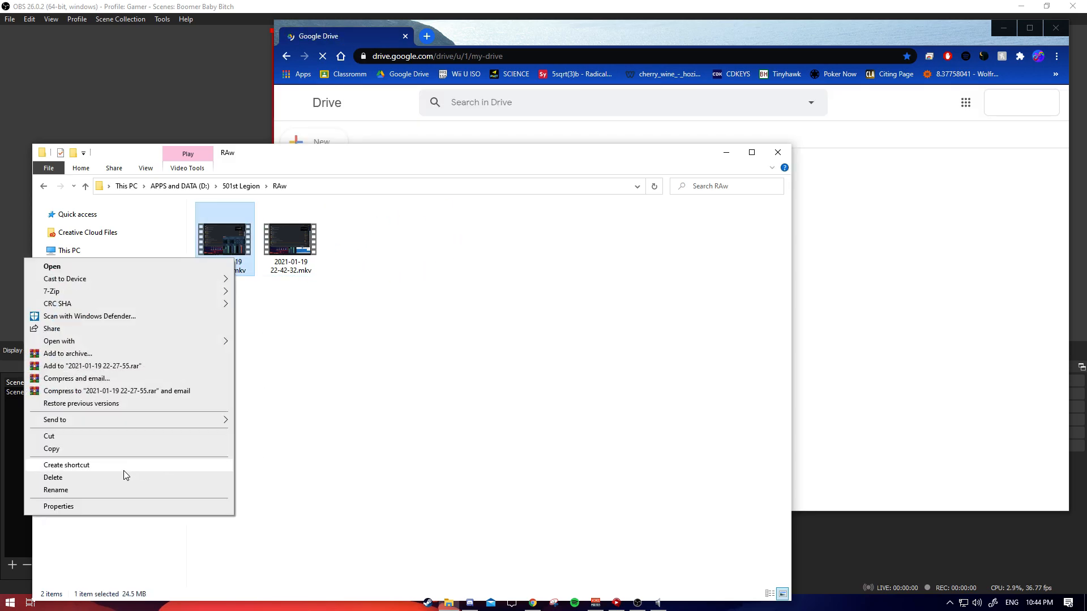
{"action": "left_click", "coordinate": [127, 478]}
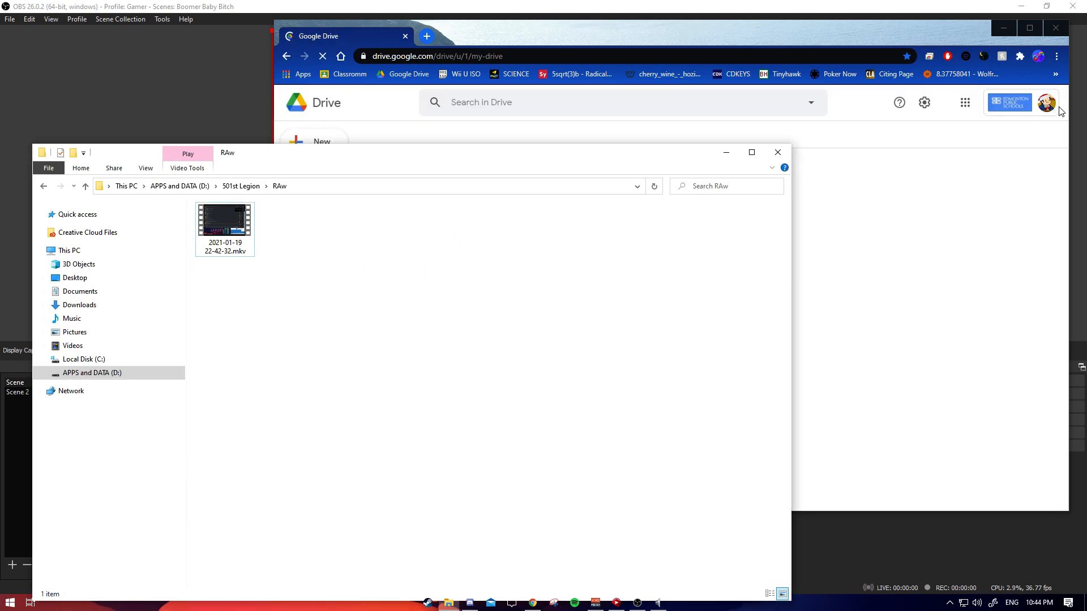
Switch Google Drive to the other signed-in account and open its shared 501 st Legion folder
{"action": "left_click", "coordinate": [1047, 103]}
{"action": "left_click", "coordinate": [925, 289]}
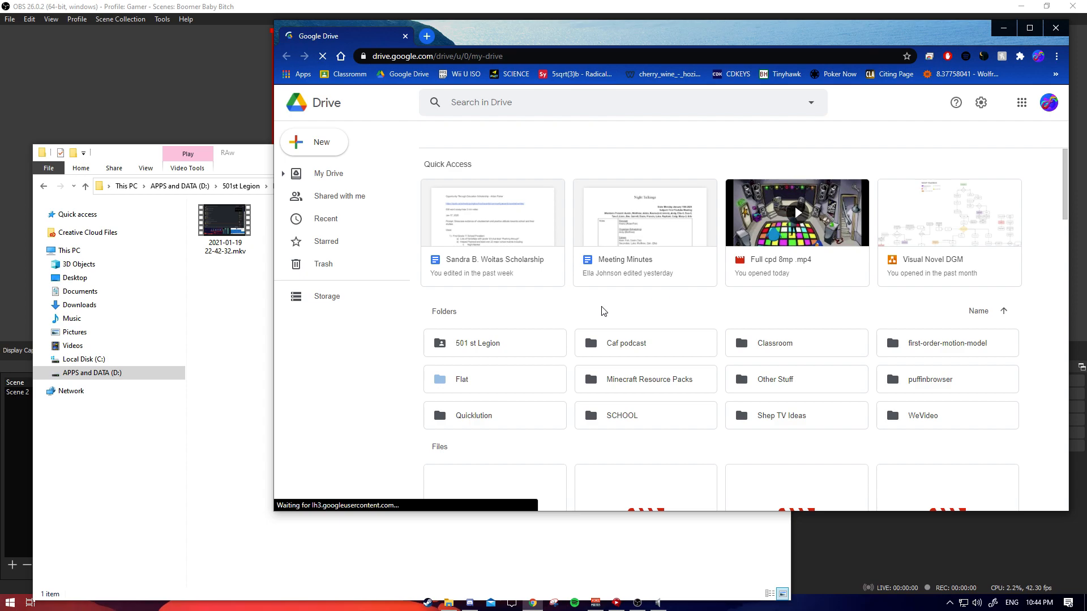
{"action": "left_click", "coordinate": [472, 350]}
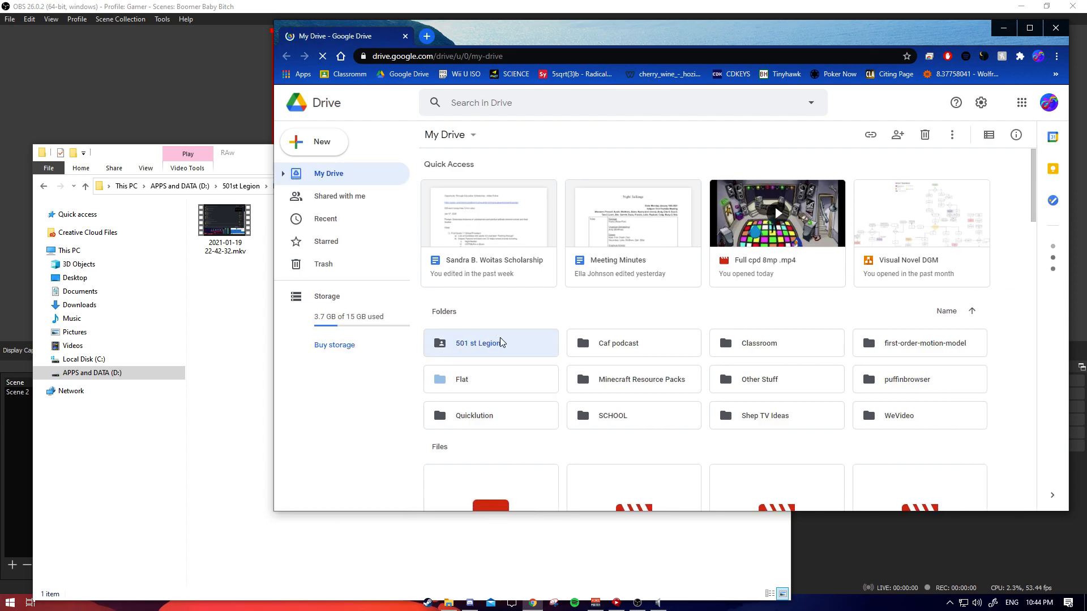
{"action": "double_click", "coordinate": [472, 349]}
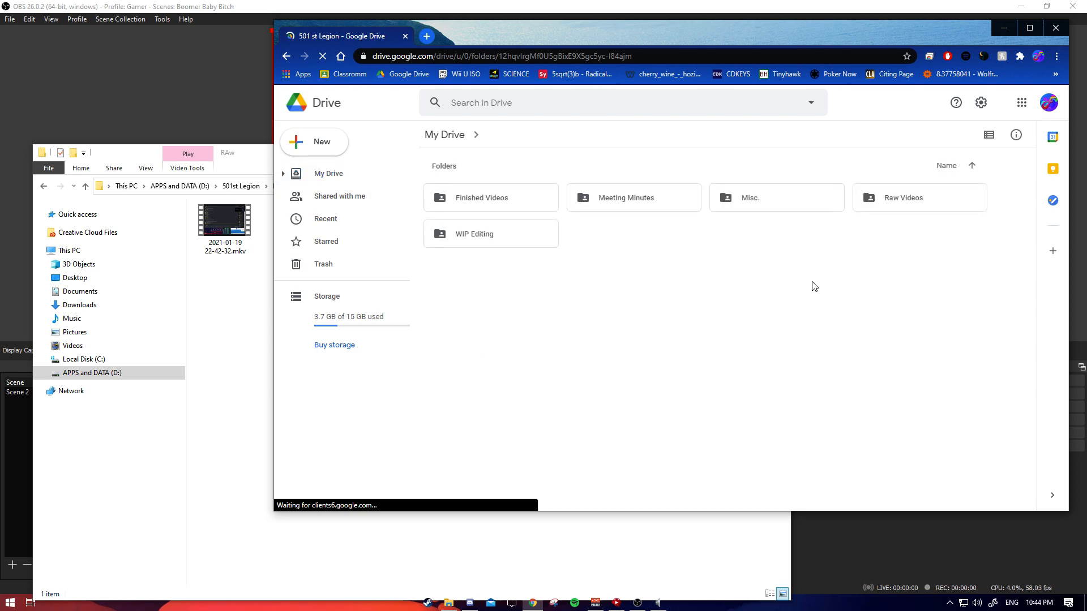
Open the Oo whats here? folder inside Raw Videos > Fish, keeping the RAw folder window accessible behind the browser
{"action": "double_click", "coordinate": [926, 205]}
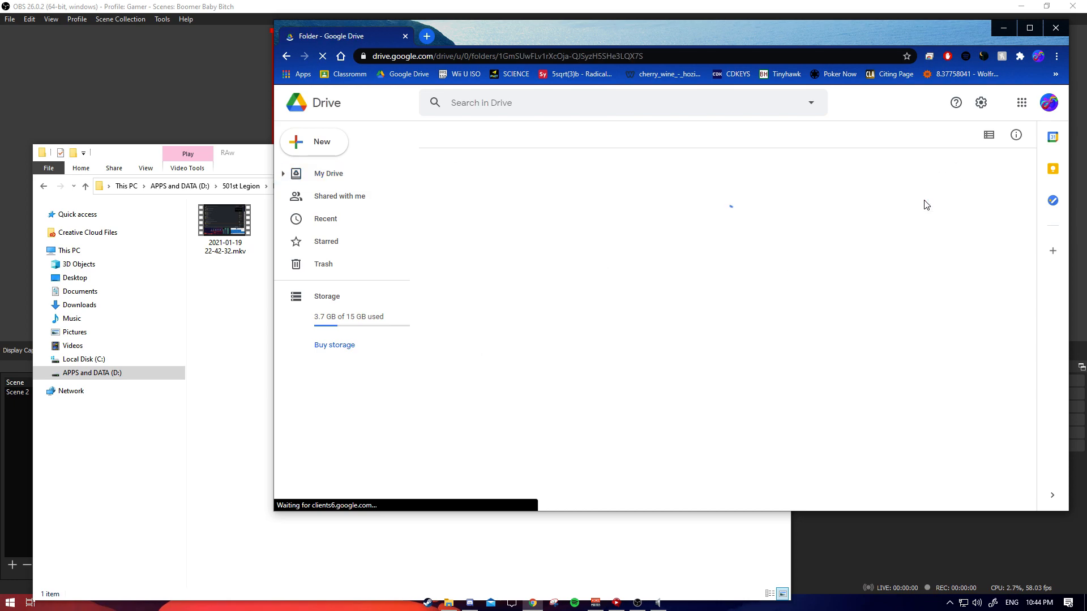
{"action": "double_click", "coordinate": [623, 198]}
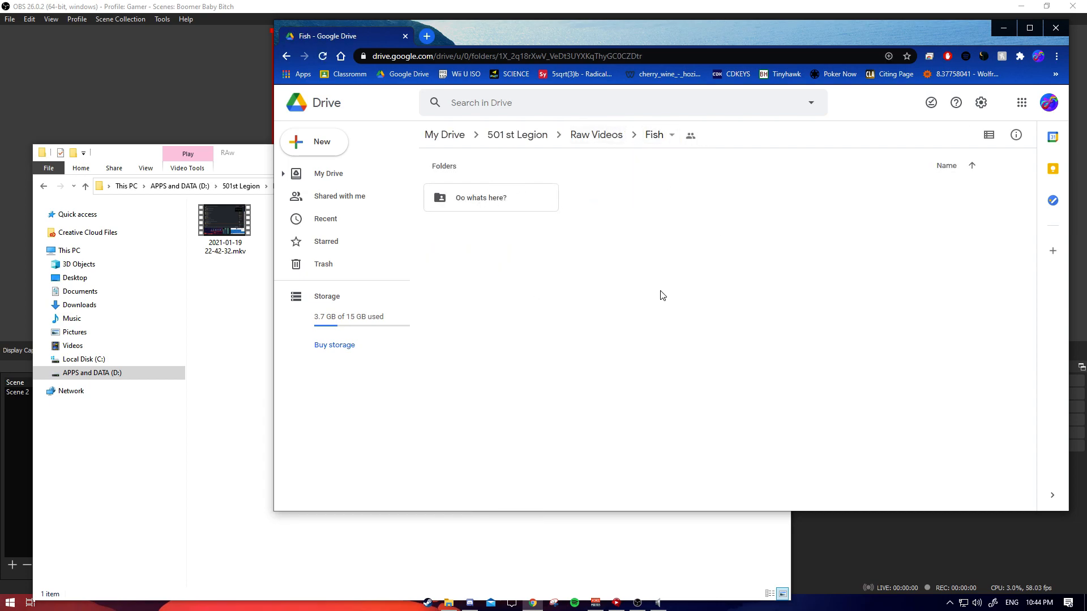
{"action": "left_click", "coordinate": [238, 323]}
{"action": "left_click", "coordinate": [912, 311]}
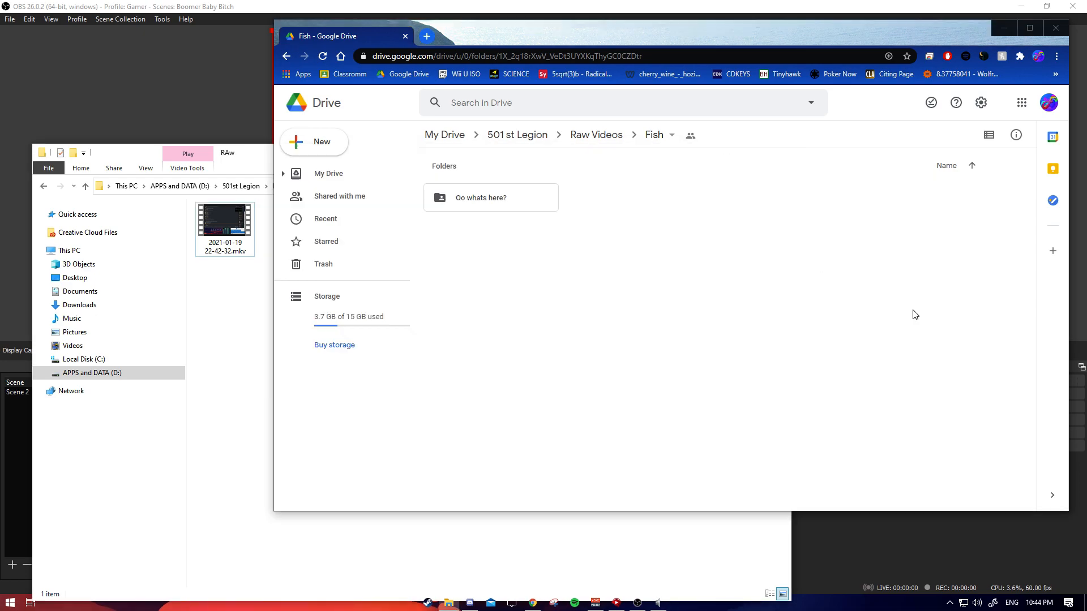
{"action": "left_click", "coordinate": [475, 207]}
{"action": "double_click", "coordinate": [475, 208]}
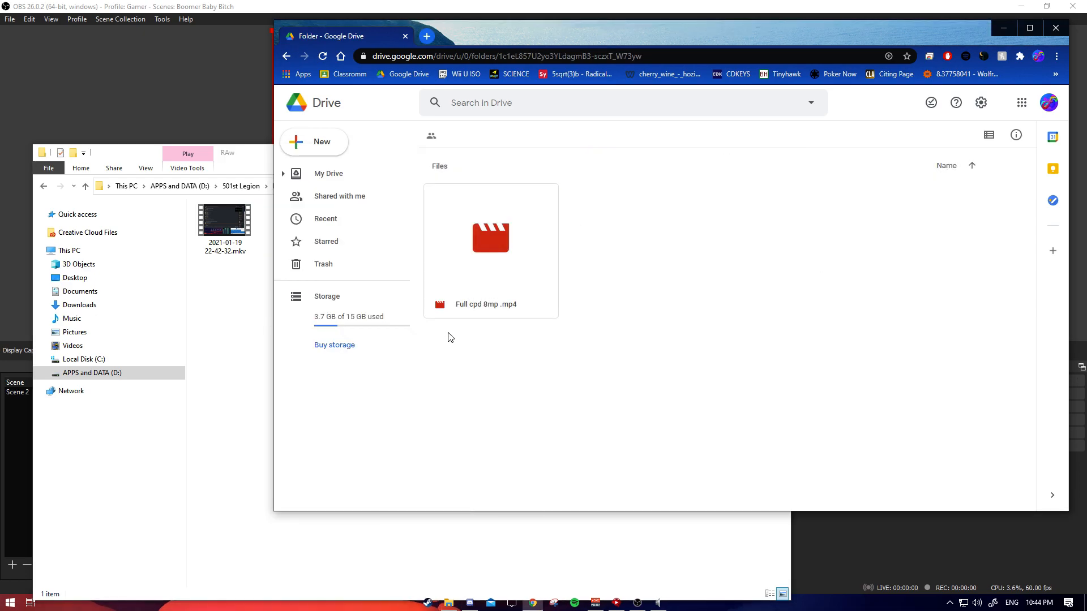
{"action": "left_click_drag", "start_coordinate": [224, 232], "coordinate": [679, 374]}
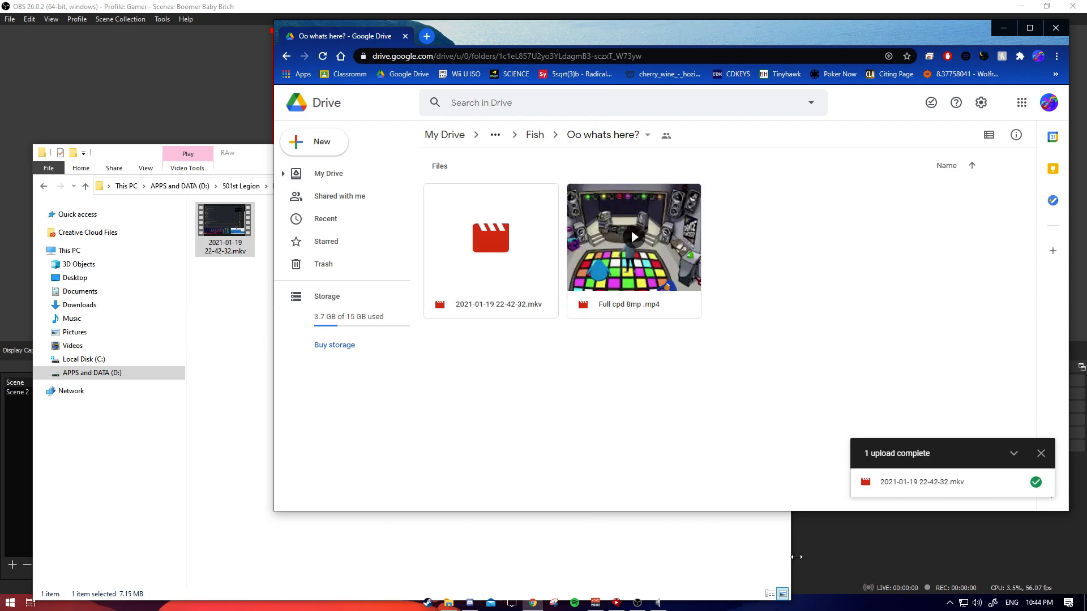
{"action": "left_click", "coordinate": [238, 402]}
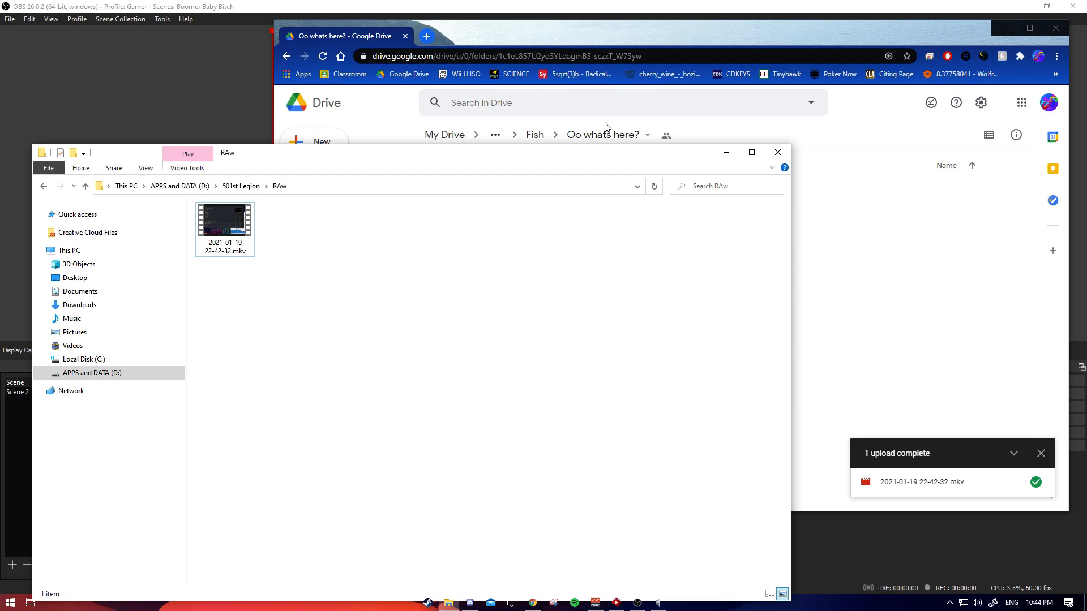
{"action": "left_click", "coordinate": [778, 151]}
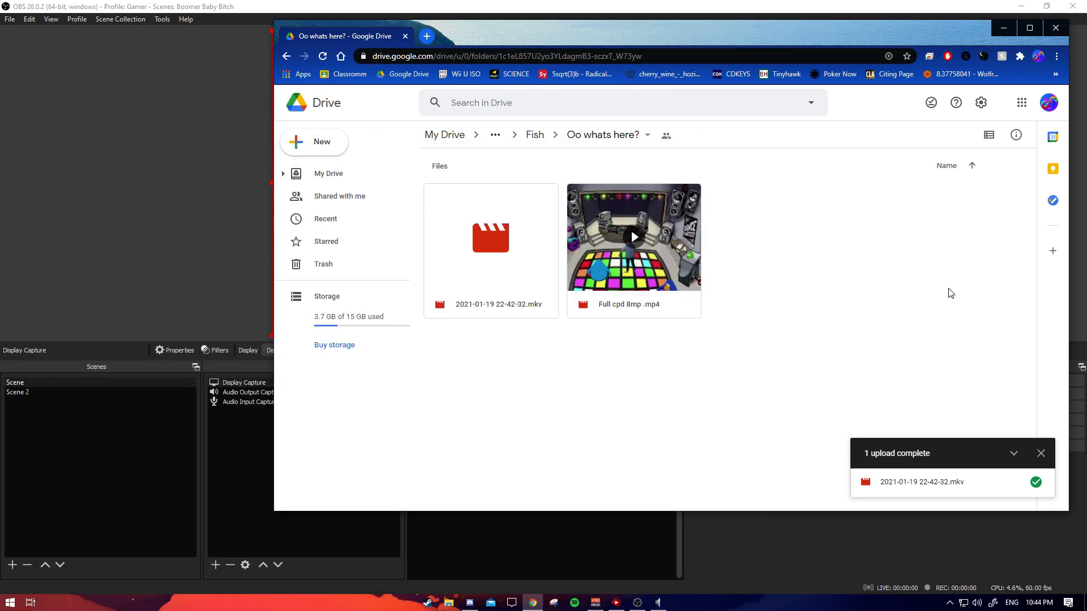